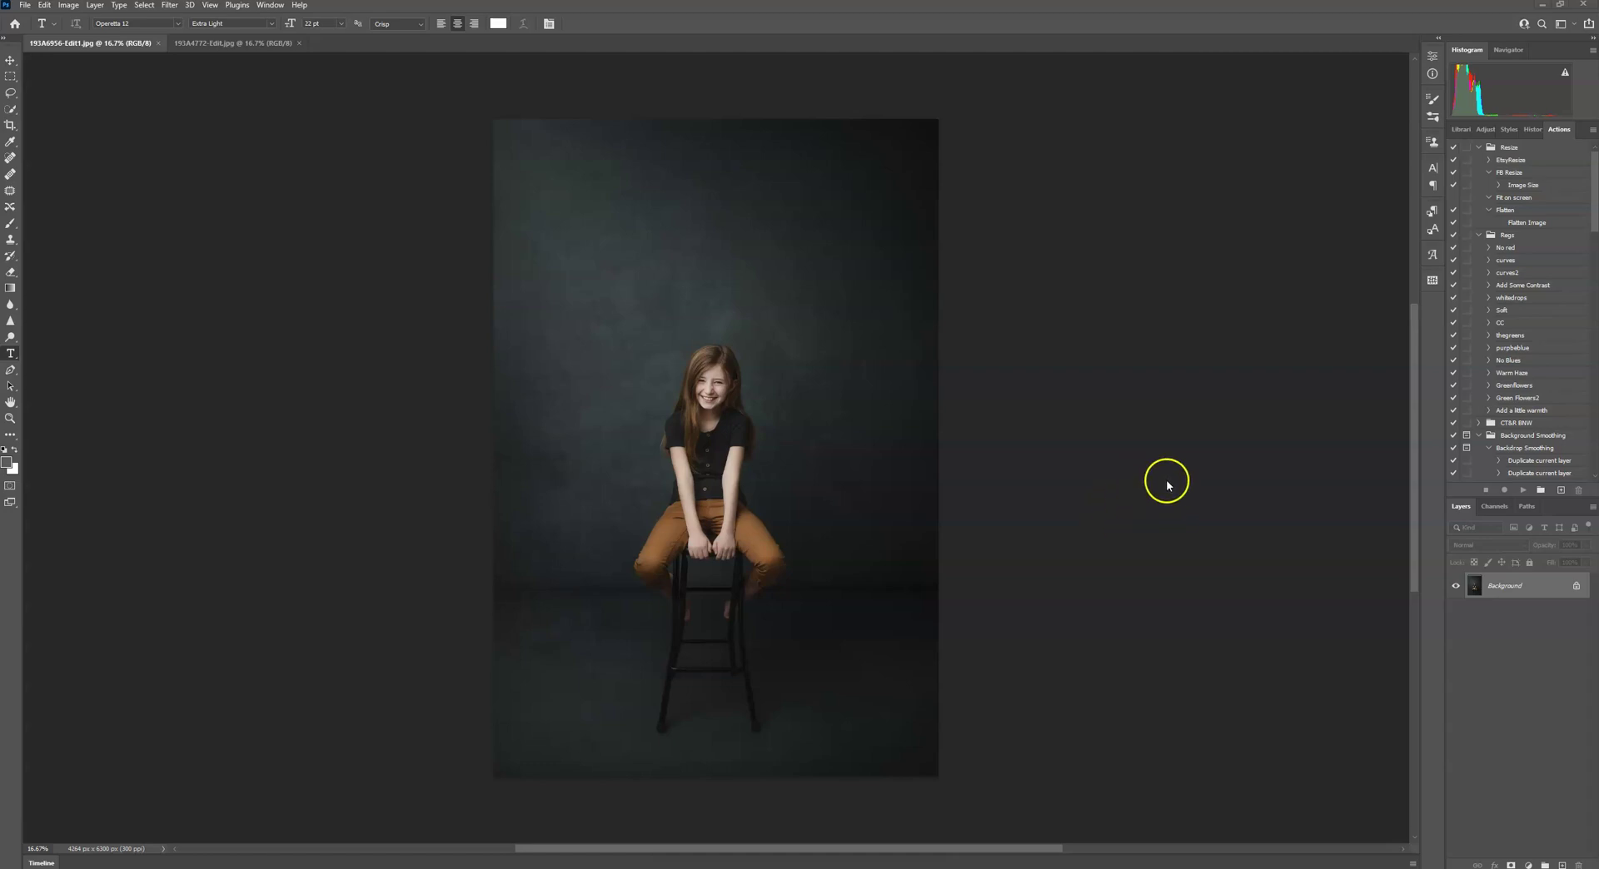
Open the Blue.rip torn-paper image from the Ripped paper folder.
{"action": "left_click", "coordinate": [208, 43]}
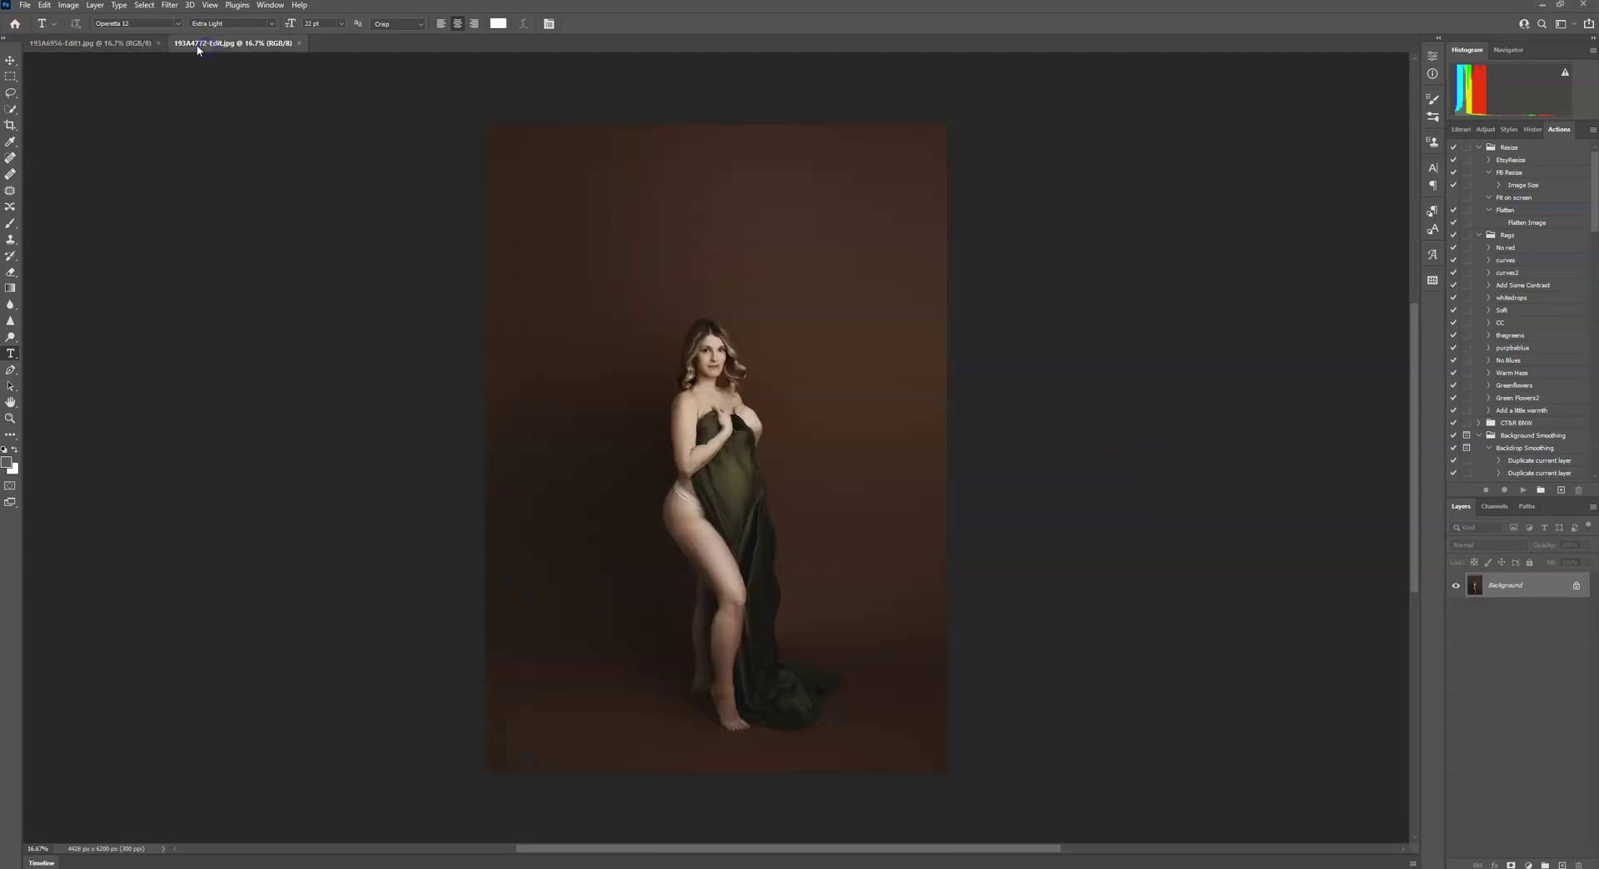
{"action": "left_click", "coordinate": [136, 43]}
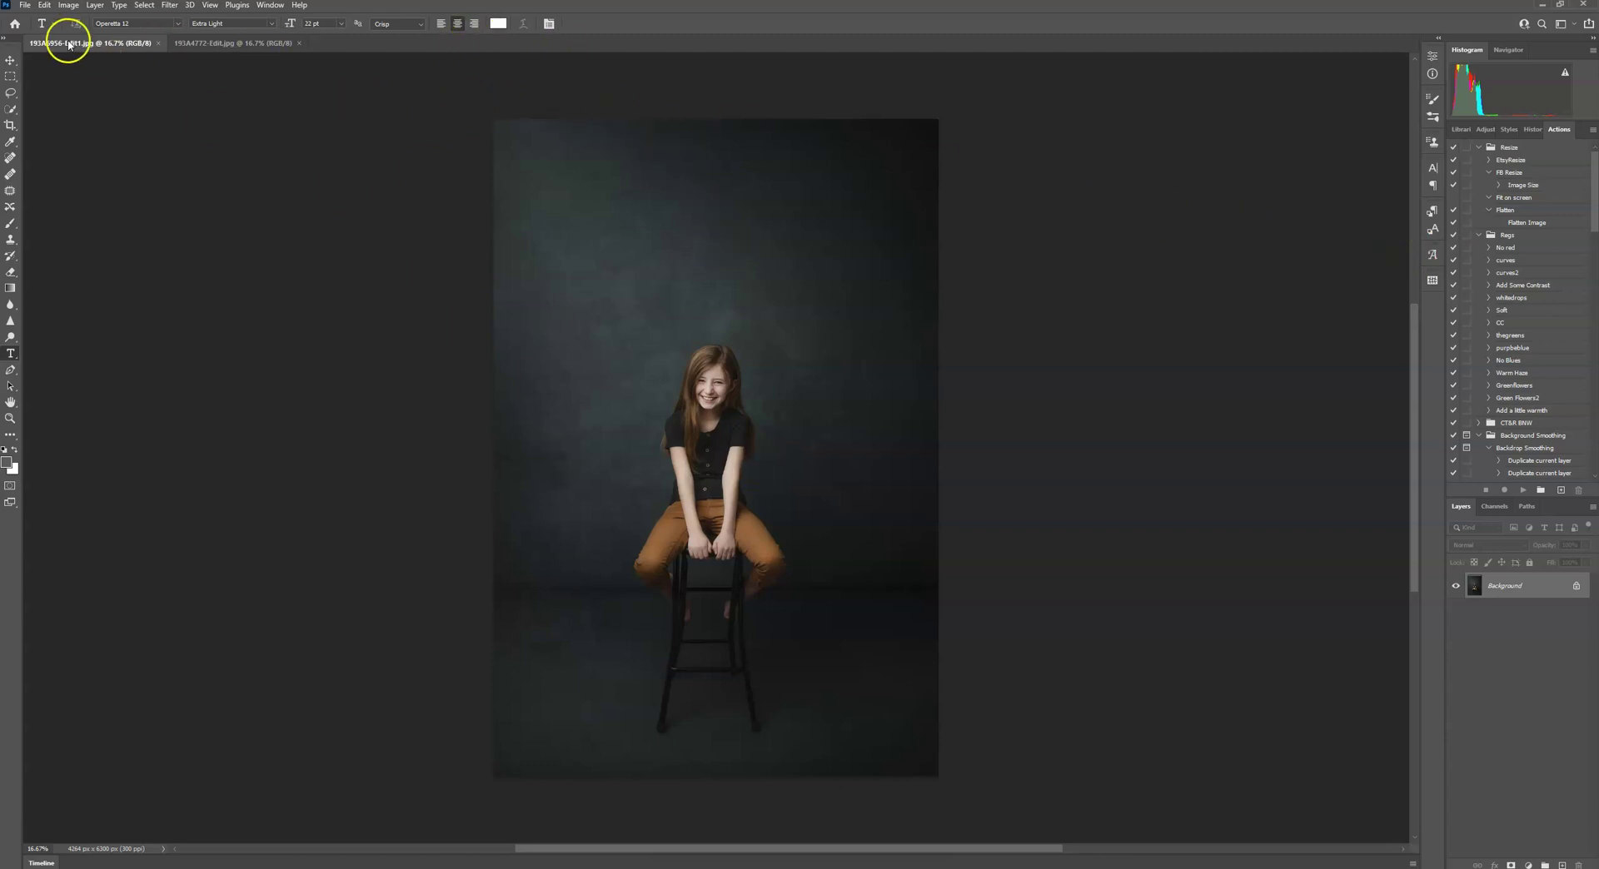
{"action": "left_click", "coordinate": [25, 5]}
{"action": "left_click", "coordinate": [28, 25]}
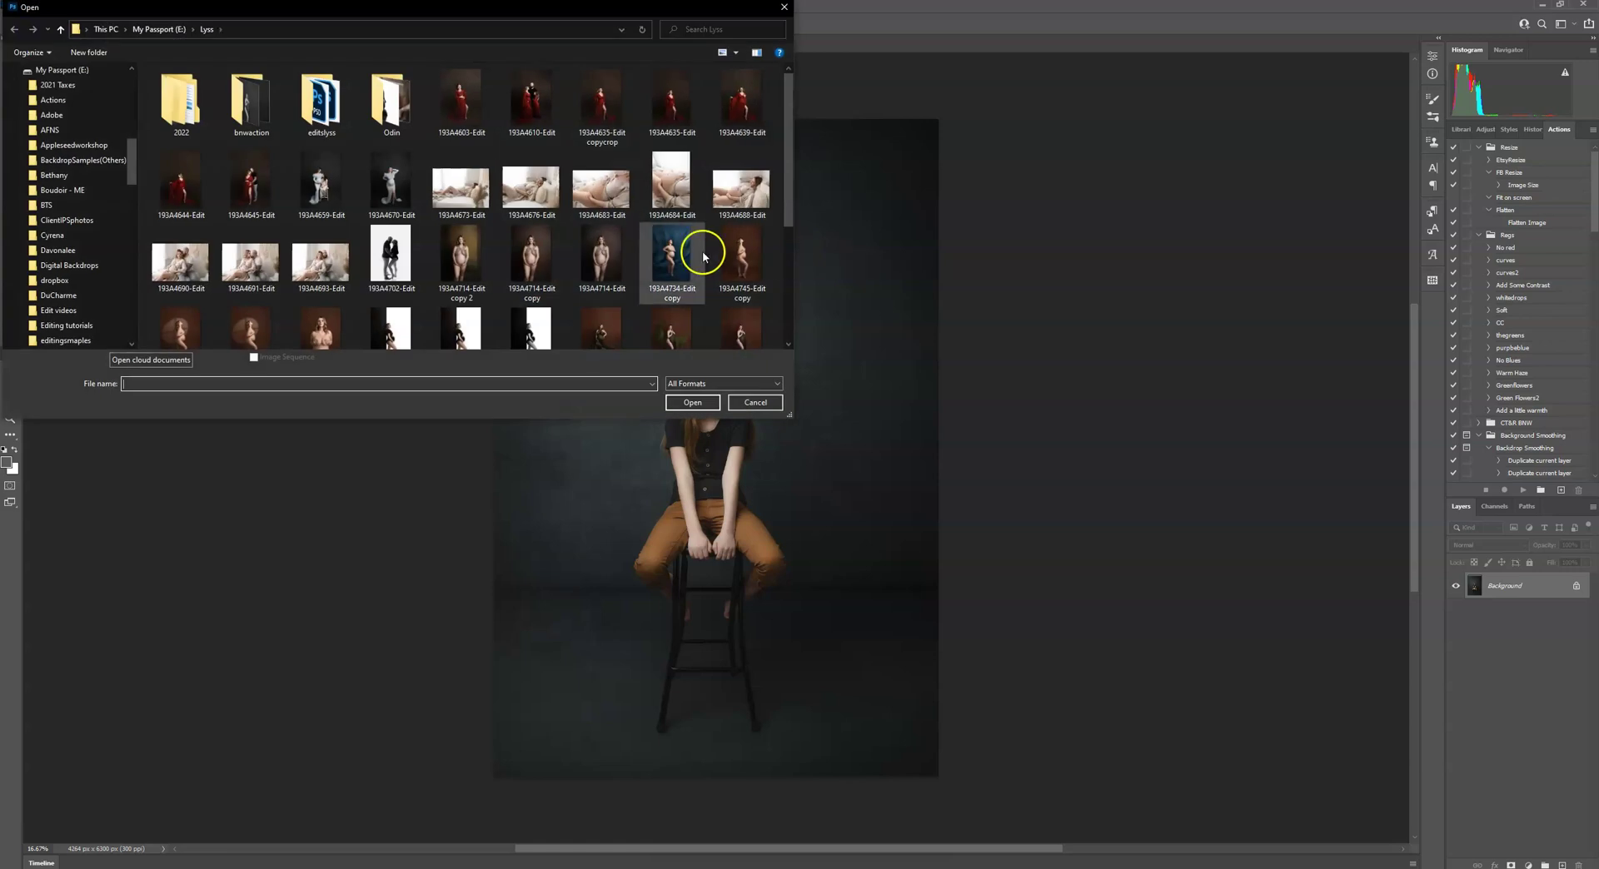
{"action": "left_click_drag", "start_coordinate": [131, 159], "coordinate": [125, 93]}
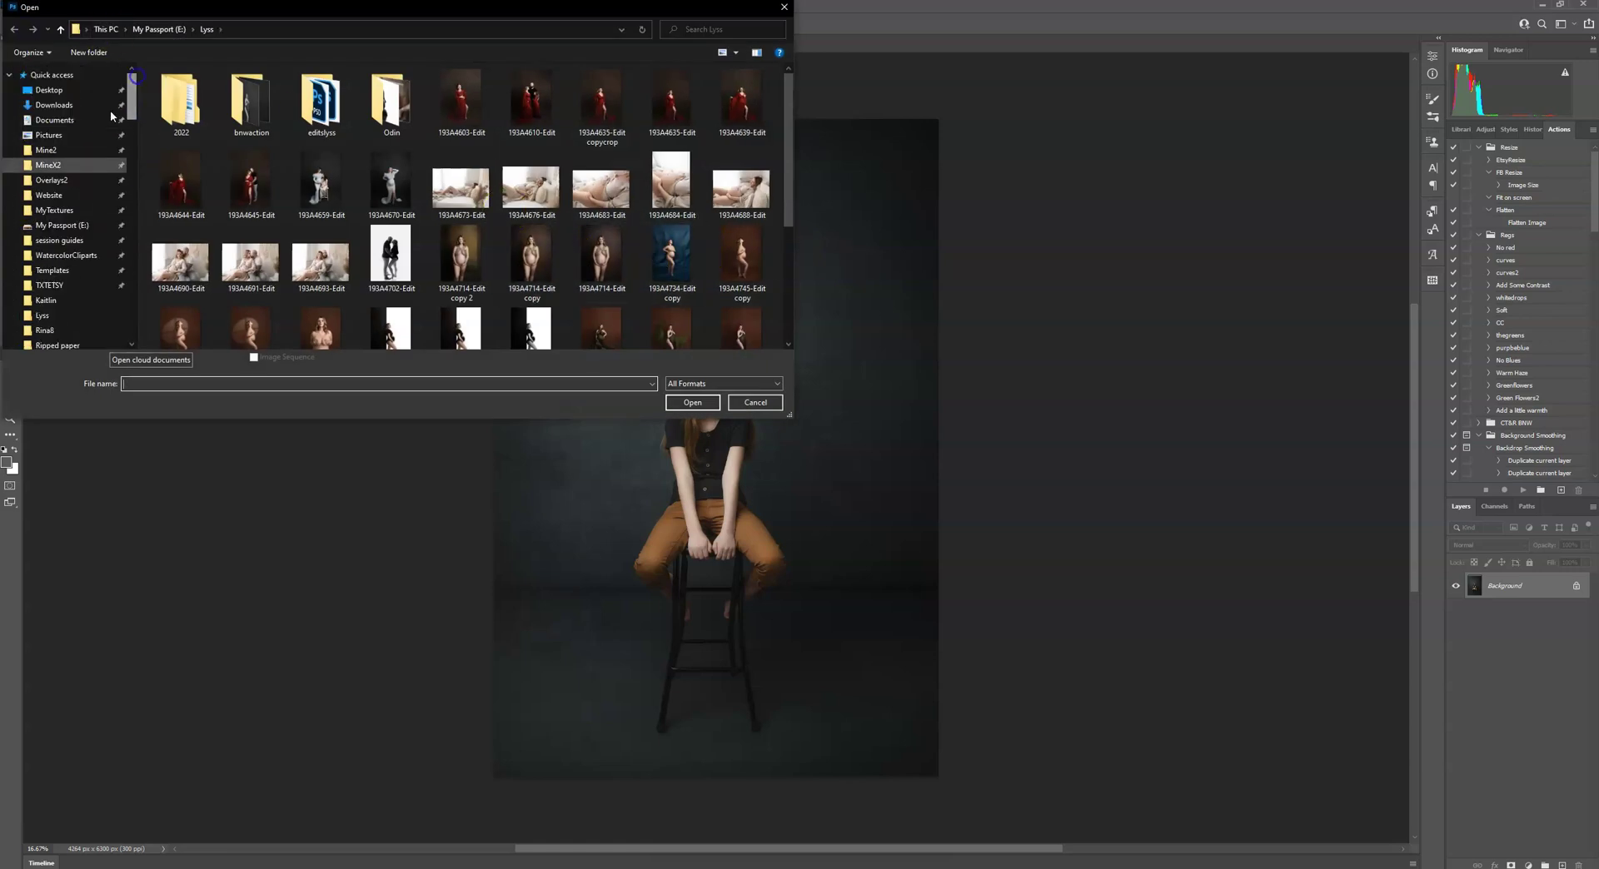
{"action": "left_click", "coordinate": [60, 310]}
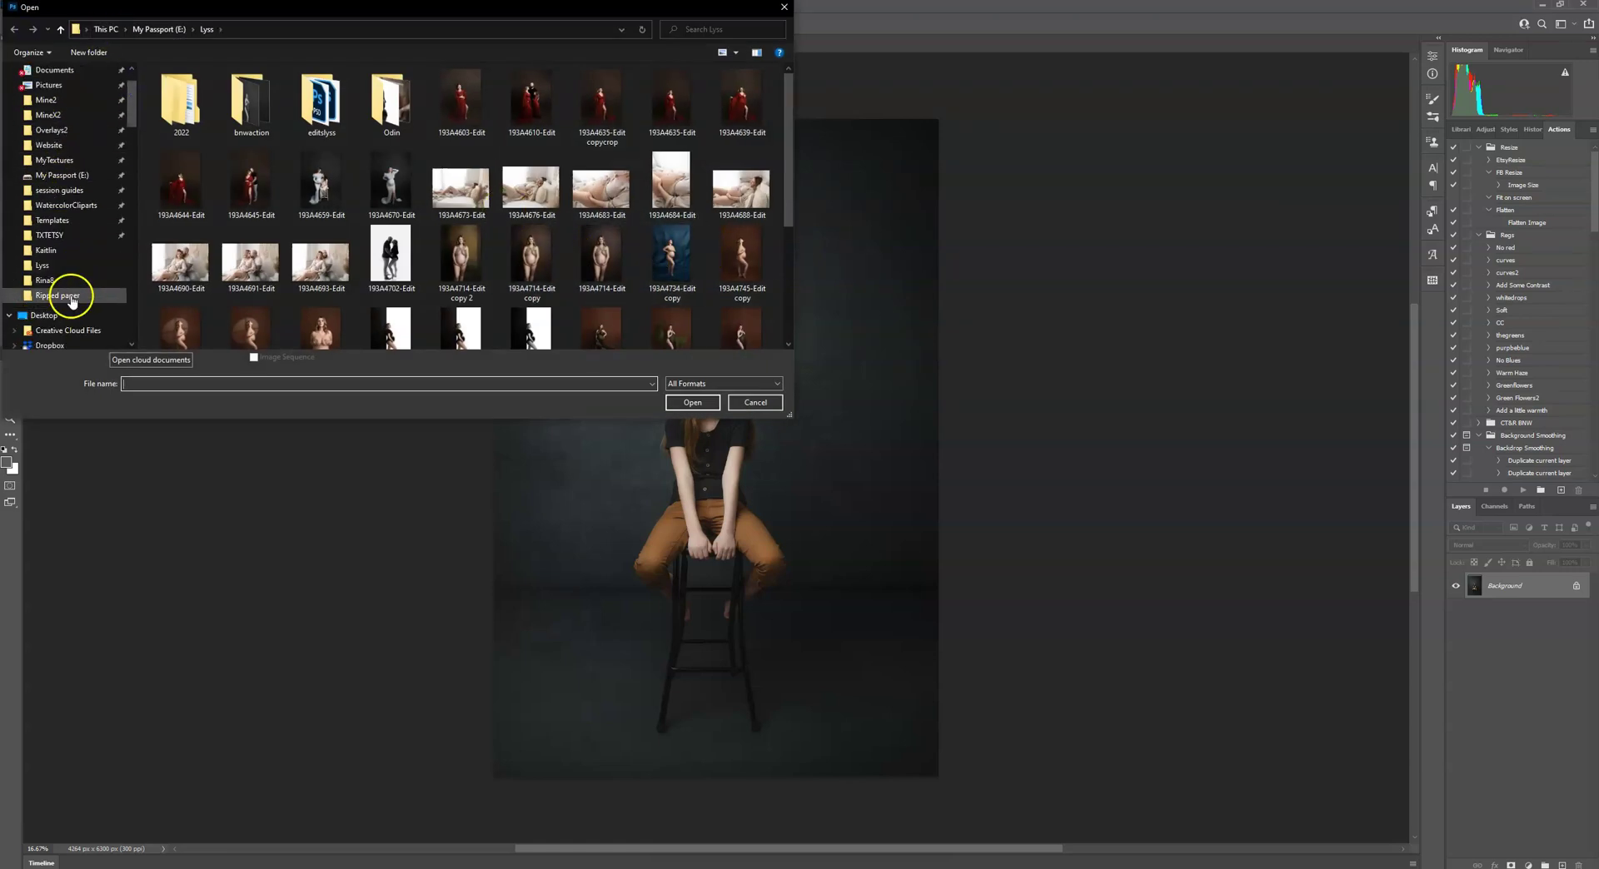
{"action": "left_click", "coordinate": [532, 185]}
{"action": "double_click", "coordinate": [532, 185]}
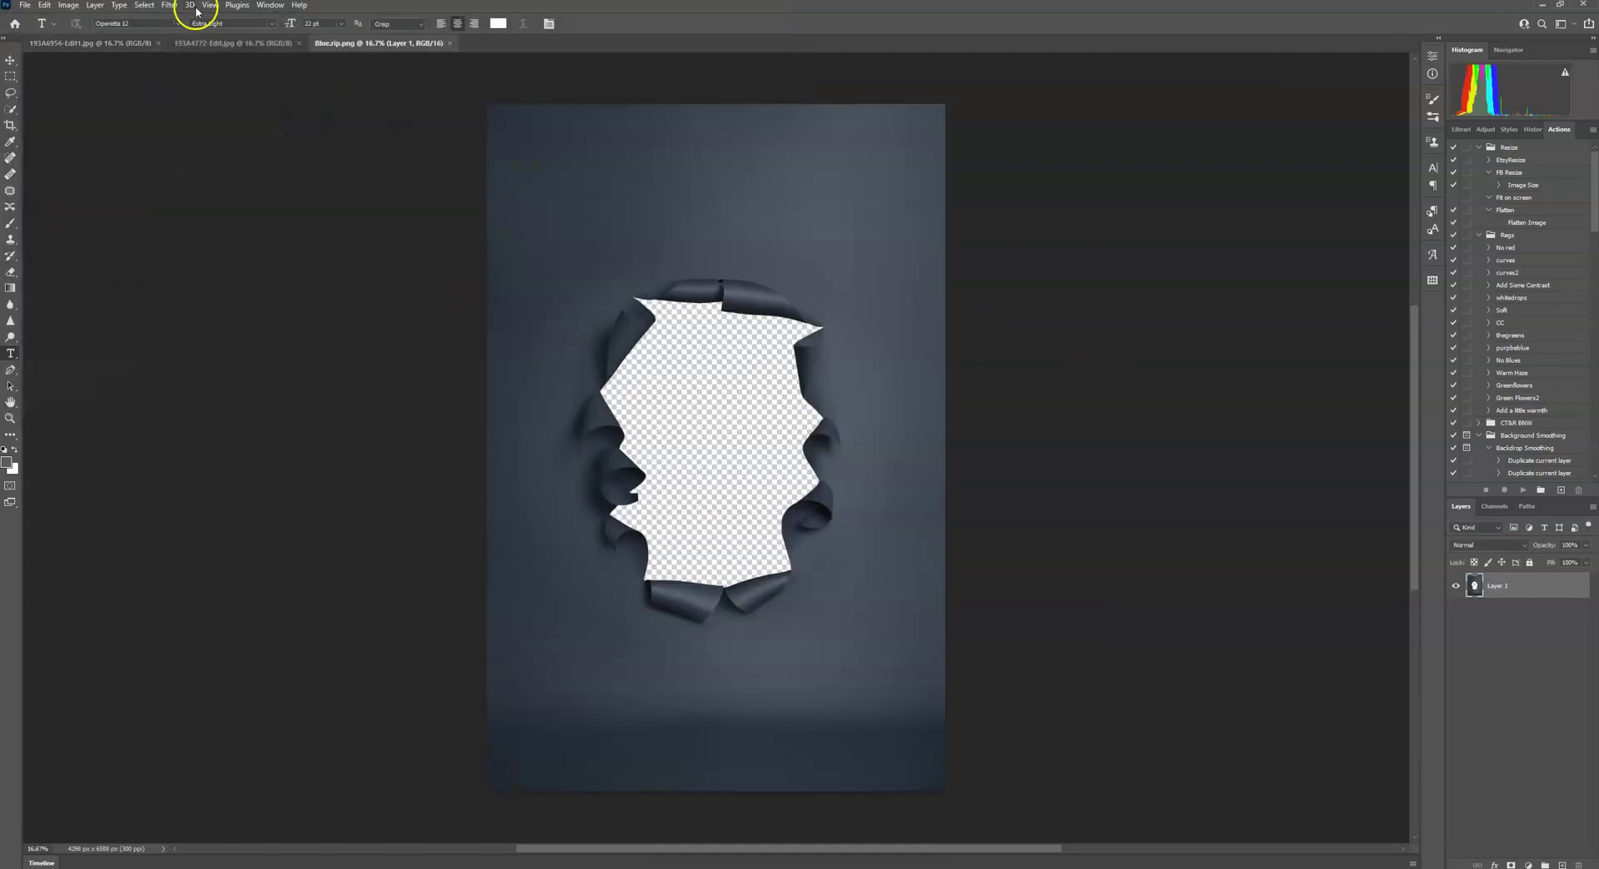
Copy the whole Blue.rip image and paste it over the girl photo.
{"action": "left_click", "coordinate": [145, 5]}
{"action": "left_click", "coordinate": [147, 18]}
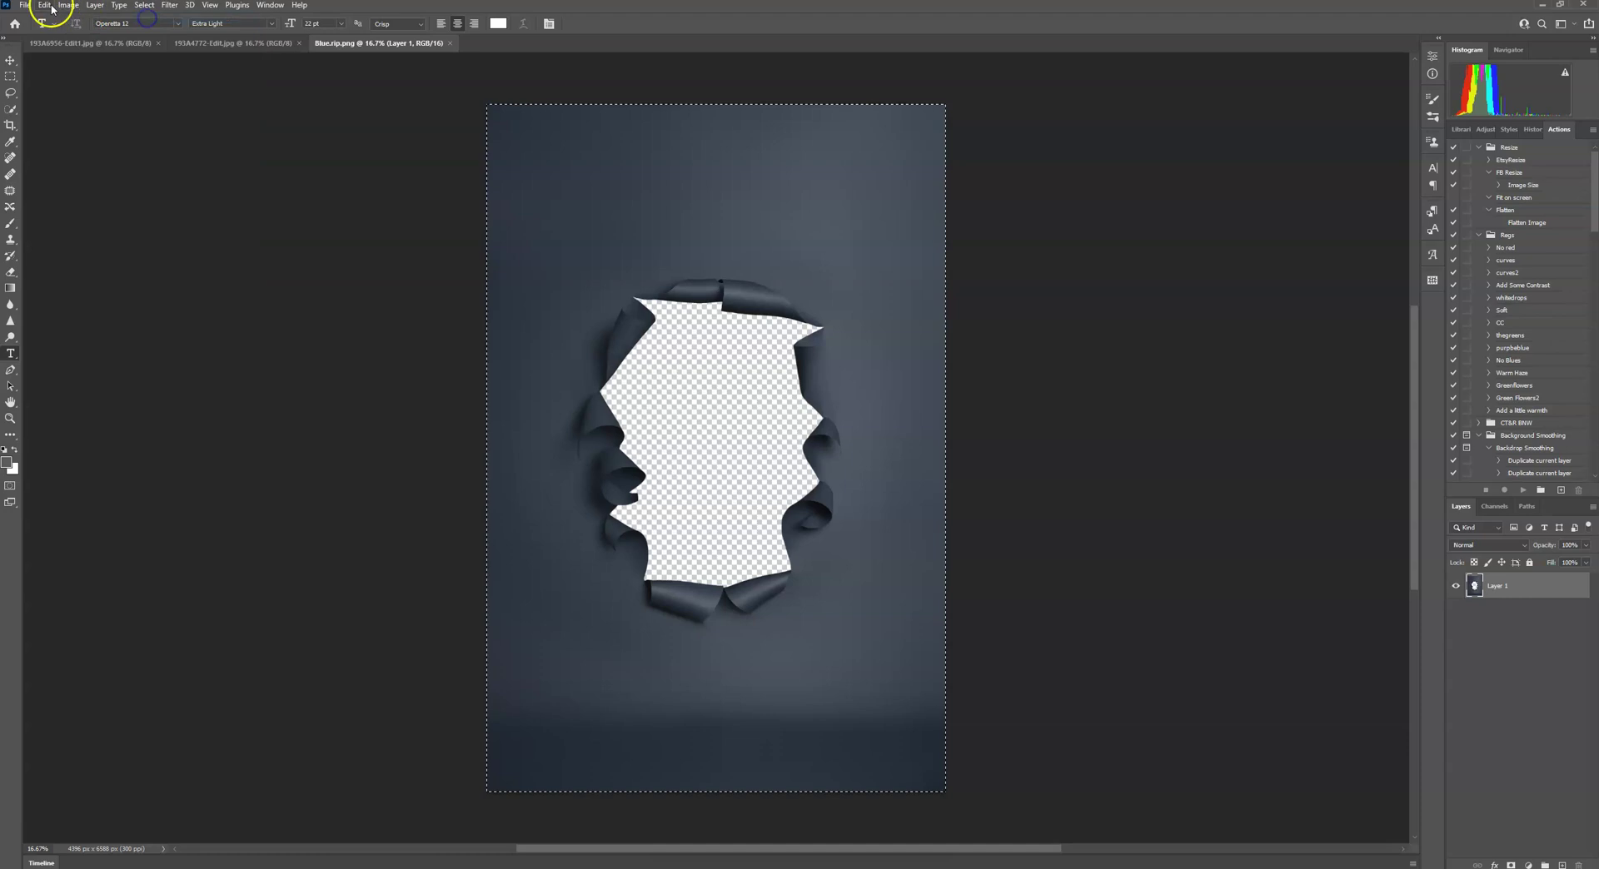
{"action": "left_click", "coordinate": [44, 5]}
{"action": "left_click", "coordinate": [57, 89]}
{"action": "left_click", "coordinate": [55, 45]}
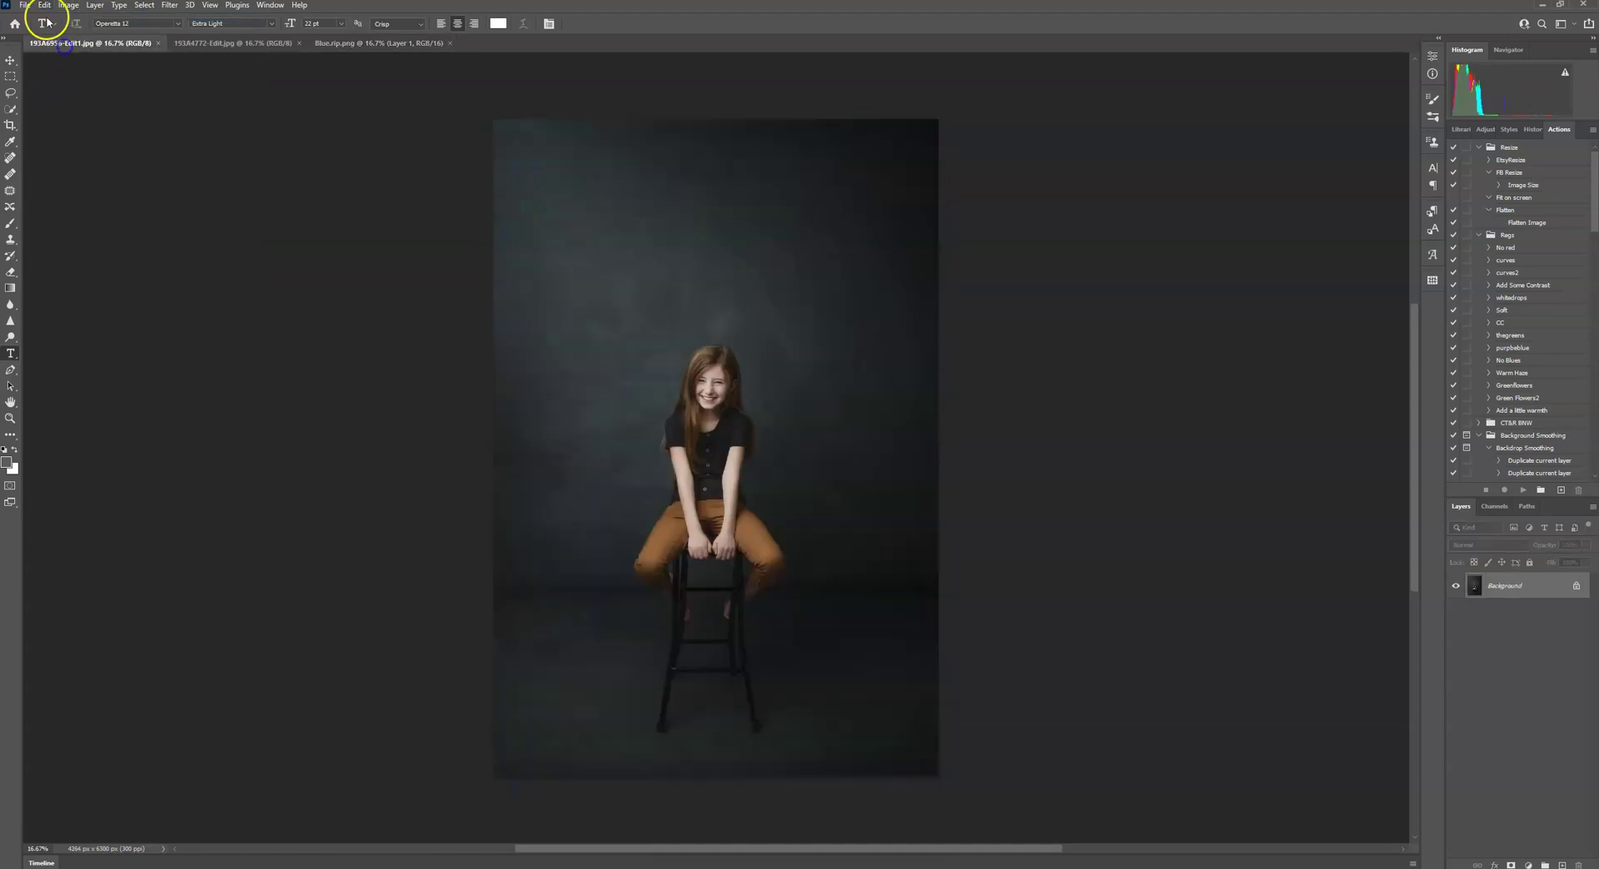
{"action": "left_click", "coordinate": [44, 5]}
{"action": "left_click", "coordinate": [56, 114]}
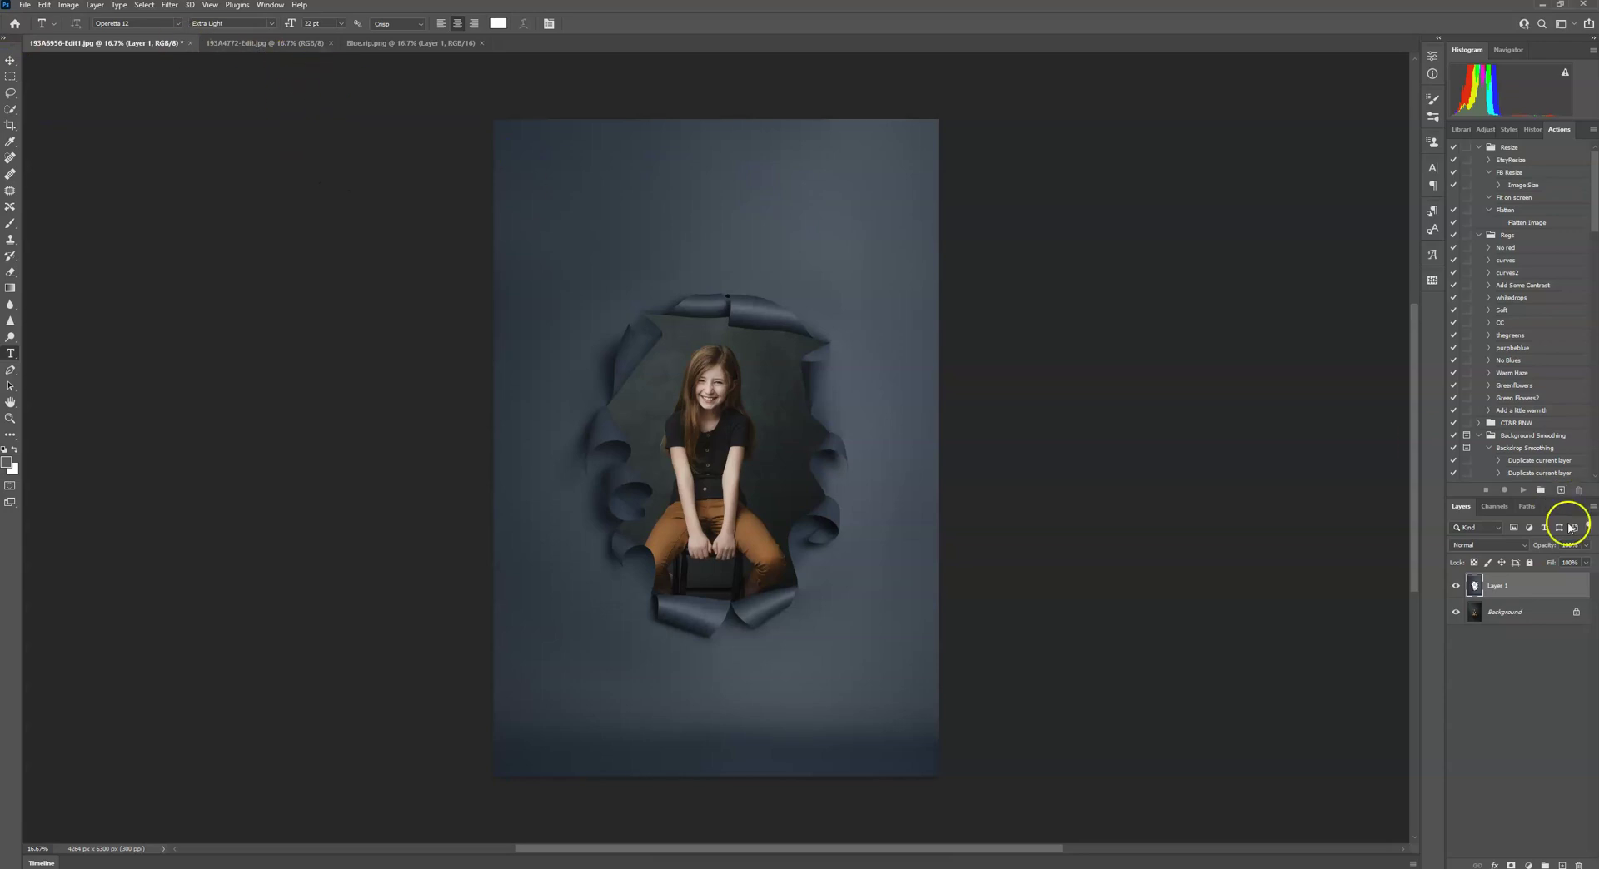
Delete the pasted torn-paper layer and close the Blue.rip document.
{"action": "left_click_drag", "start_coordinate": [1561, 586], "coordinate": [1578, 865]}
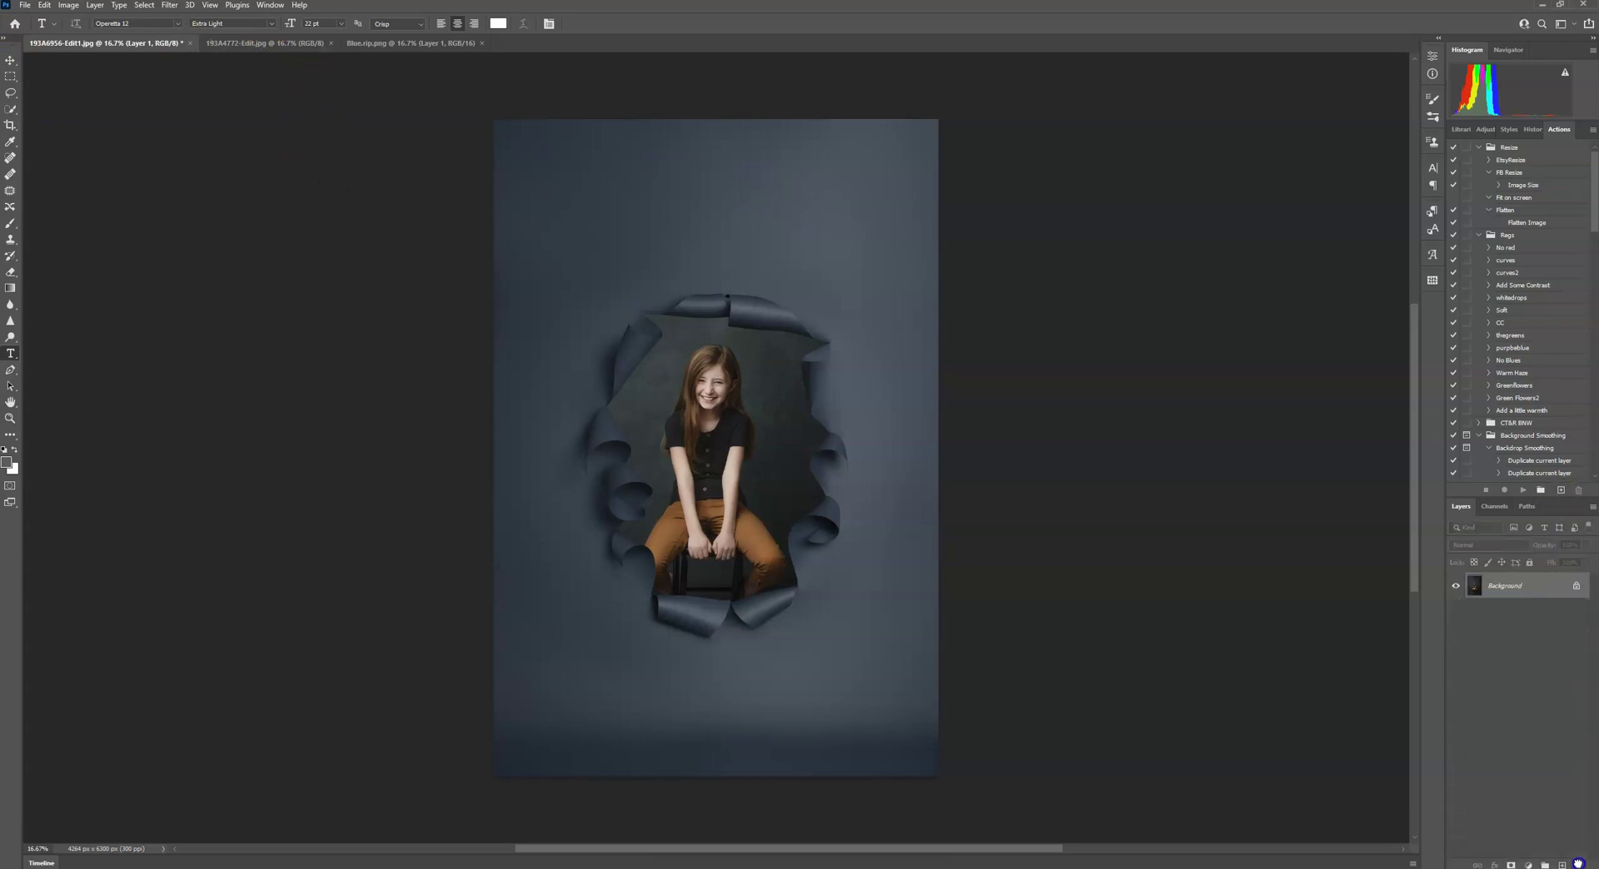
{"action": "left_click", "coordinate": [382, 43]}
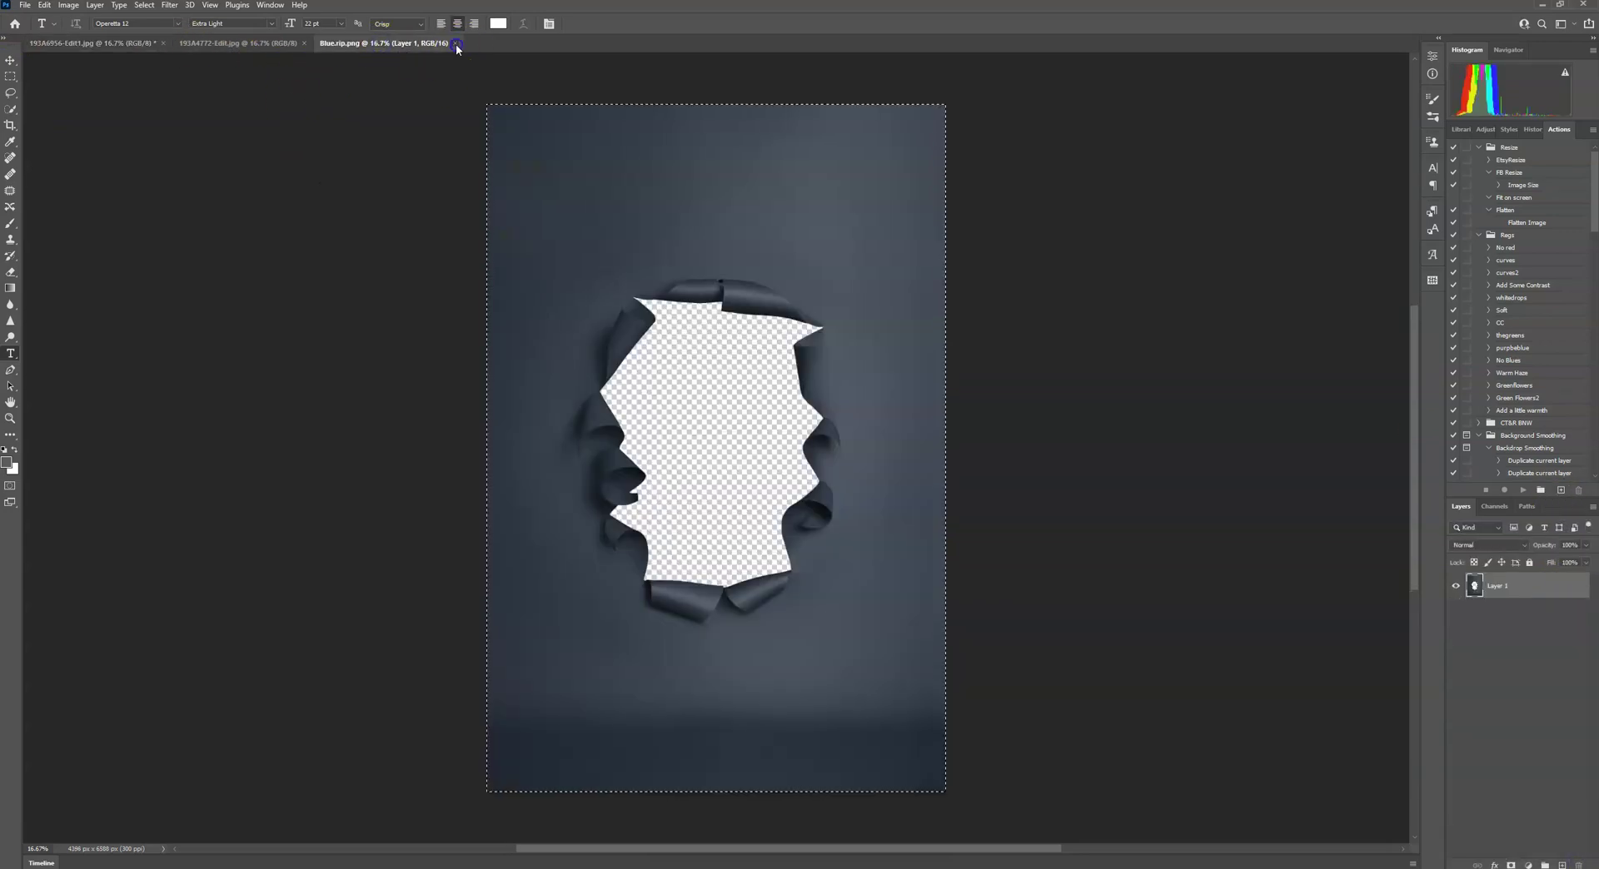
{"action": "left_click", "coordinate": [455, 43]}
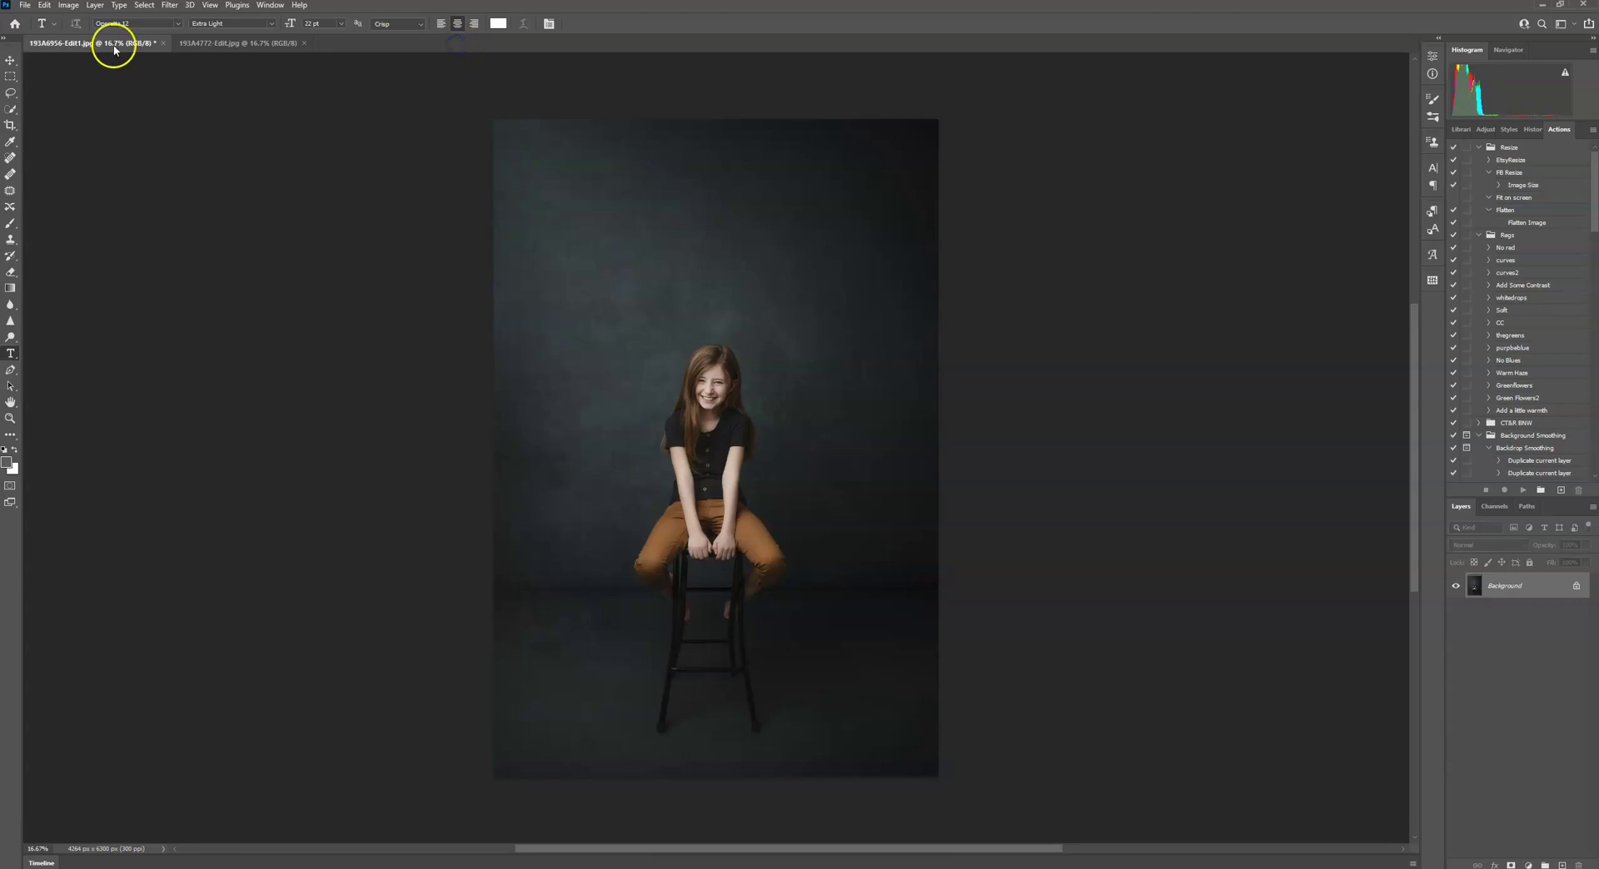
Place Blue.rip as an embedded layer and stretch it to fill the canvas.
{"action": "left_click", "coordinate": [24, 6]}
{"action": "left_click", "coordinate": [58, 278]}
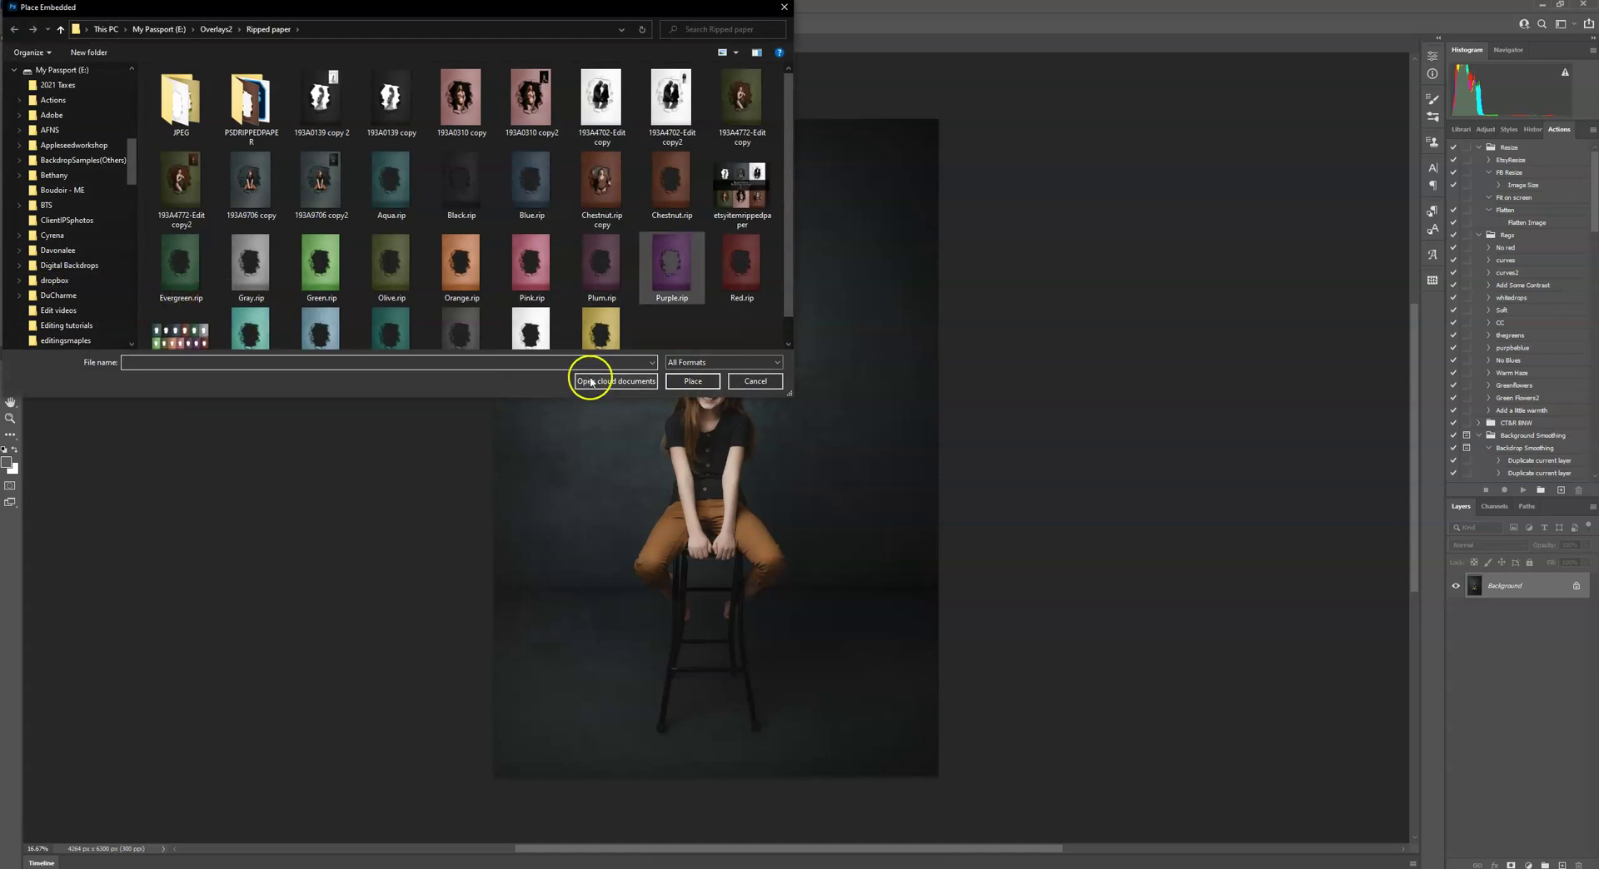
{"action": "double_click", "coordinate": [529, 190]}
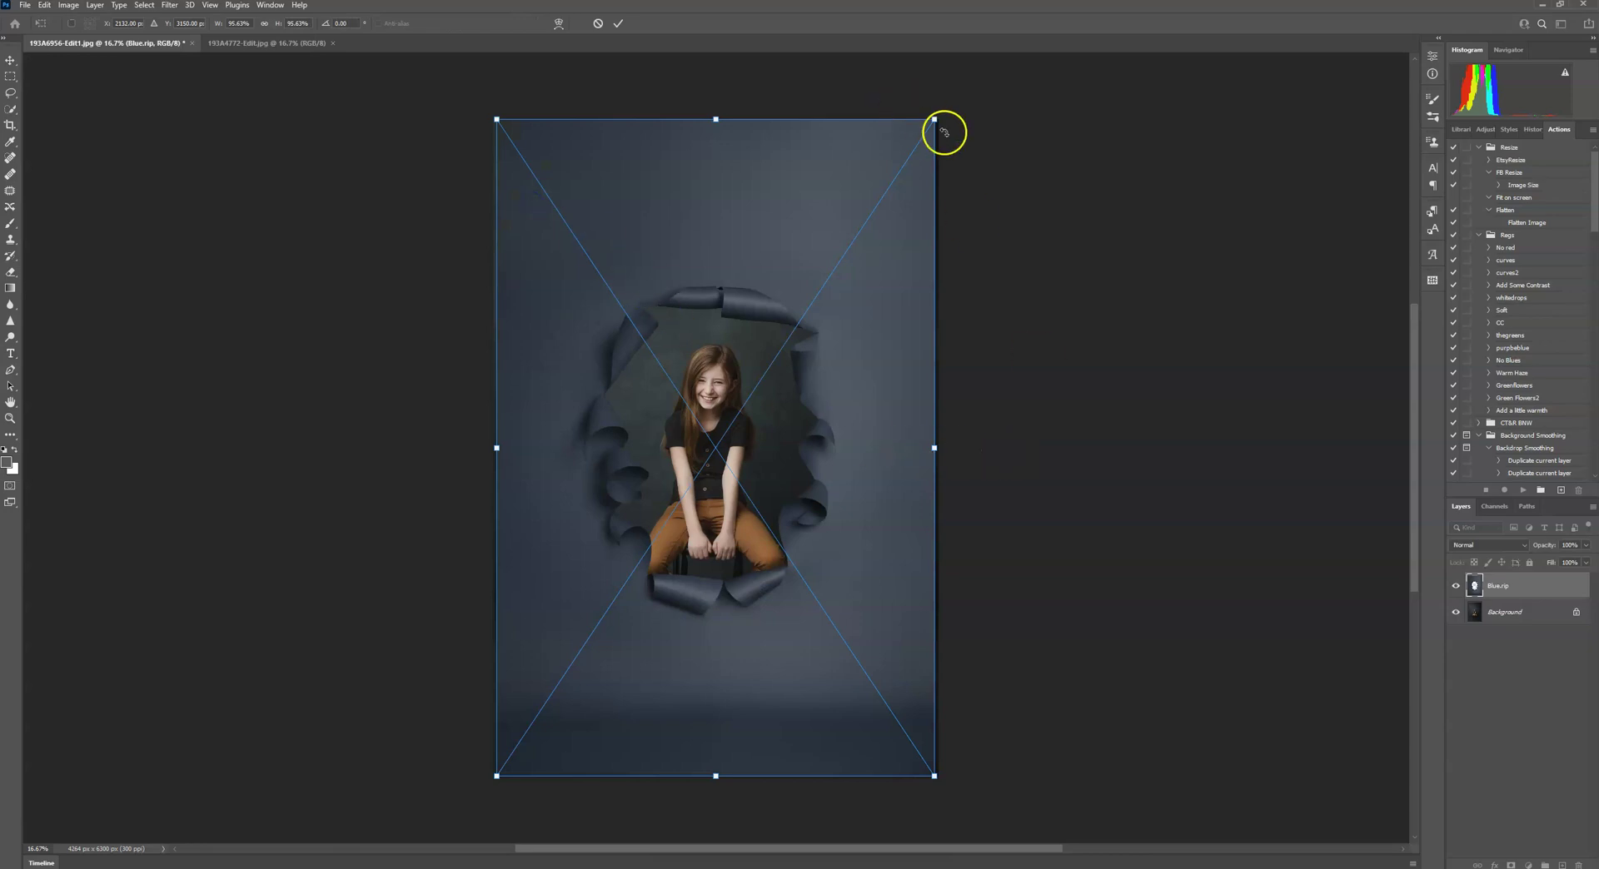
{"action": "left_click_drag", "start_coordinate": [937, 121], "coordinate": [945, 112]}
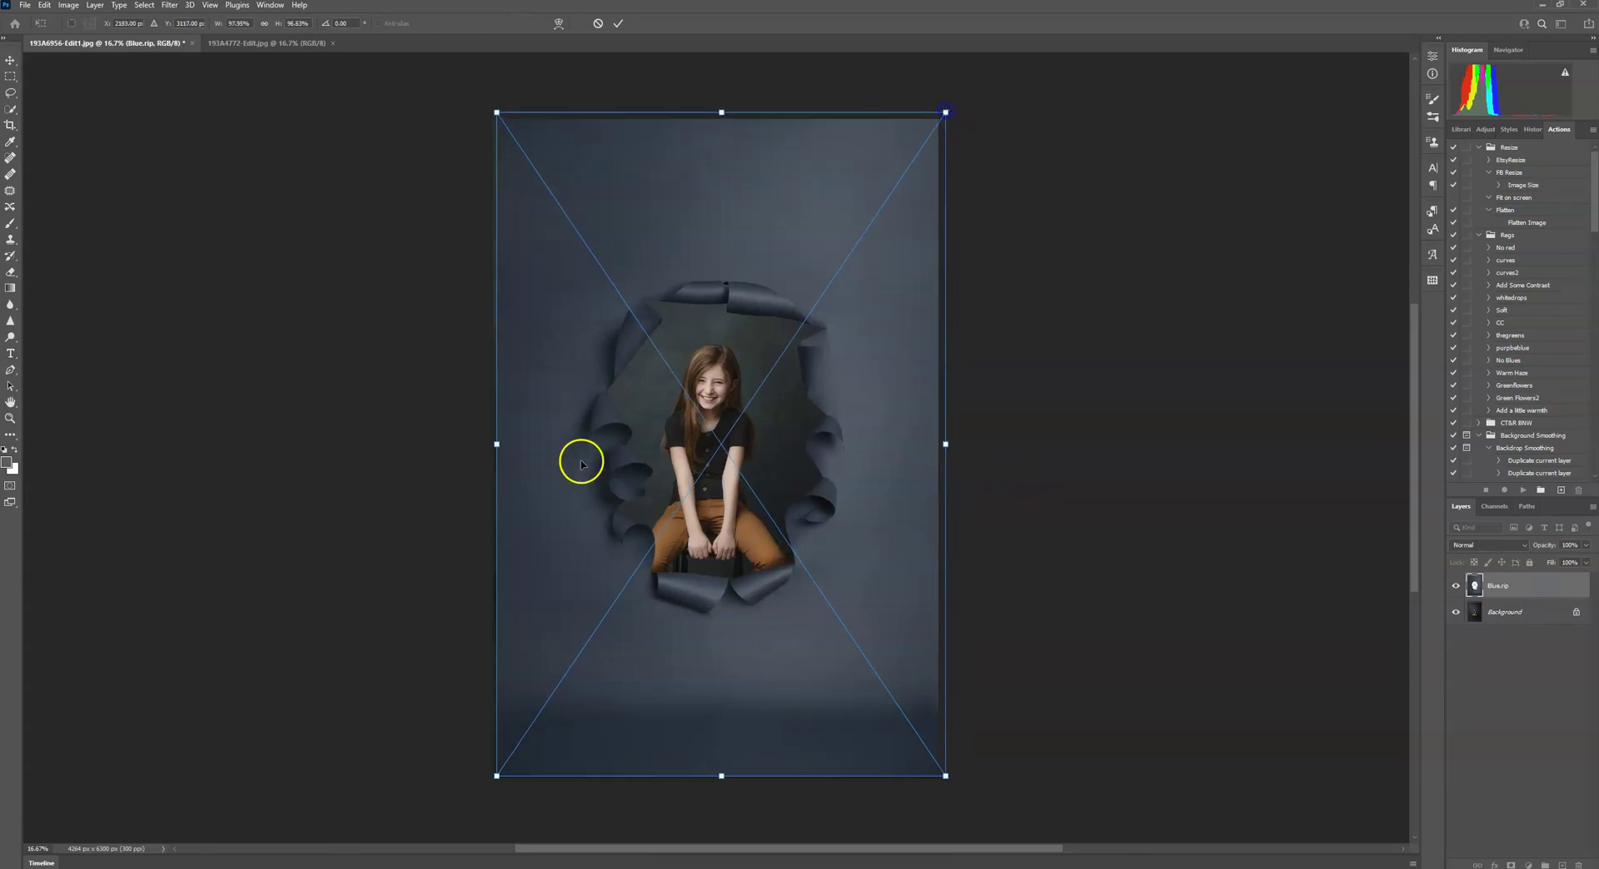
{"action": "left_click_drag", "start_coordinate": [497, 776], "coordinate": [487, 783]}
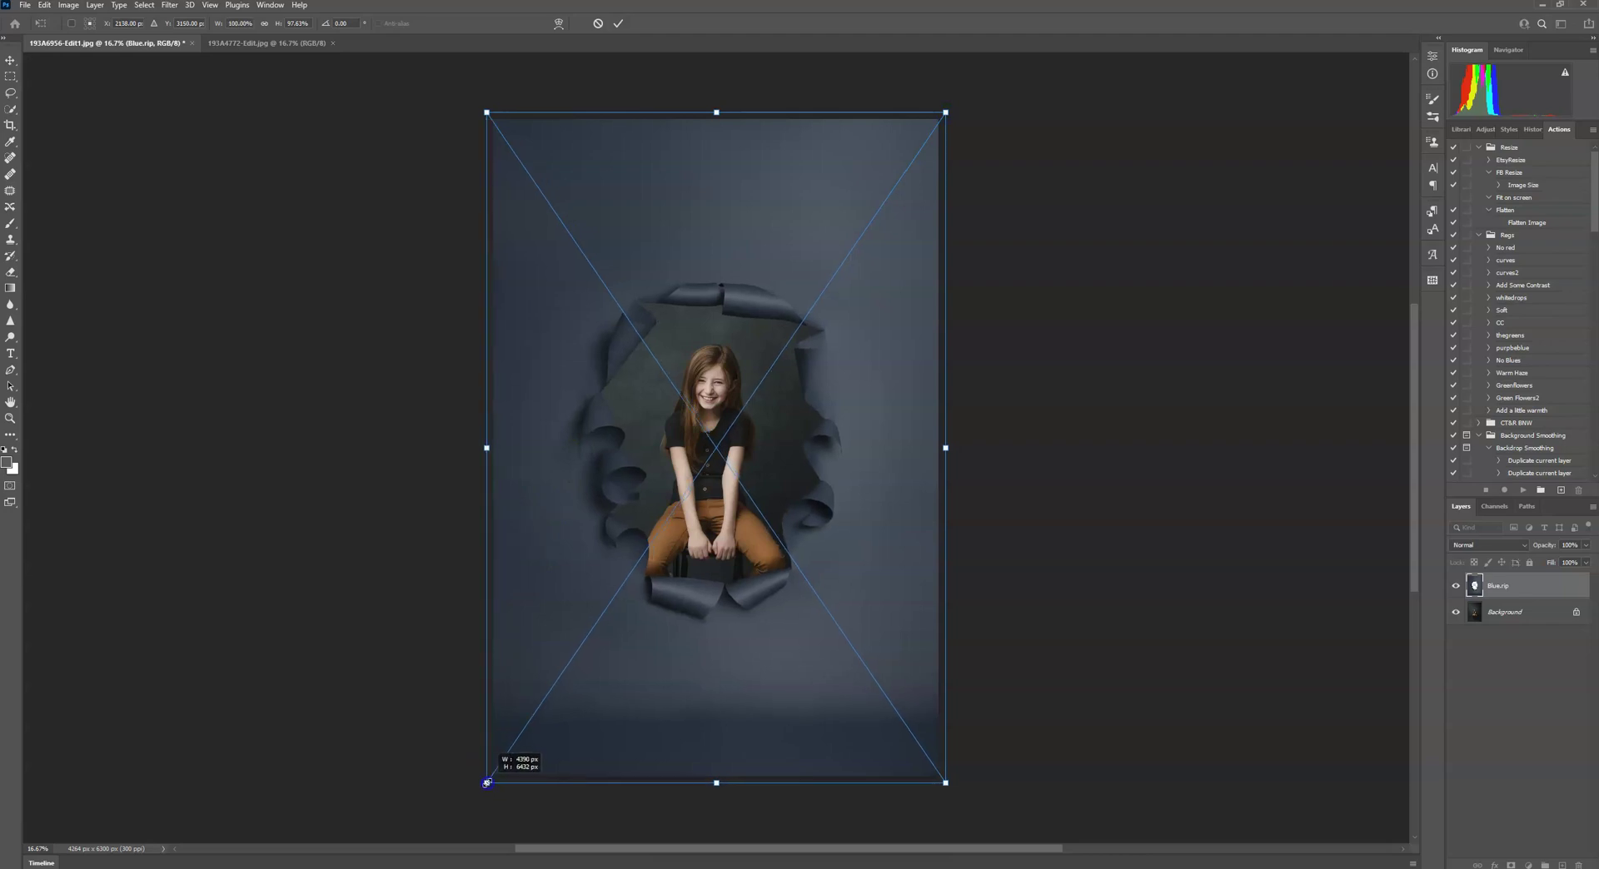
{"action": "left_click", "coordinate": [618, 23]}
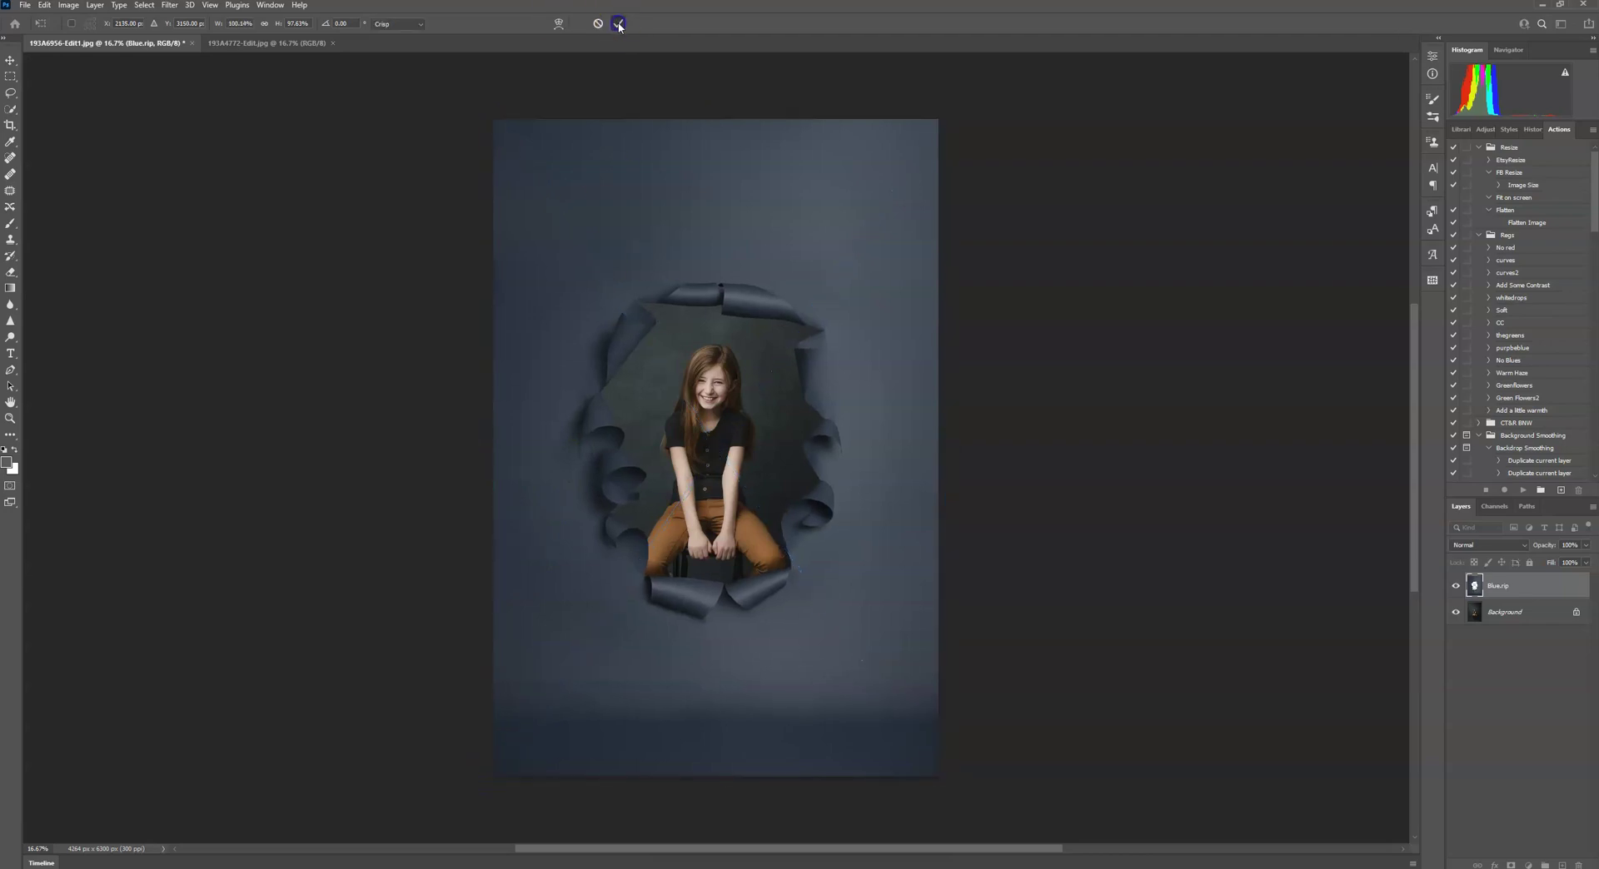
{"action": "key", "text": "t"}
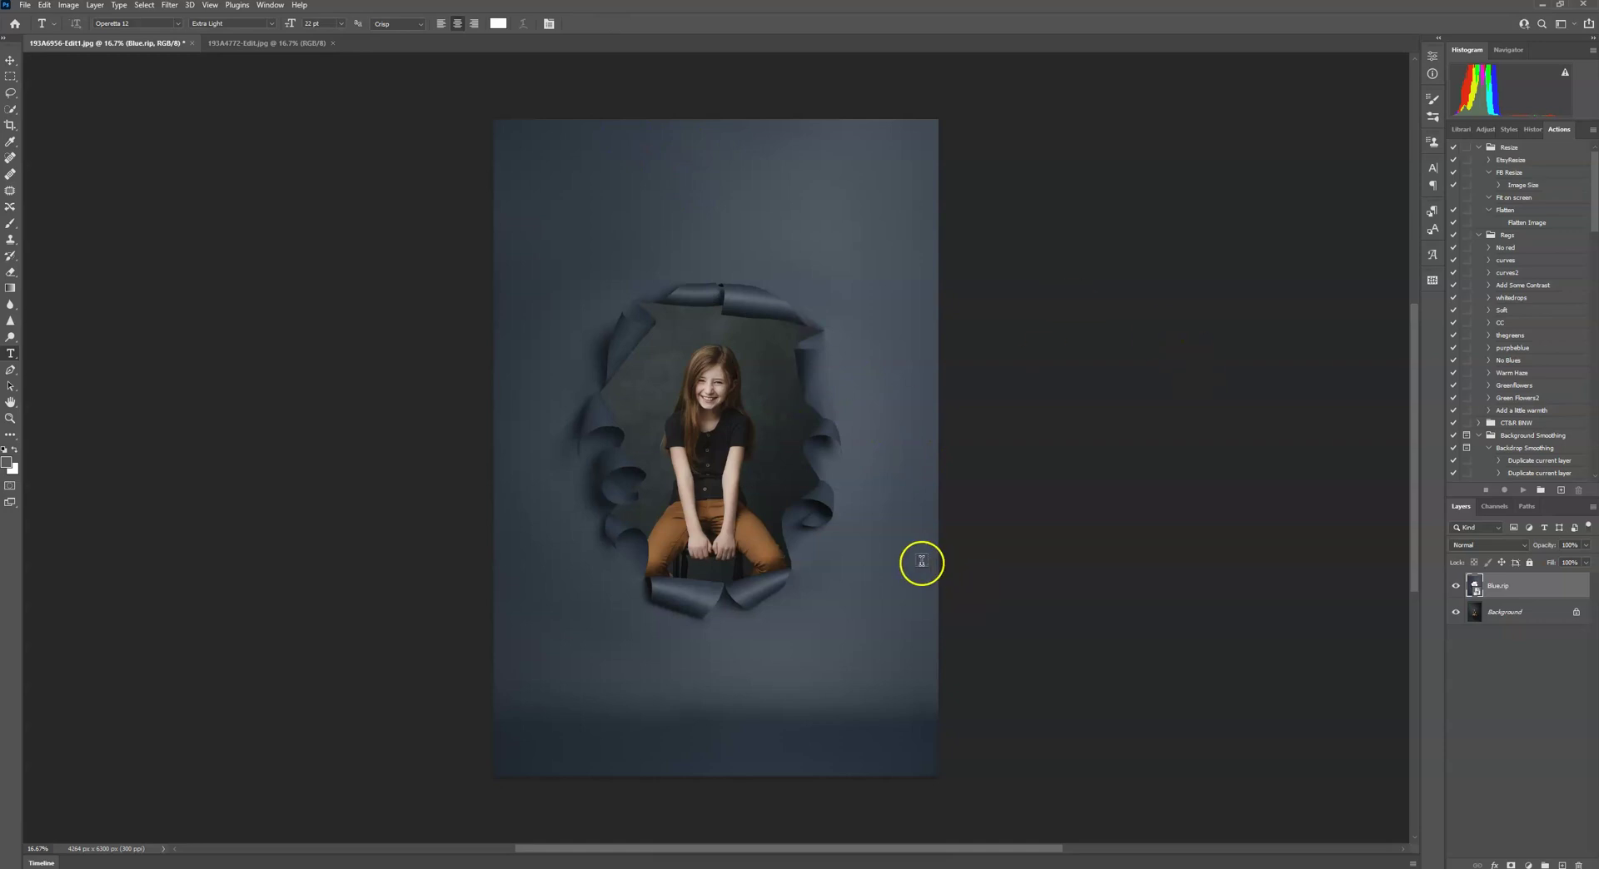
{"action": "right_click", "coordinate": [1523, 591]}
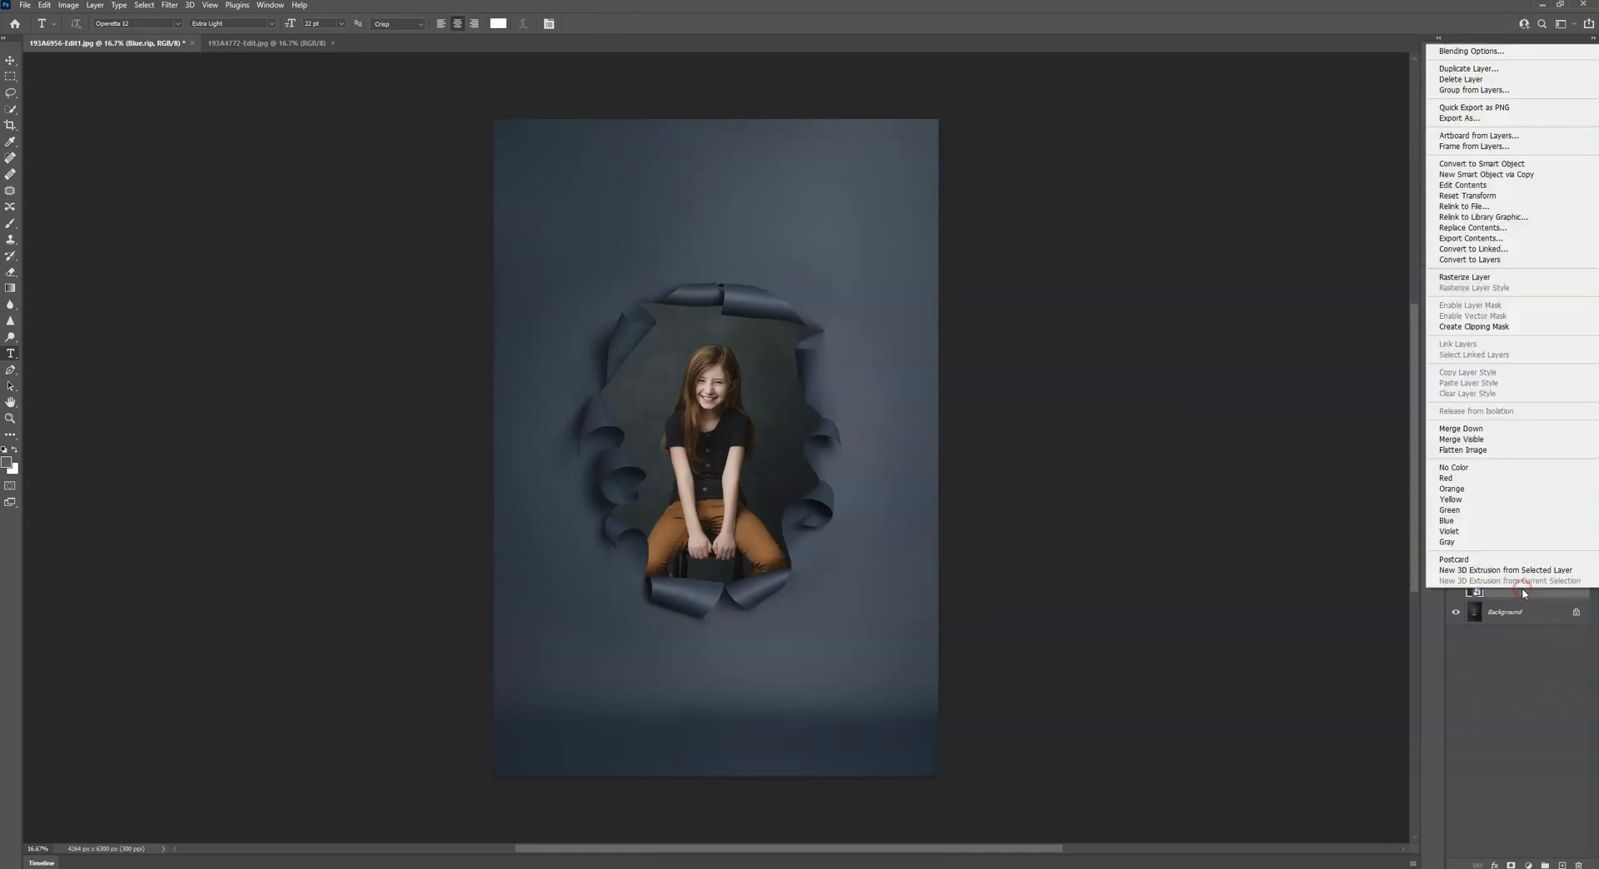
{"action": "left_click", "coordinate": [1464, 228]}
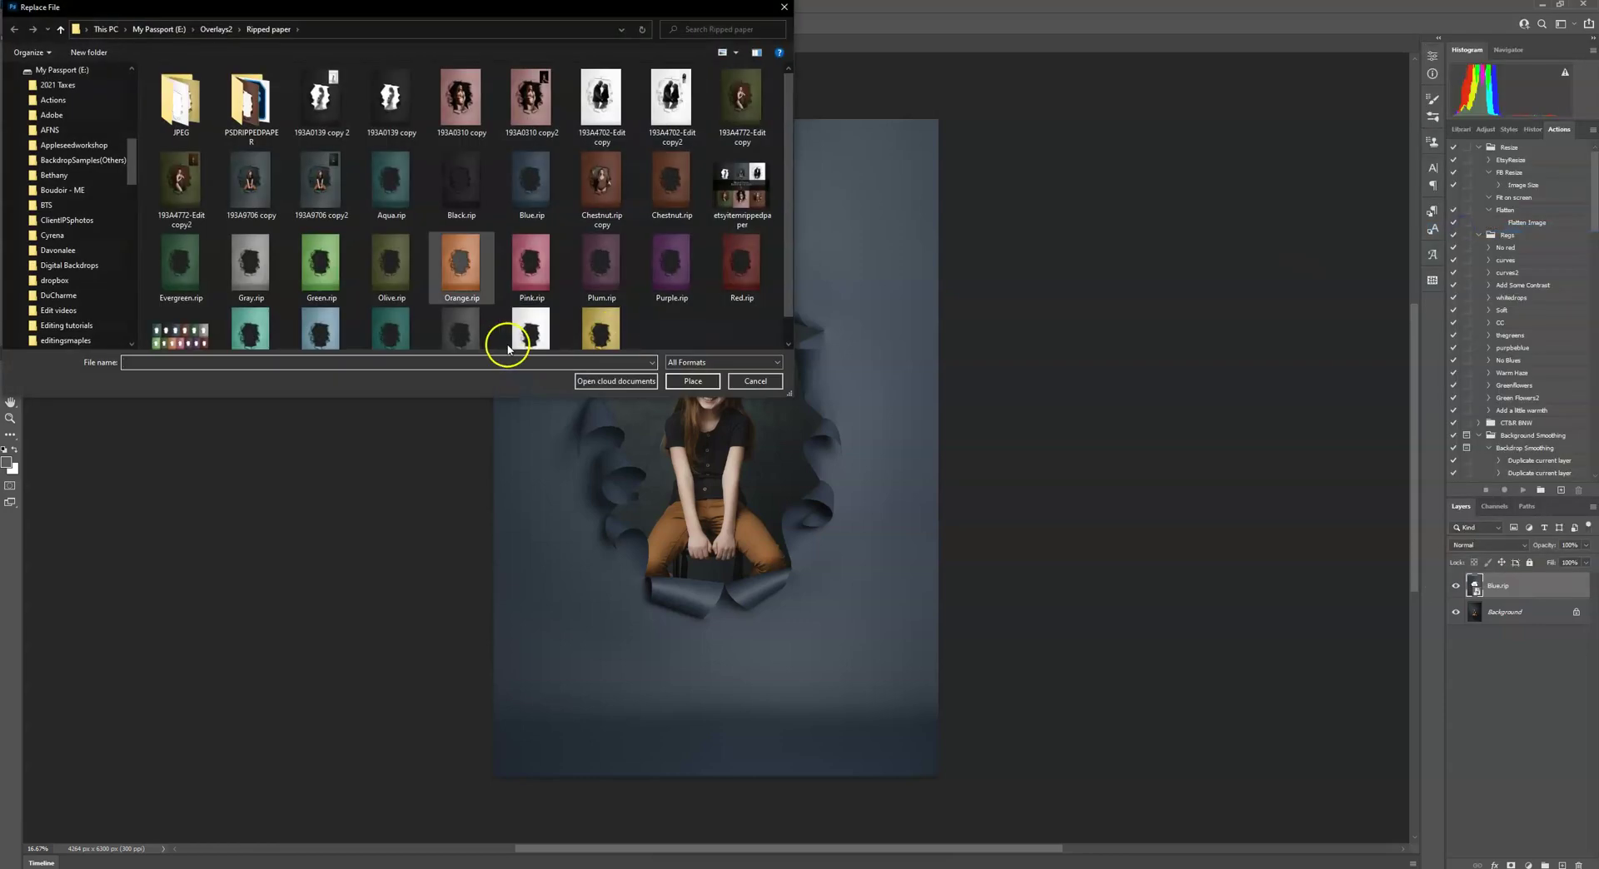
{"action": "double_click", "coordinate": [612, 284]}
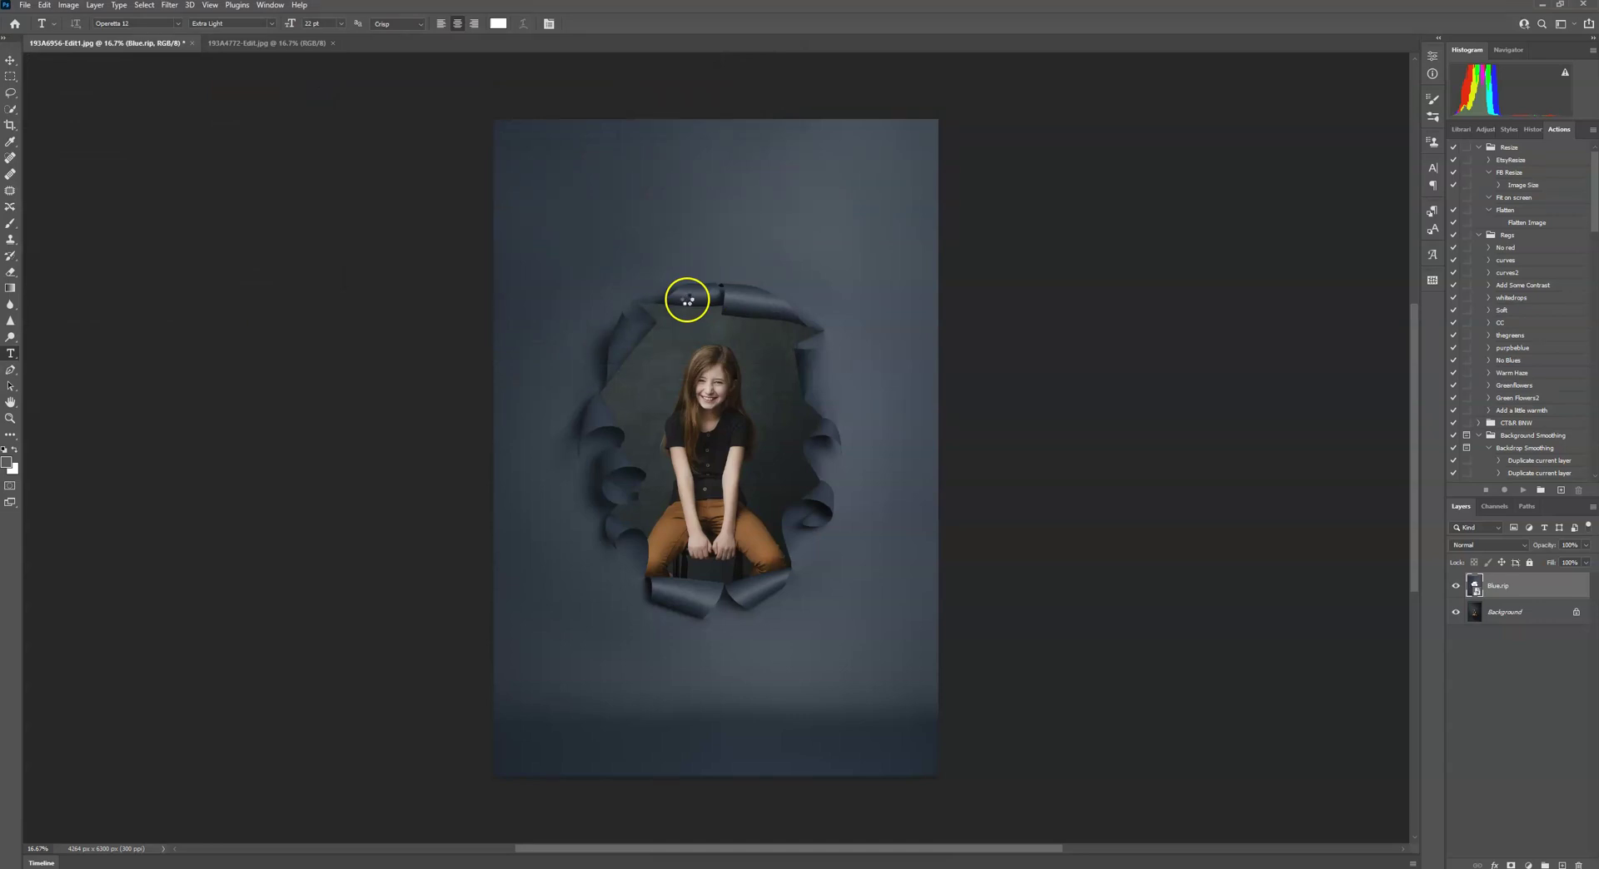
{"action": "left_click", "coordinate": [45, 5]}
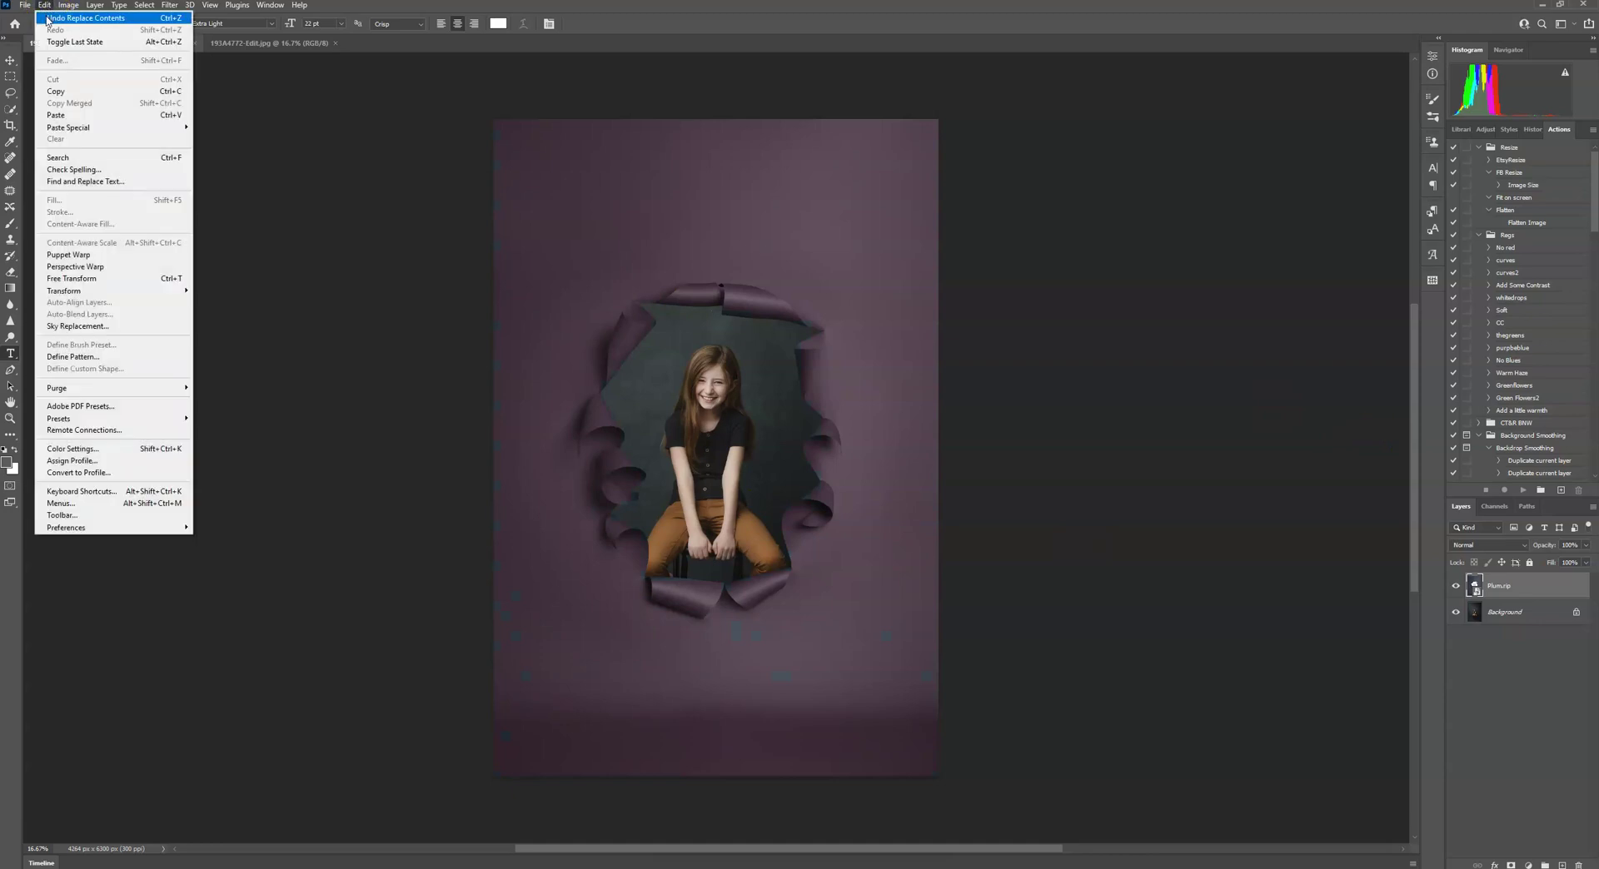
{"action": "left_click", "coordinate": [49, 19]}
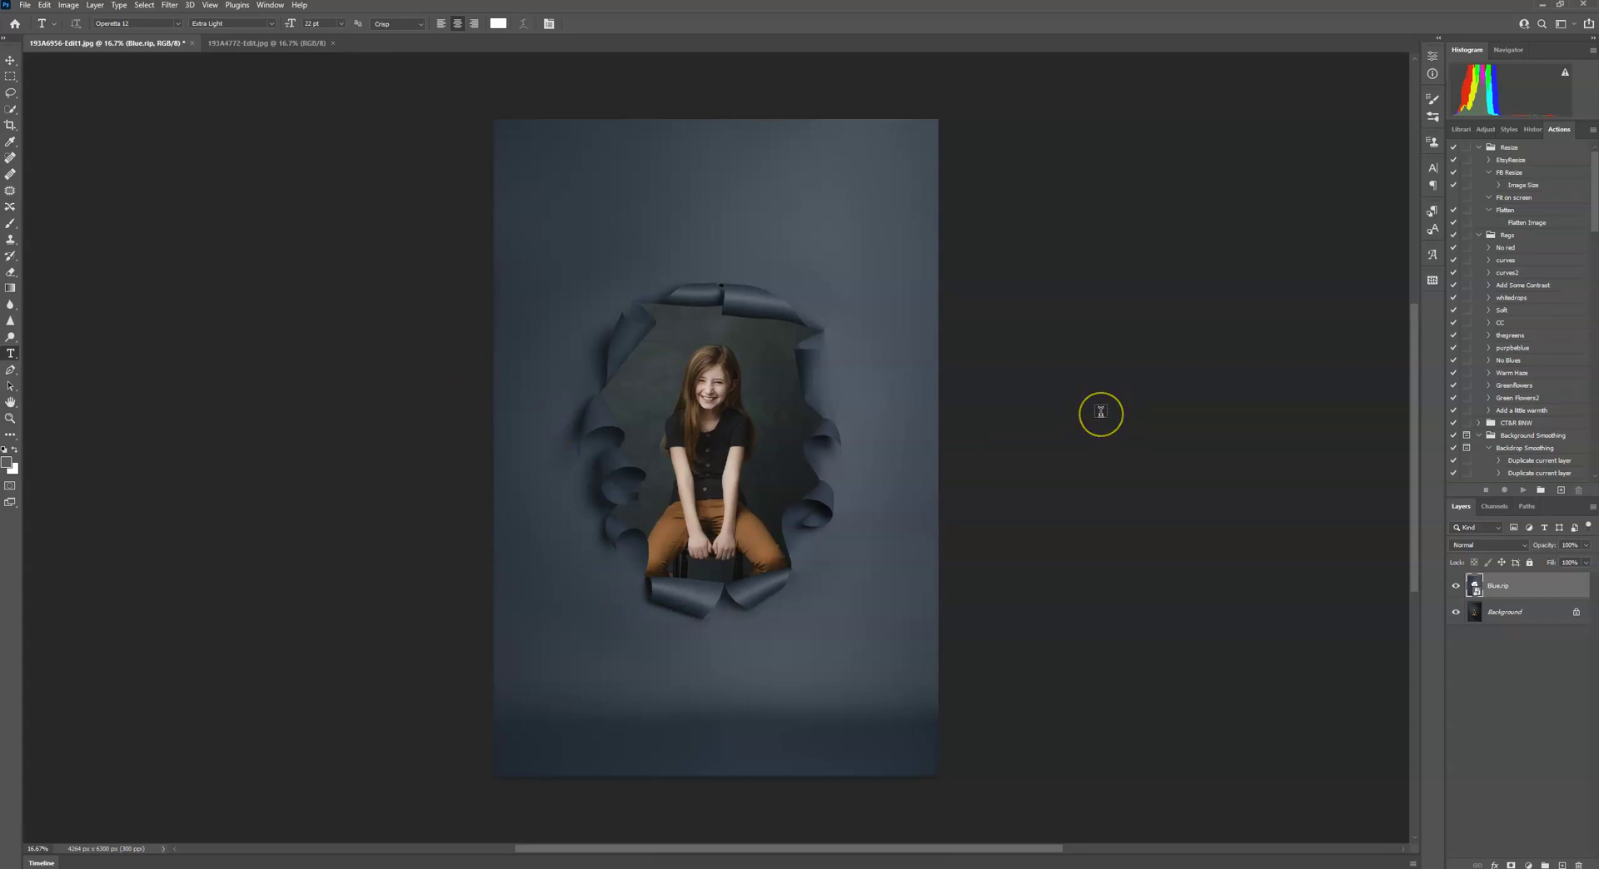
Add a clipped Hue/Saturation adjustment, Hue about -12, tinting the Blue rip paper teal-gray.
{"action": "left_click", "coordinate": [1172, 408]}
{"action": "left_click", "coordinate": [1485, 131]}
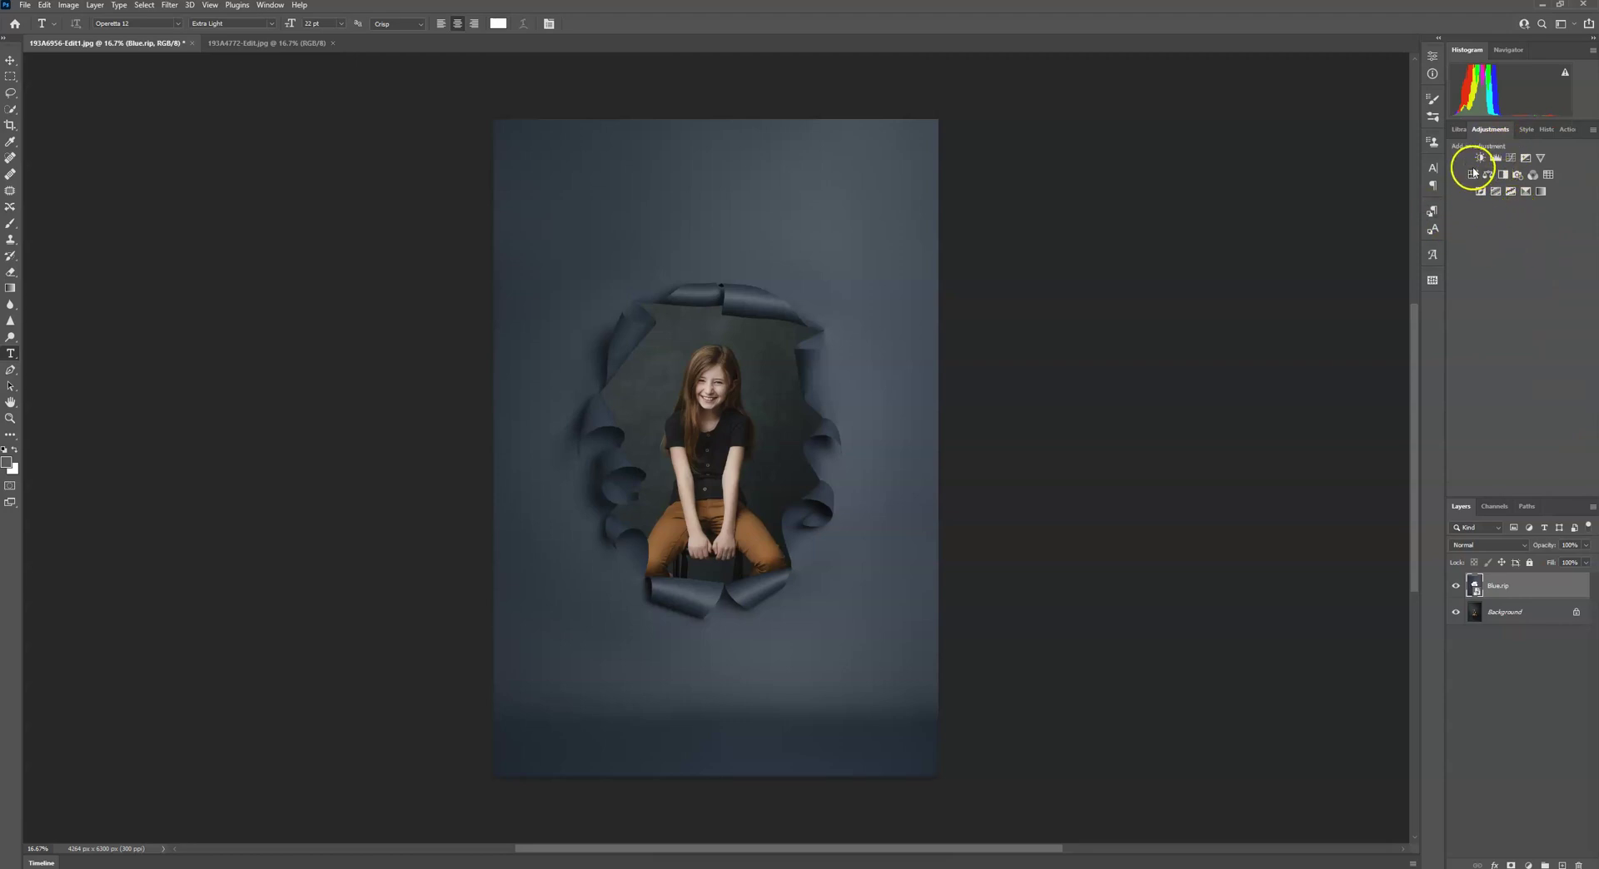
{"action": "left_click", "coordinate": [1472, 175]}
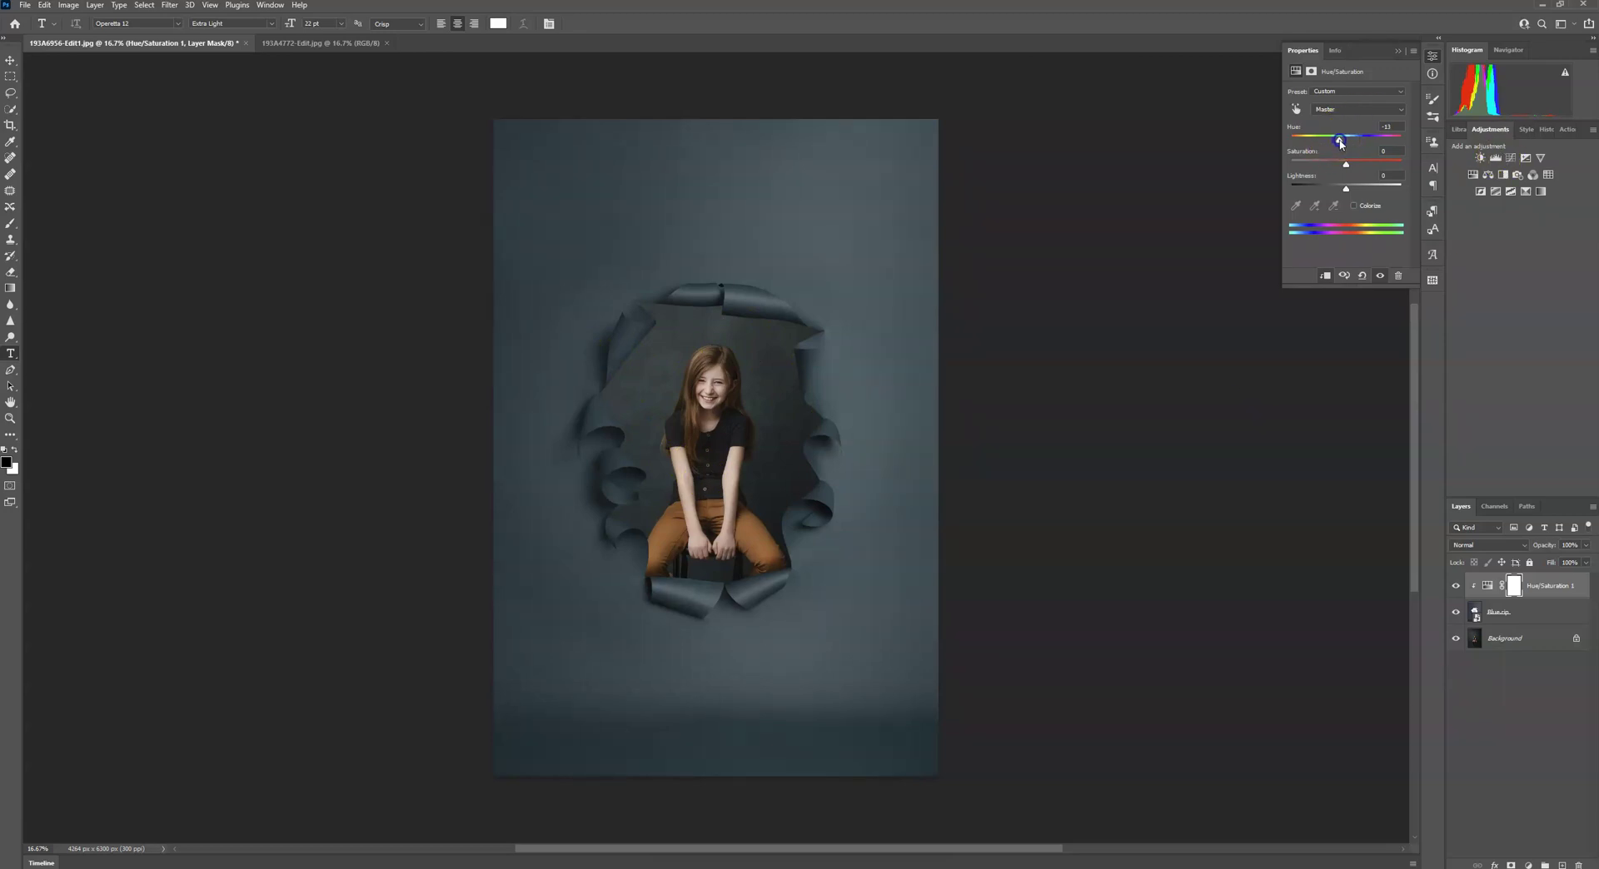
{"action": "left_click", "coordinate": [1537, 613]}
Merge the Blue rip layer with Hue/Saturation 1 using Merge Layers.
{"action": "right_click", "coordinate": [1592, 600]}
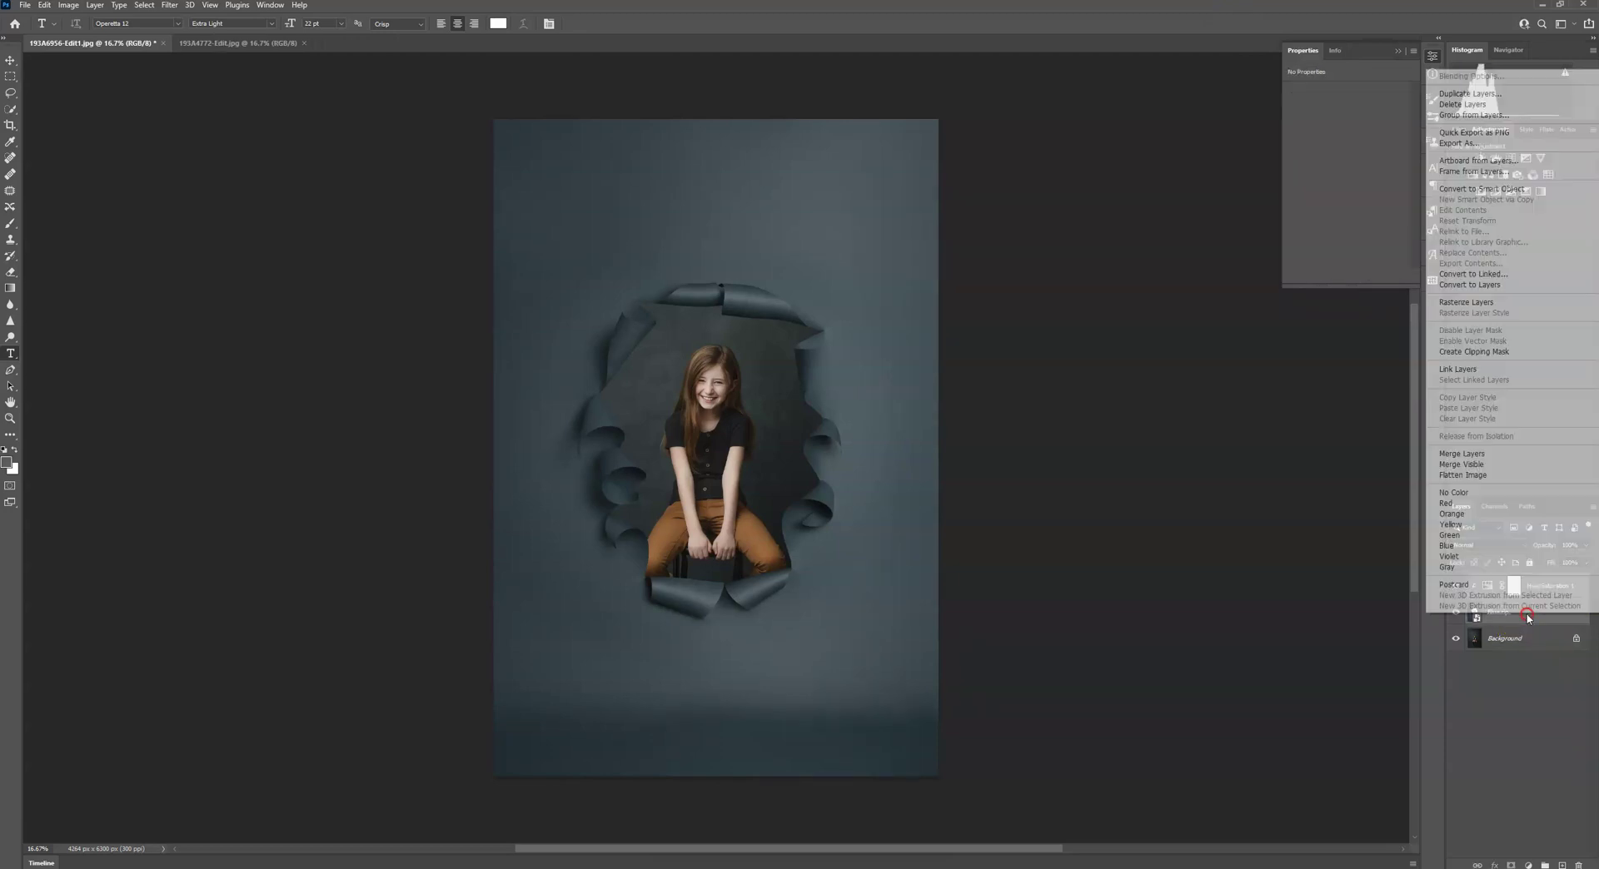
{"action": "left_click", "coordinate": [1484, 457]}
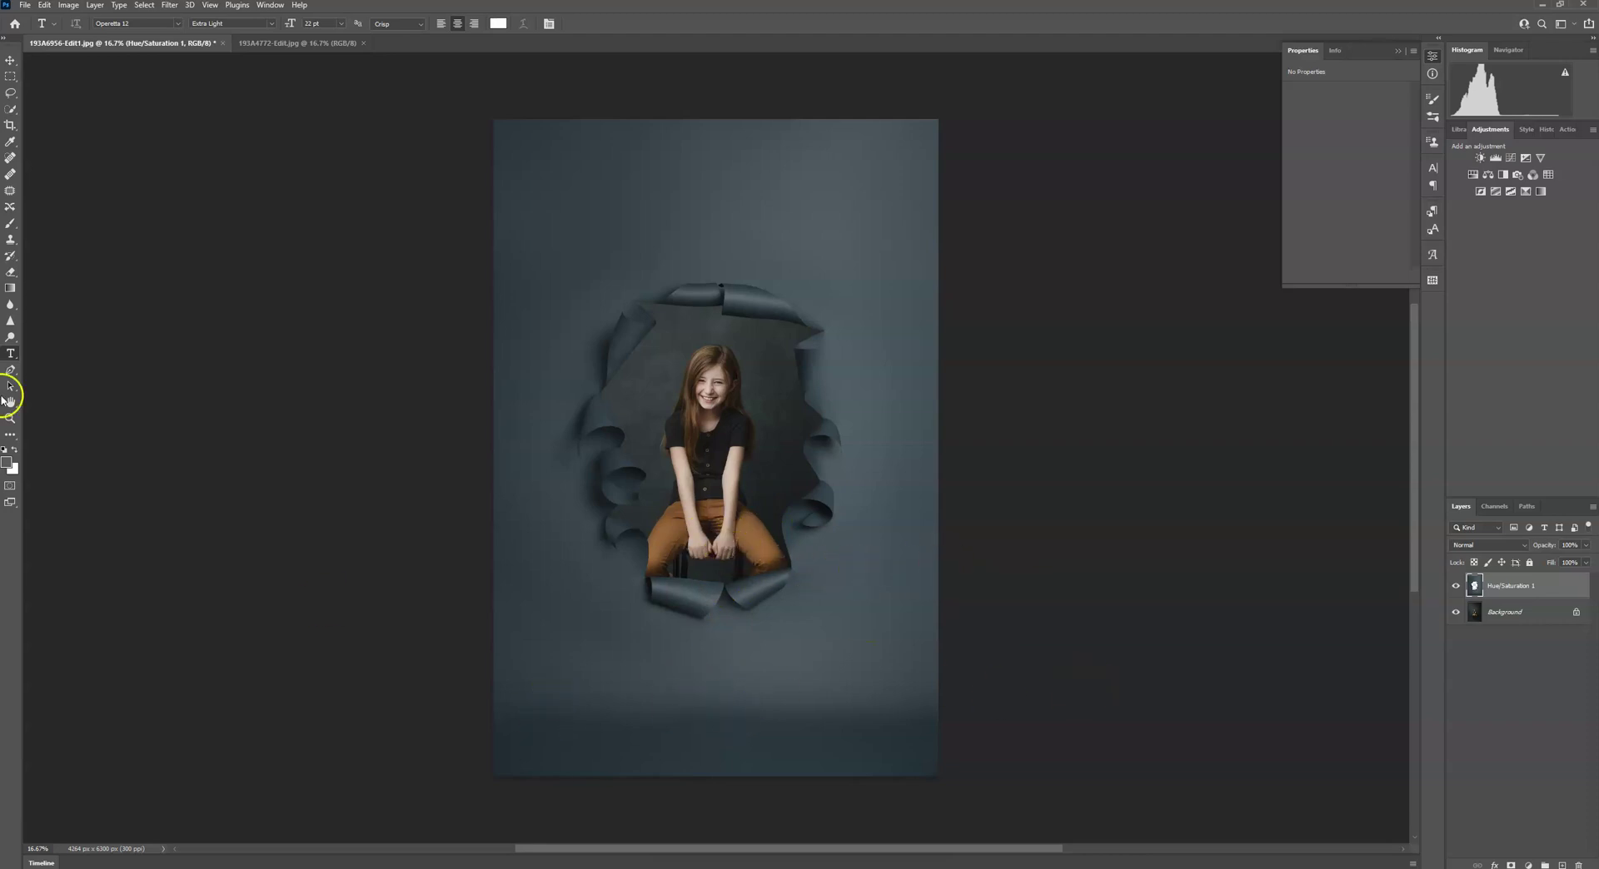
Content-Aware Fill a rectangular strip along the bottom of the backdrop, then deselect.
{"action": "left_click", "coordinate": [10, 77]}
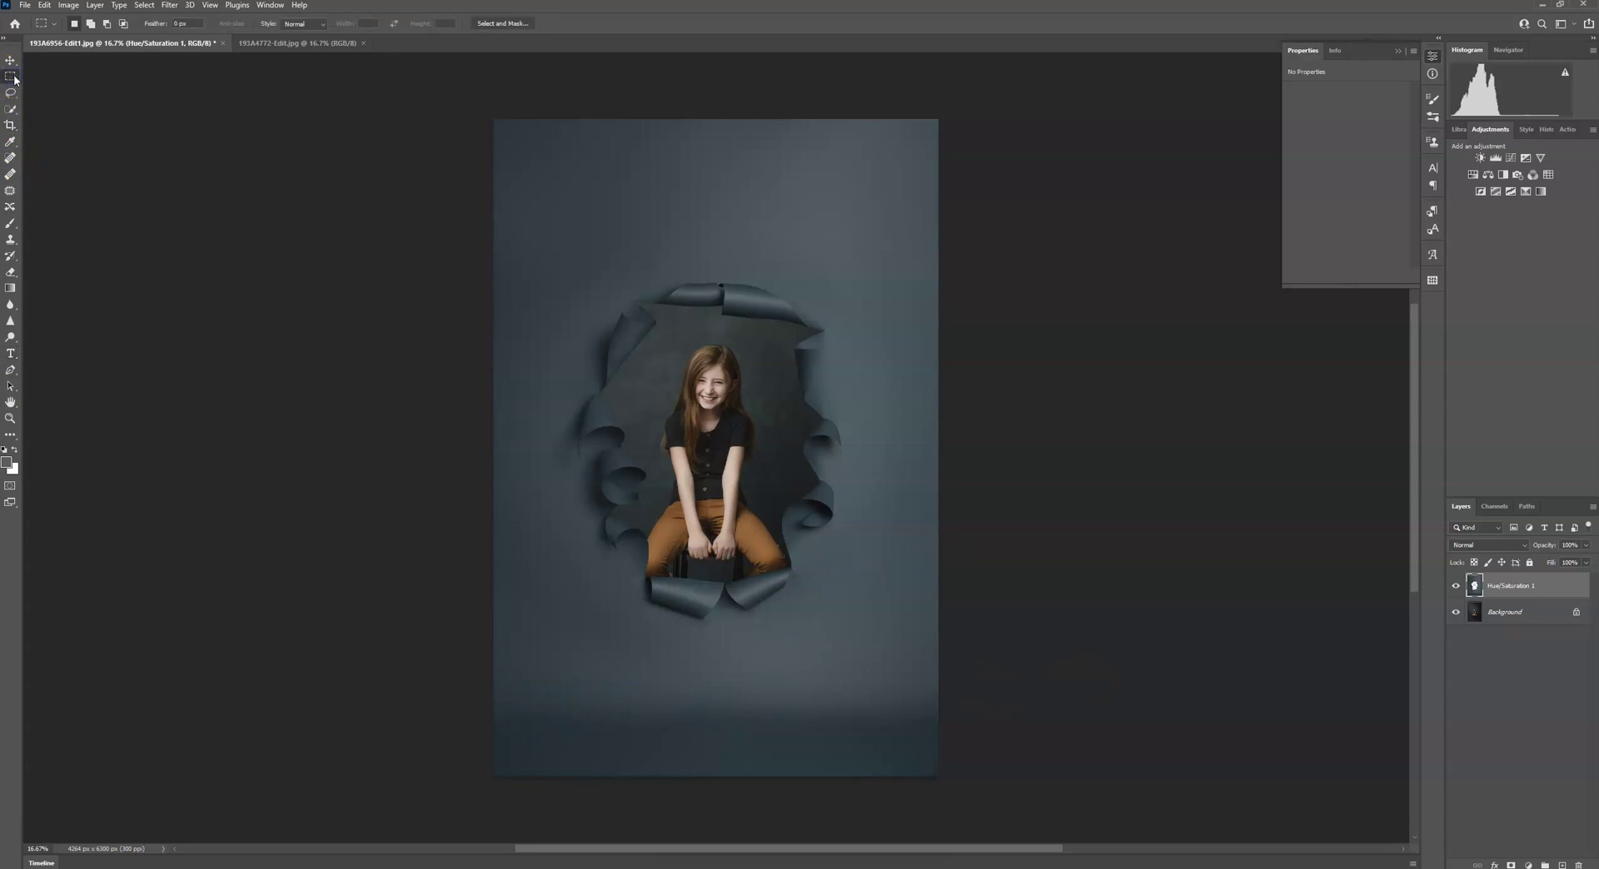
{"action": "left_click_drag", "start_coordinate": [491, 674], "coordinate": [945, 782]}
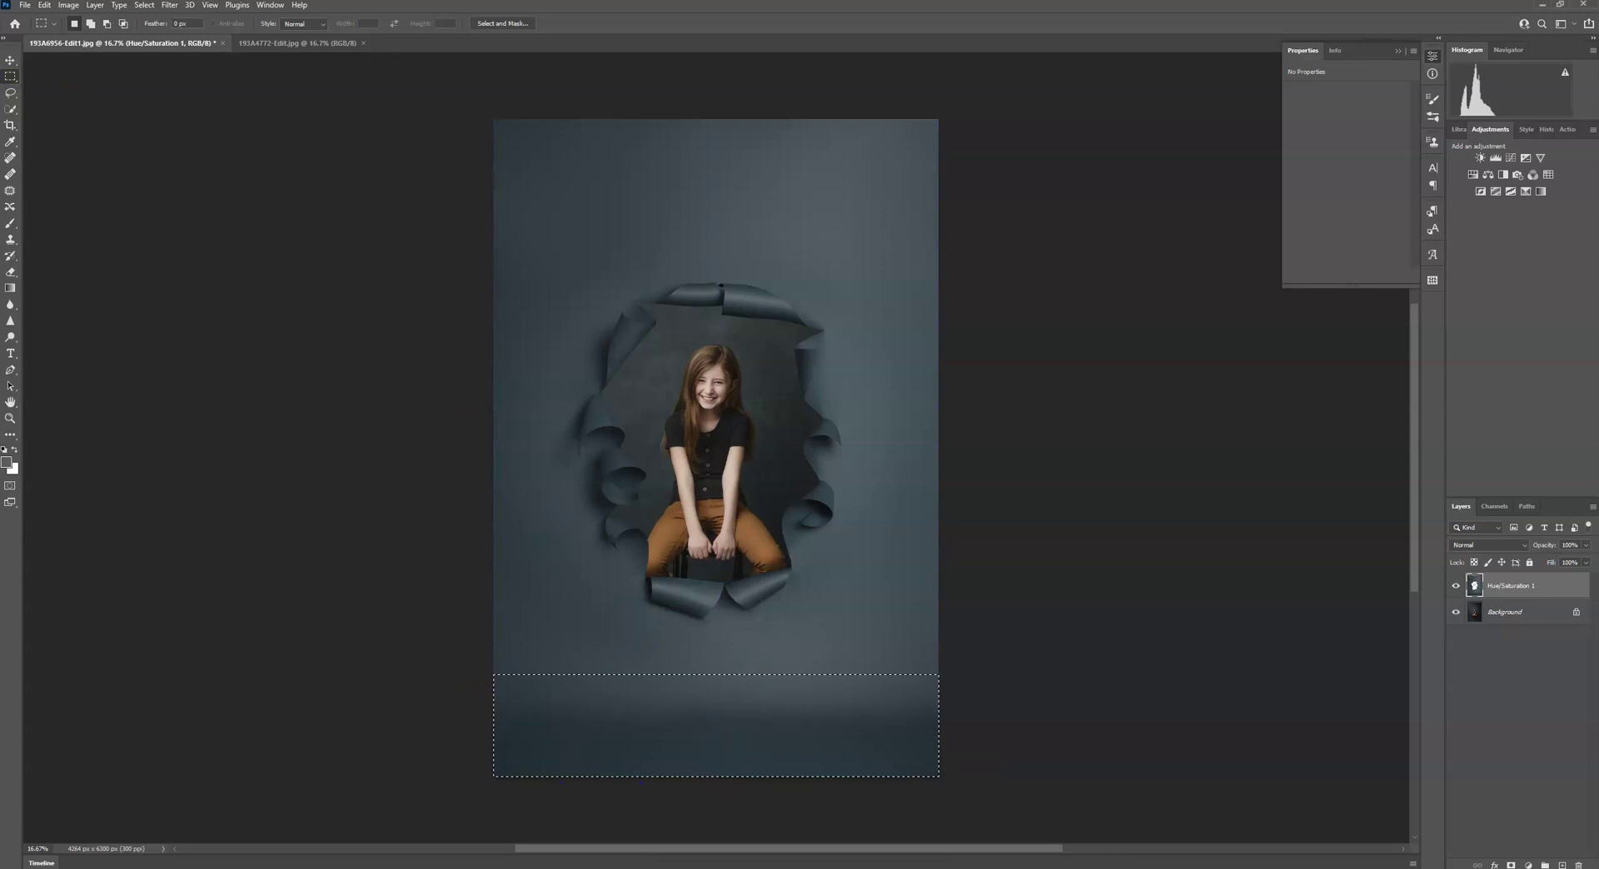
{"action": "left_click", "coordinate": [46, 5]}
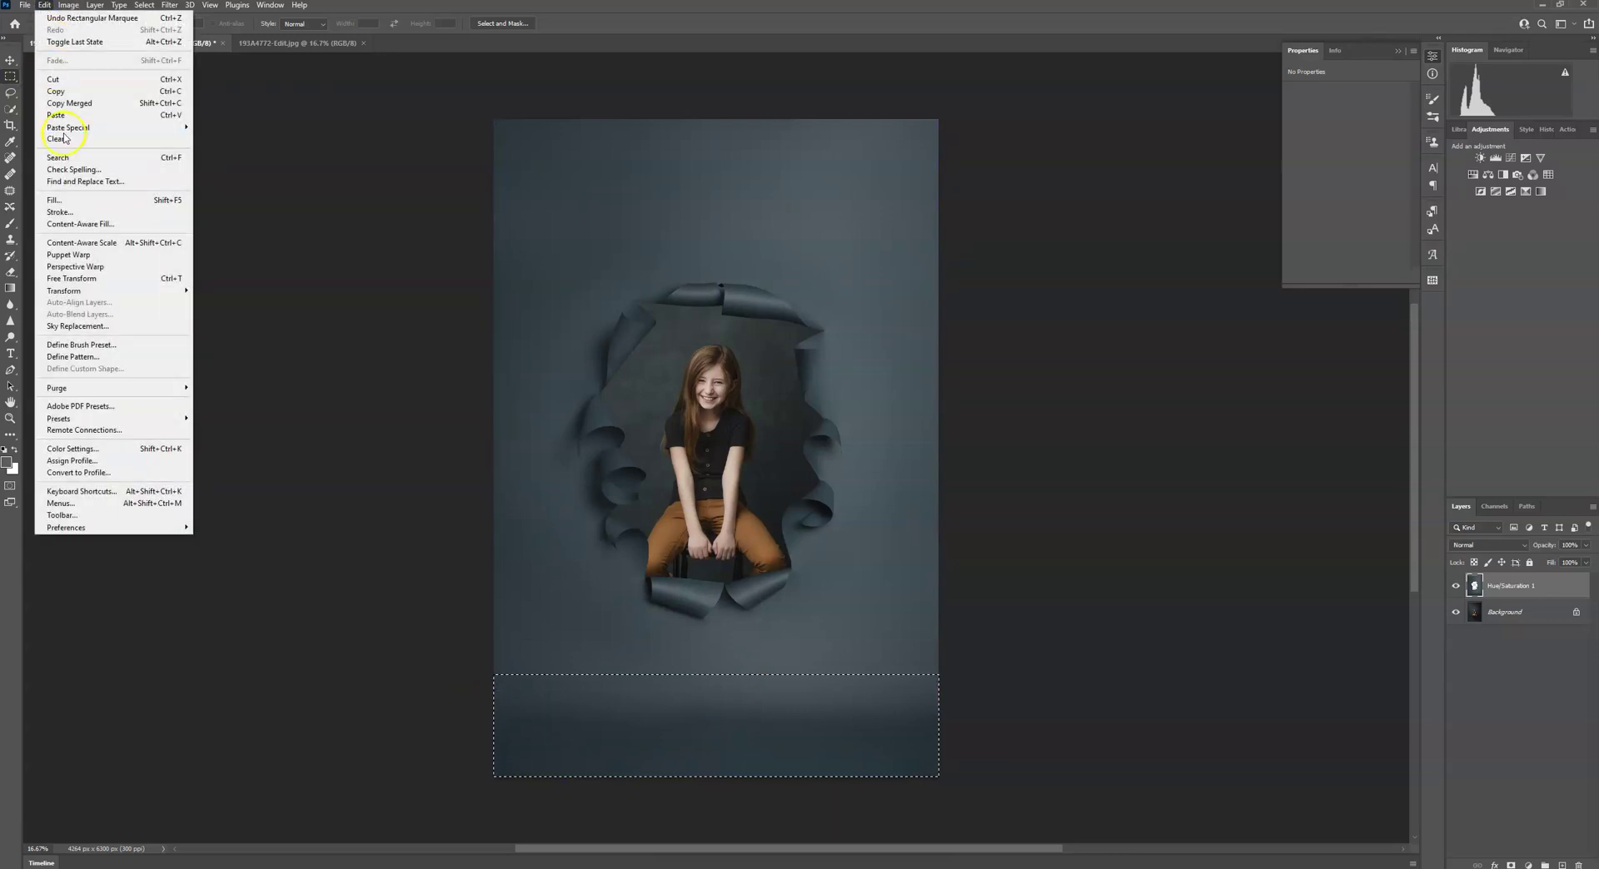
{"action": "left_click", "coordinate": [55, 200]}
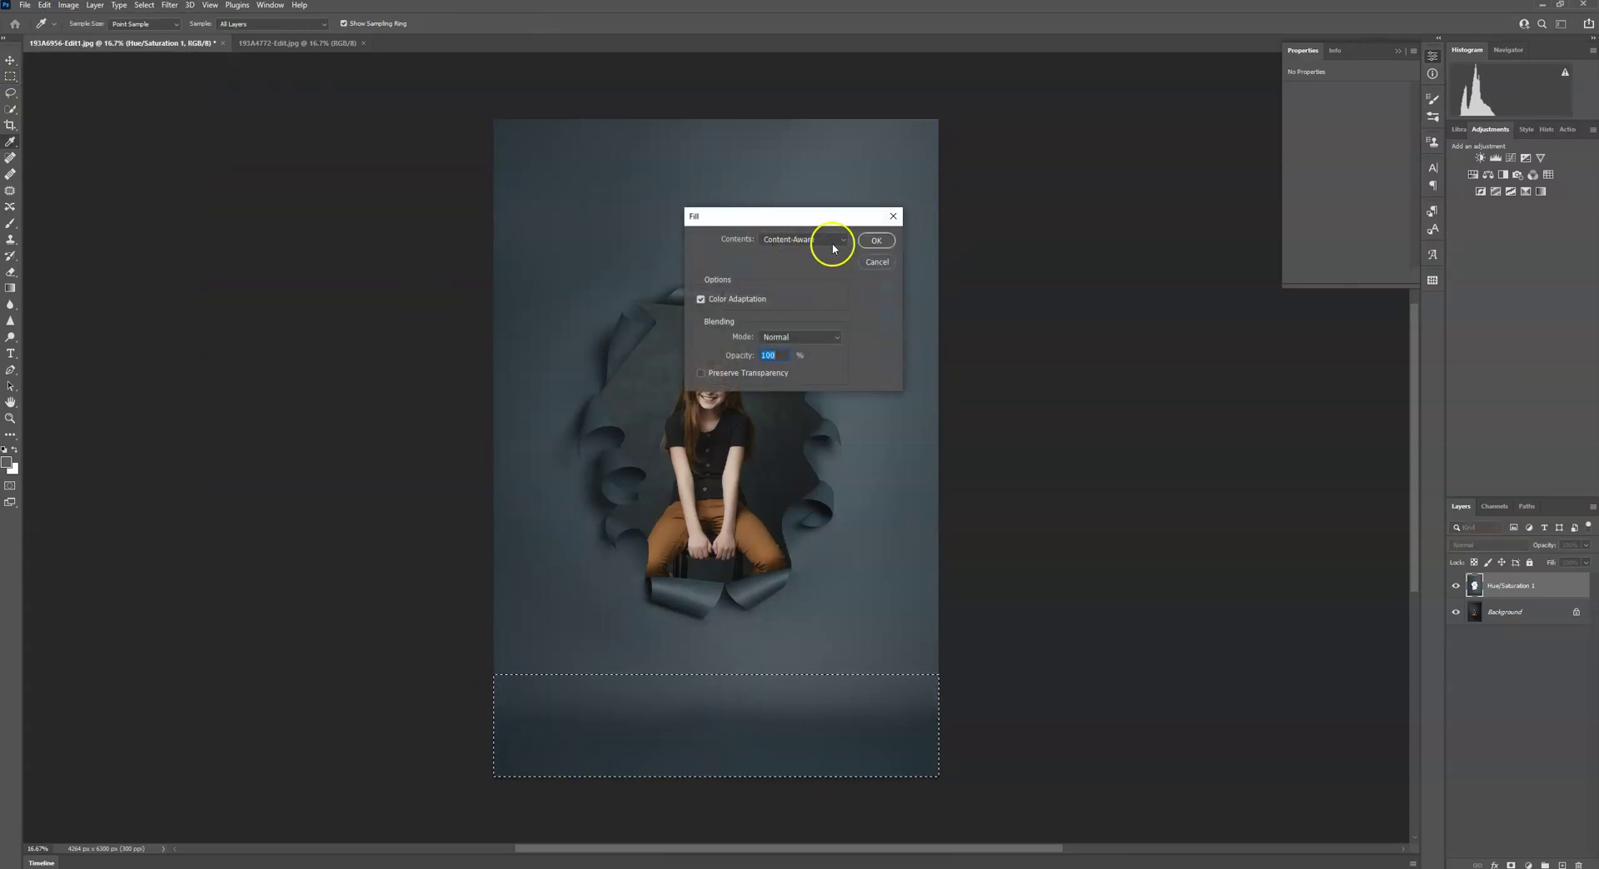
{"action": "left_click", "coordinate": [876, 240]}
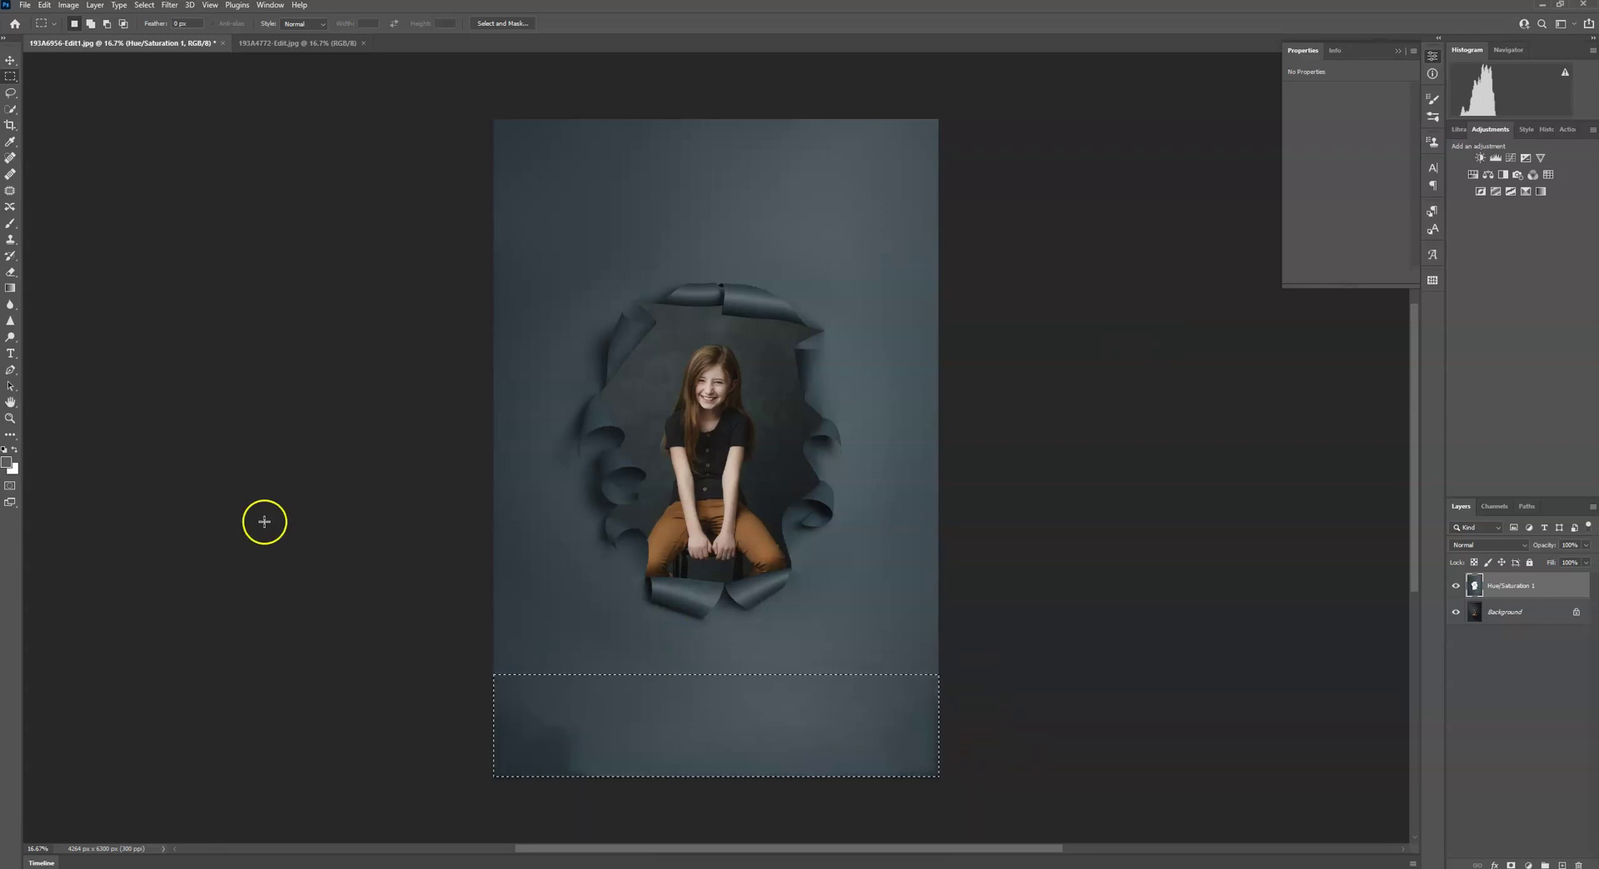
{"action": "key", "text": "ctrl+d"}
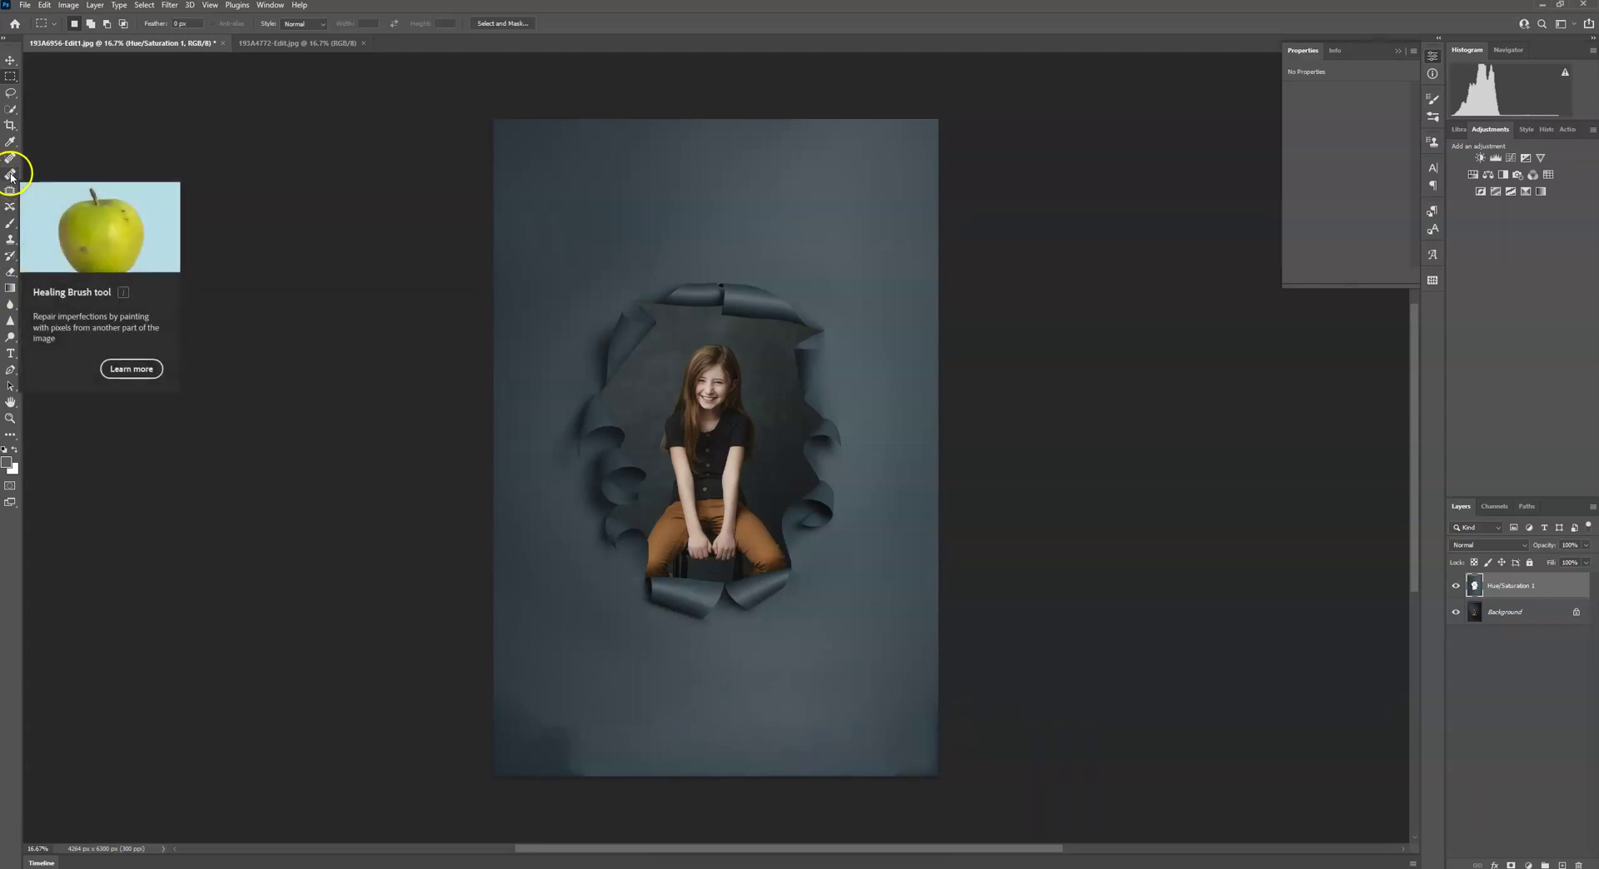
Heal the remaining blotches in the lower backdrop, including the bottom-left corner.
{"action": "left_click", "coordinate": [11, 175]}
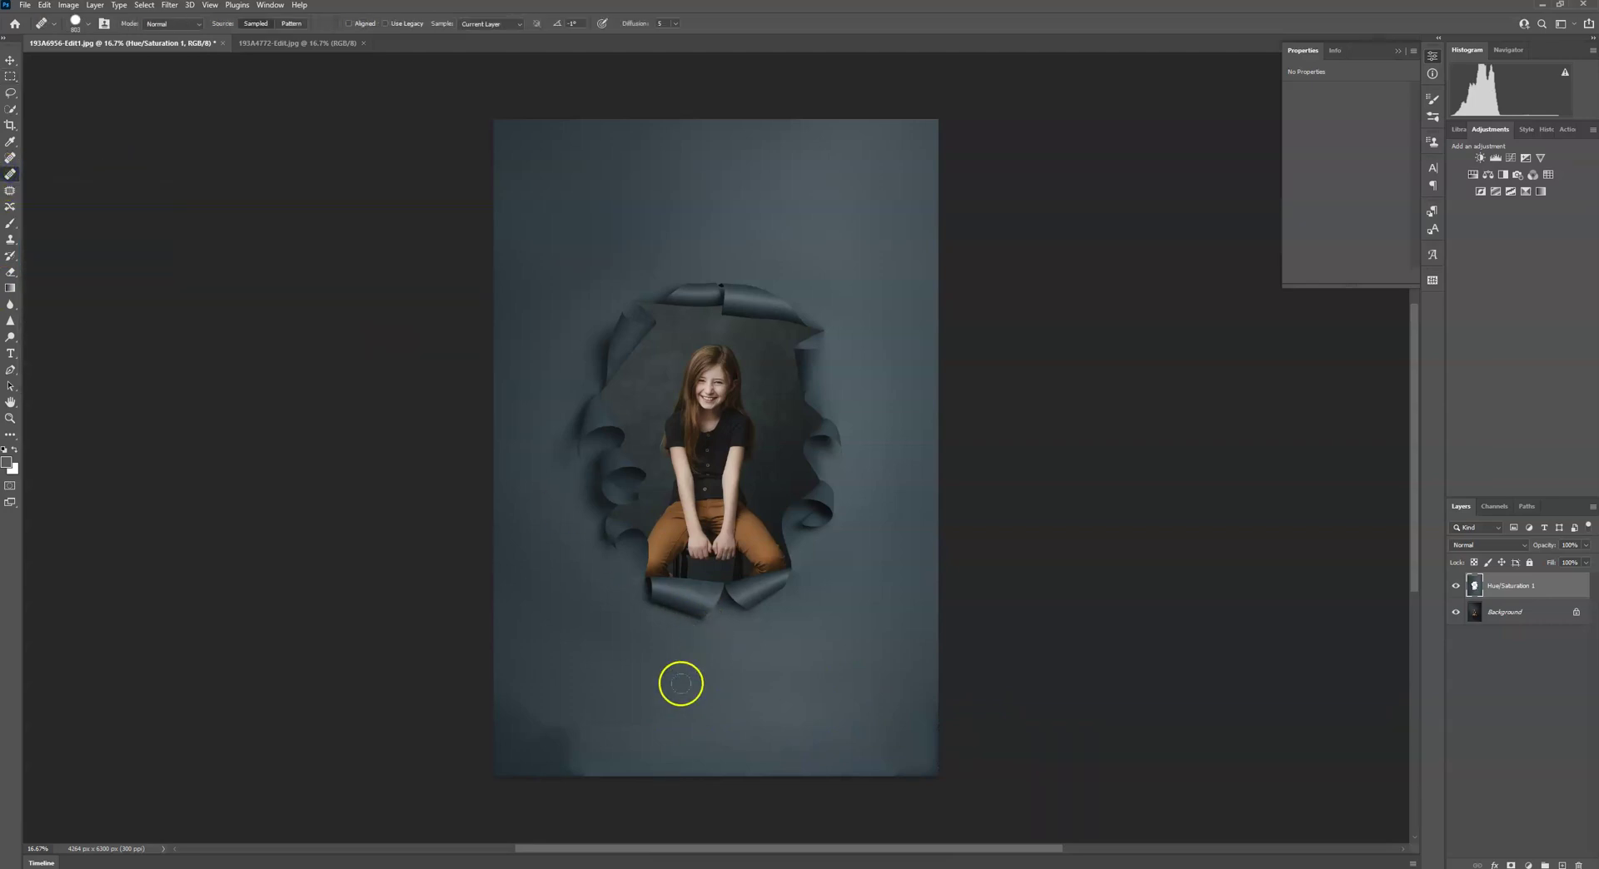
{"action": "left_click", "coordinate": [566, 678], "text": "alt"}
{"action": "left_click", "coordinate": [522, 759]}
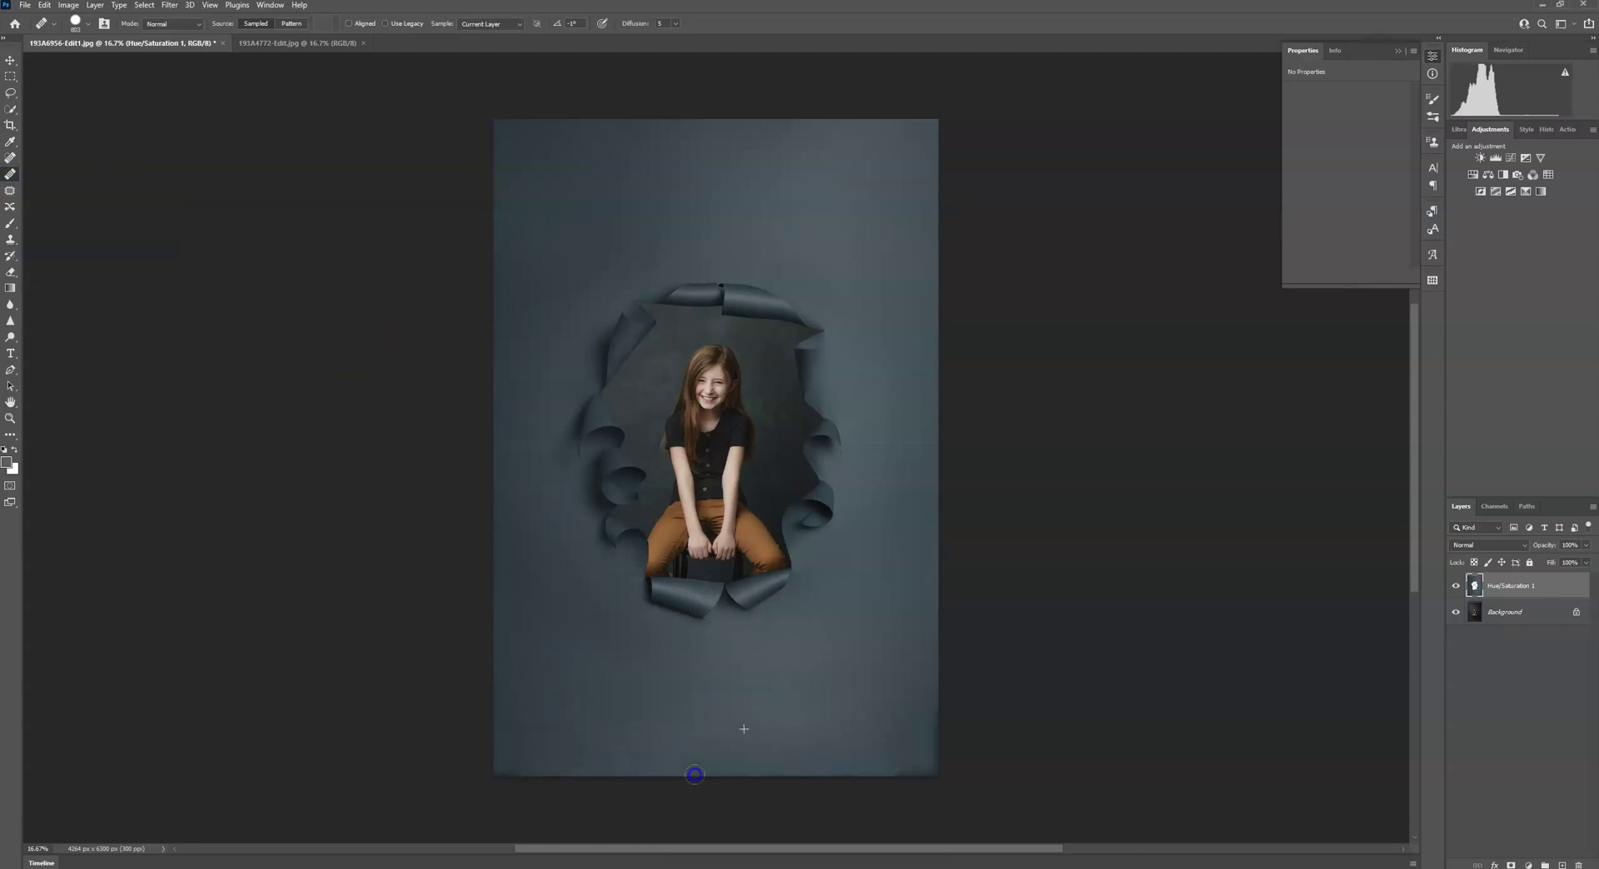
{"action": "left_click", "coordinate": [515, 693], "text": "alt"}
{"action": "left_click", "coordinate": [692, 698]}
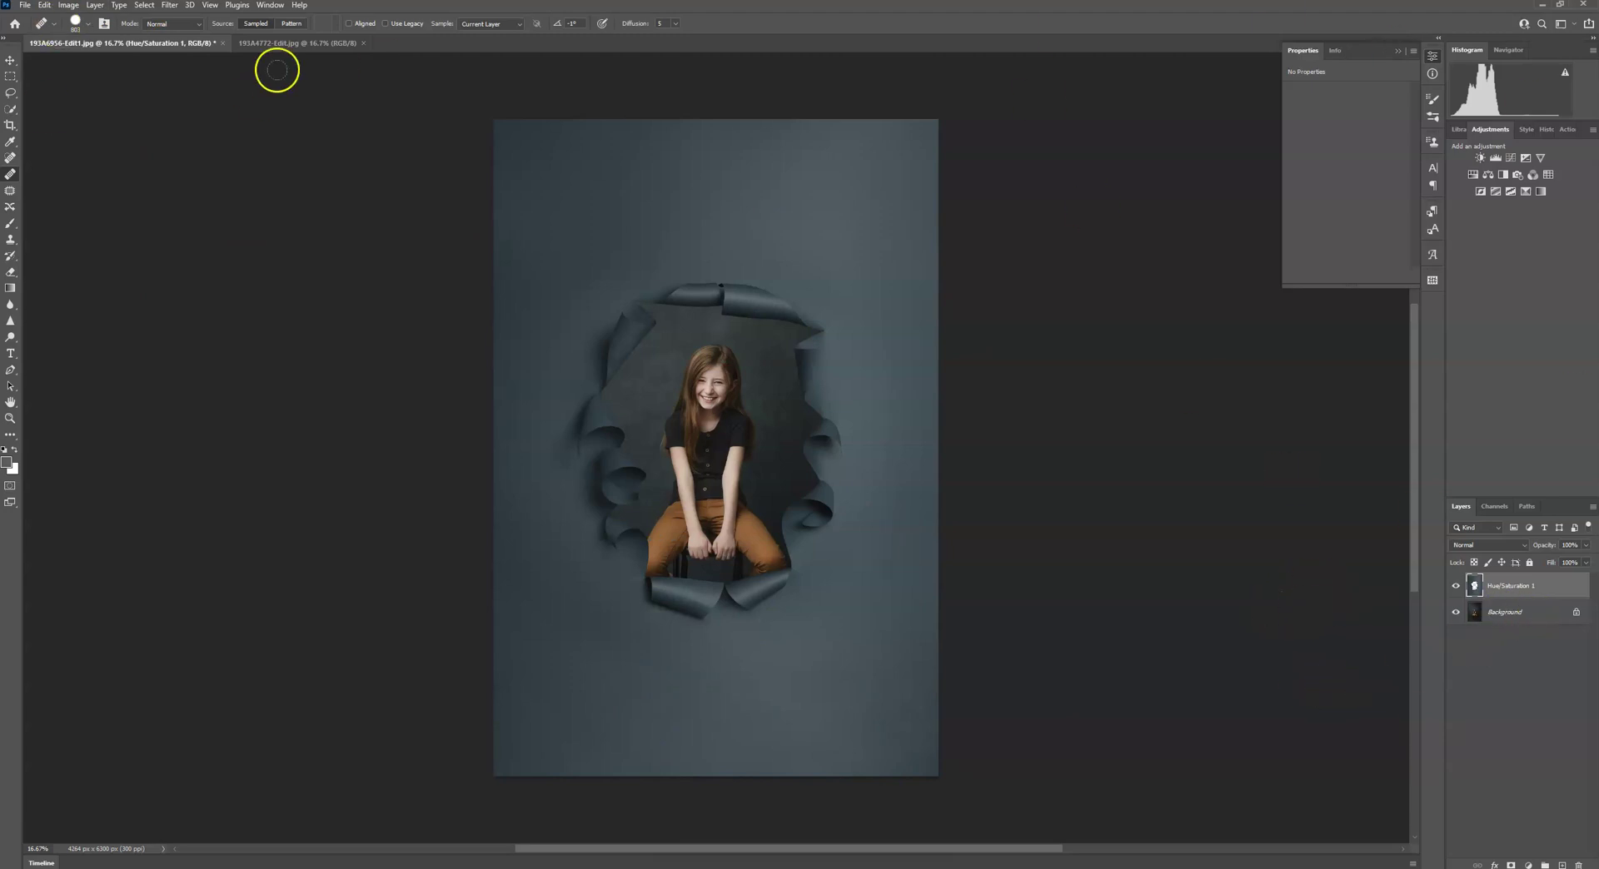
In the olive-wrap photo, place Olive.rip embedded and stretch it across the whole canvas.
{"action": "left_click", "coordinate": [292, 43]}
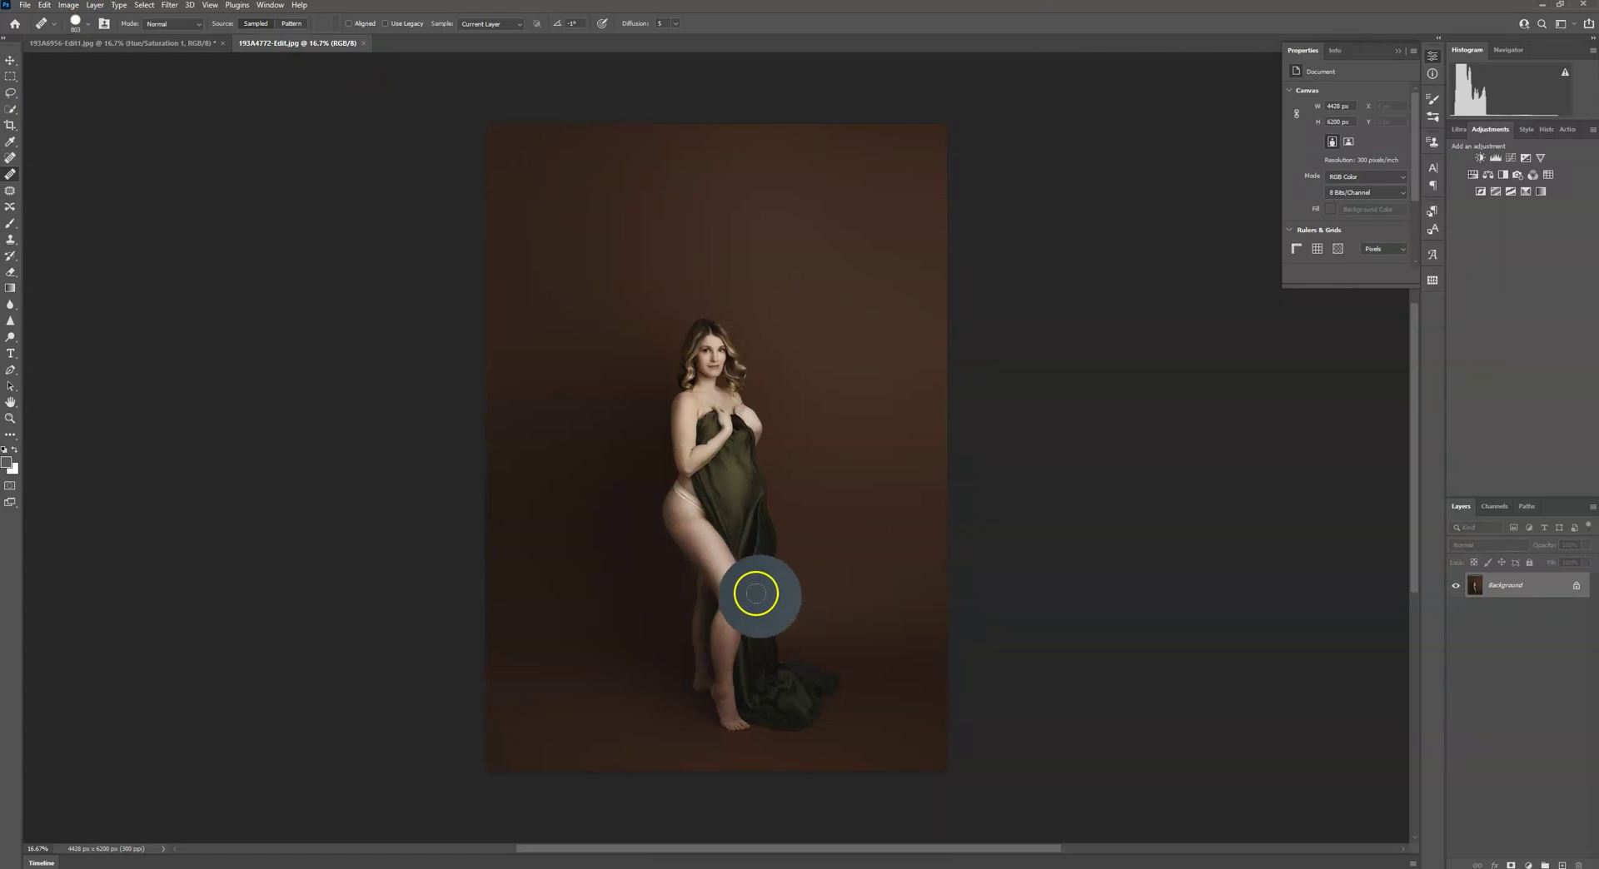
{"action": "left_click", "coordinate": [25, 5]}
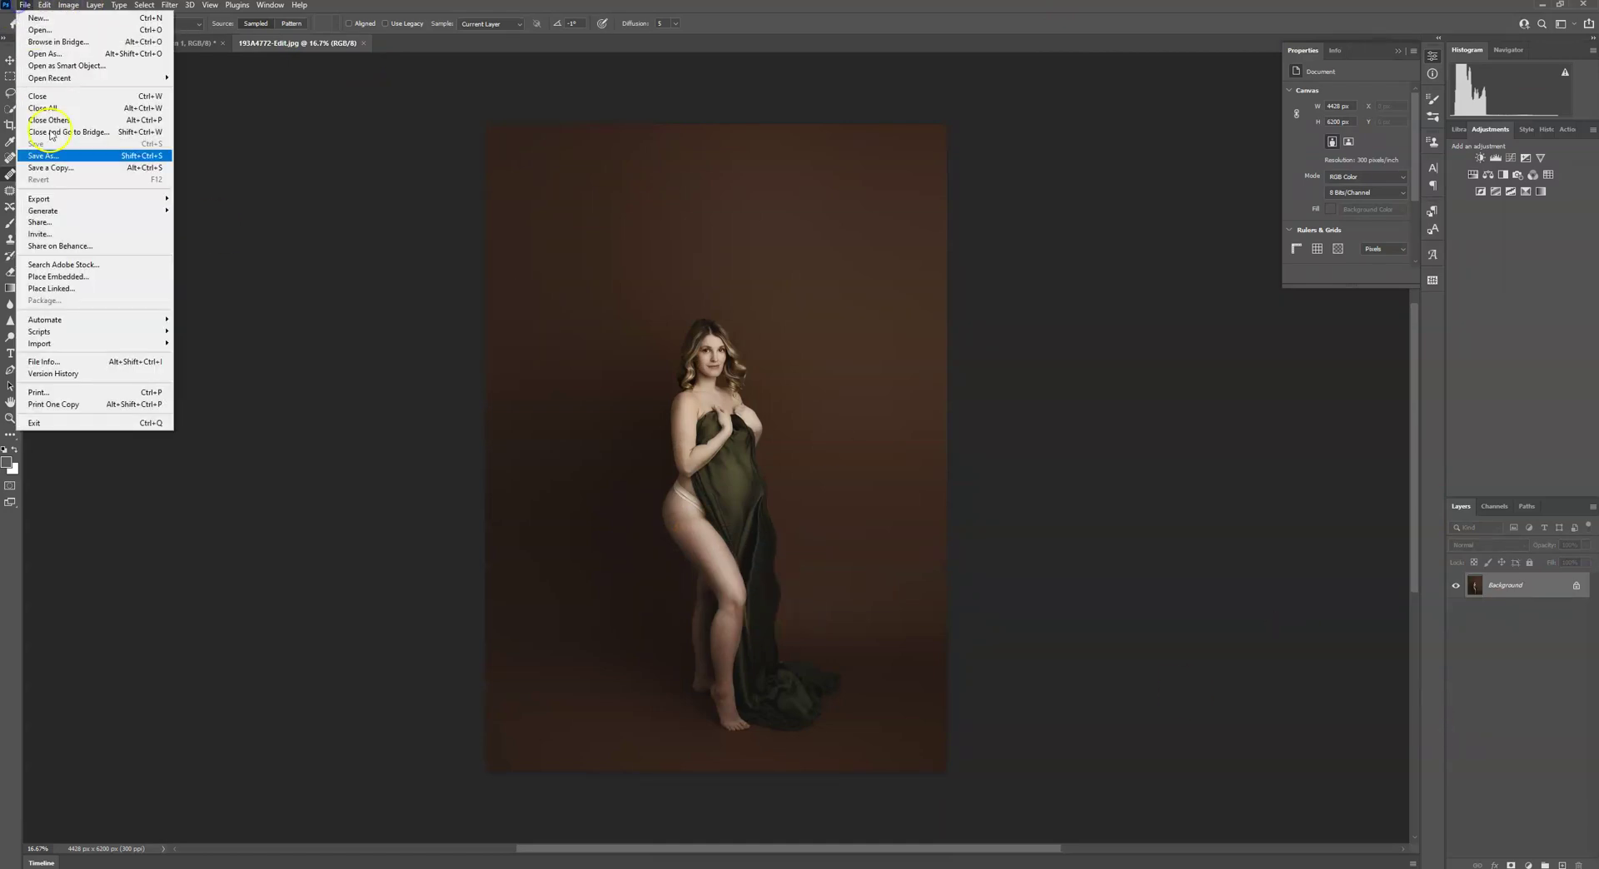
{"action": "left_click", "coordinate": [83, 278]}
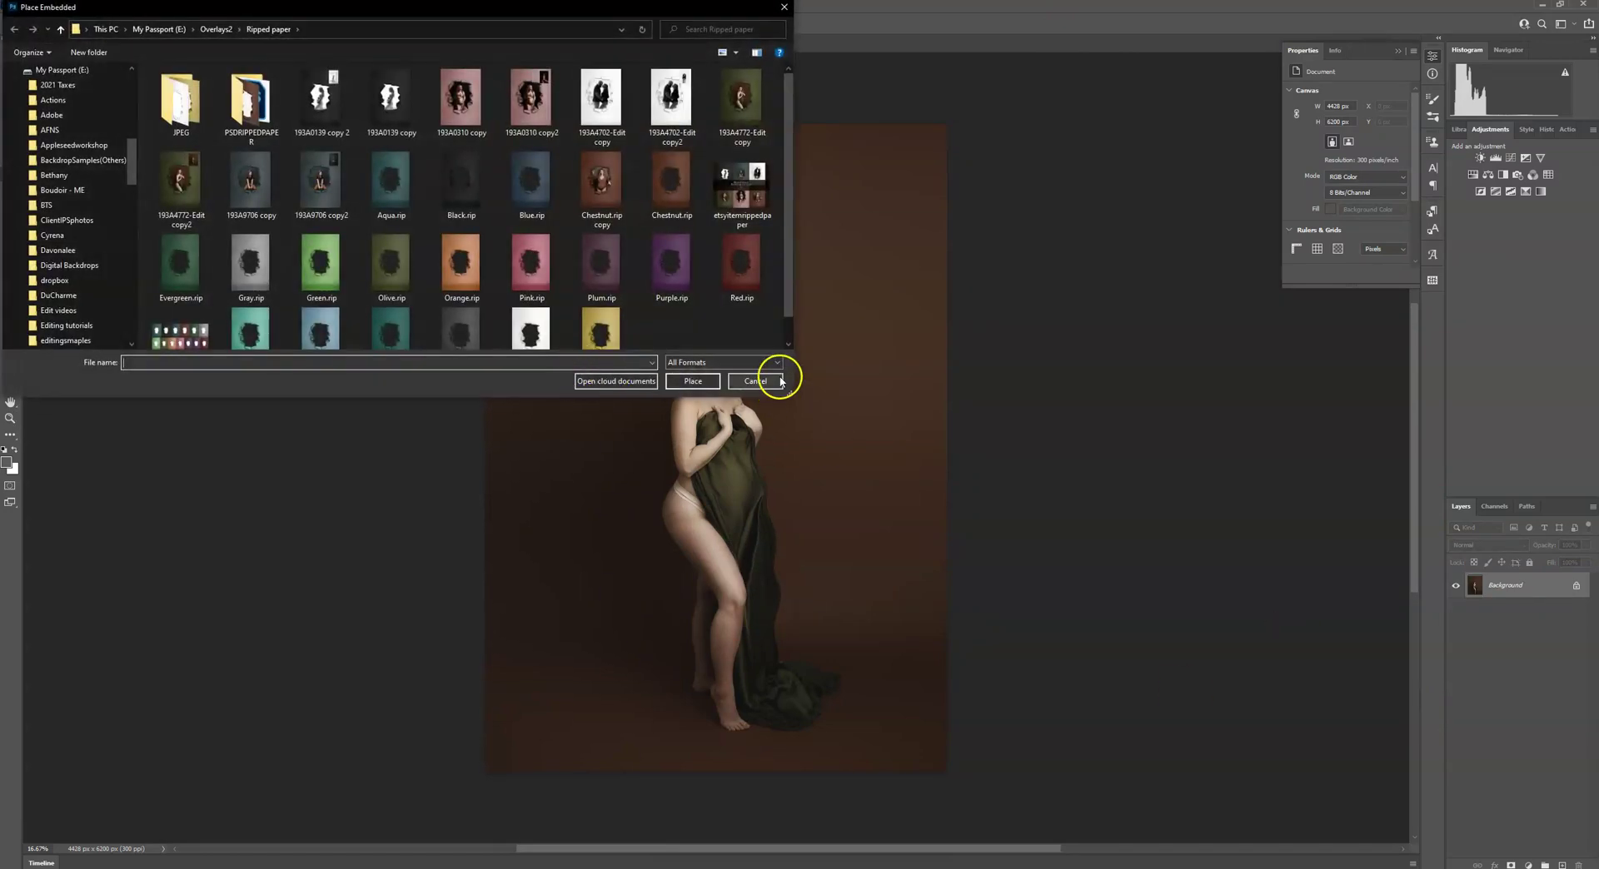
{"action": "double_click", "coordinate": [390, 265]}
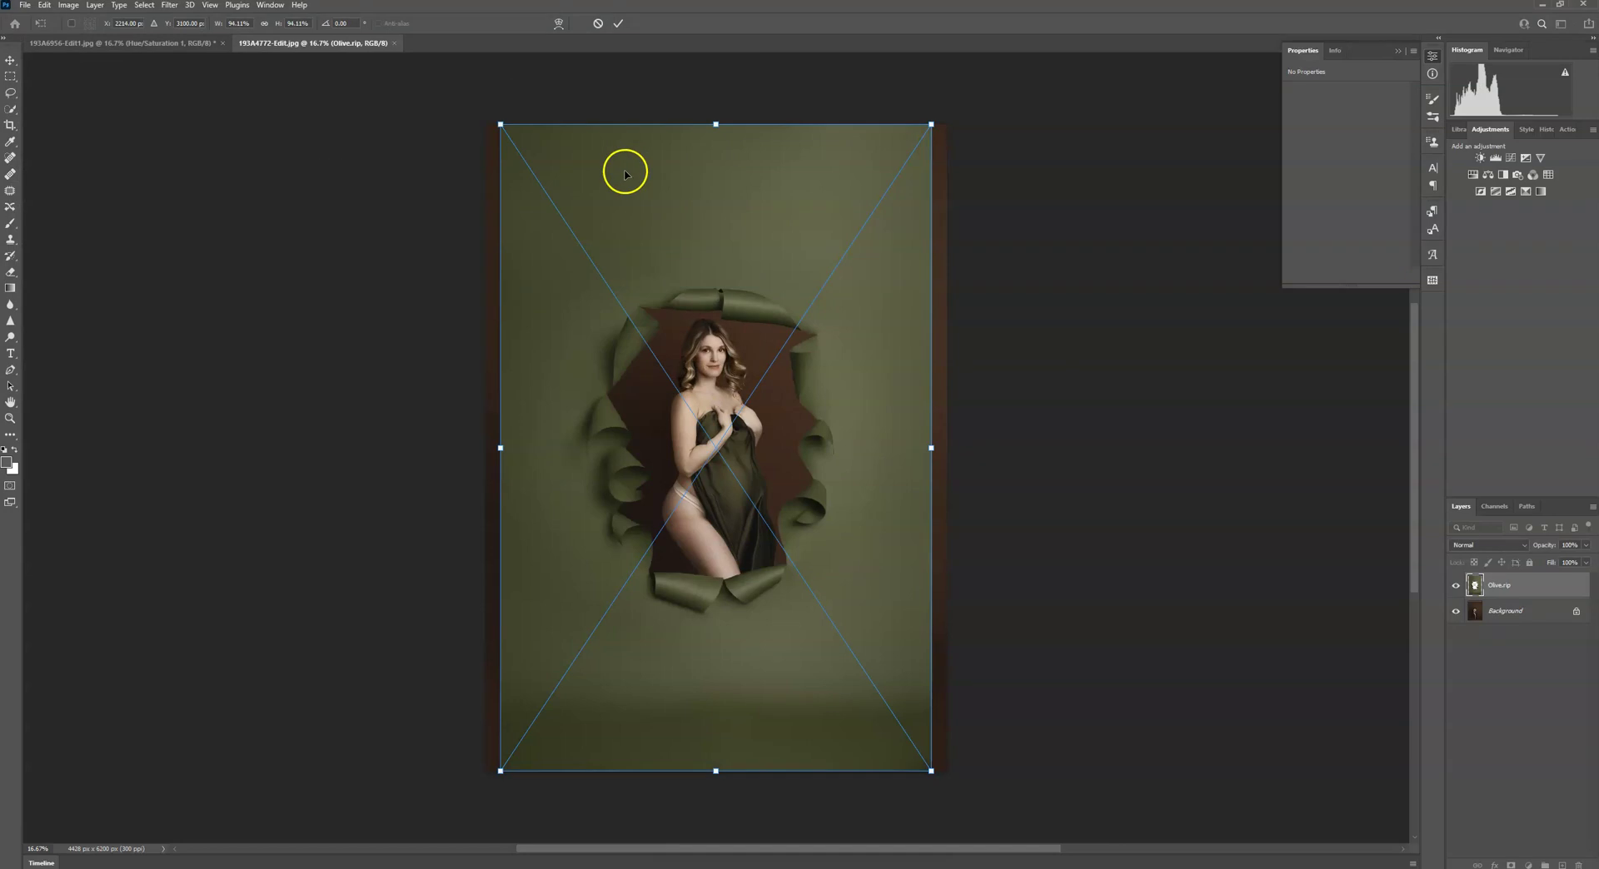
{"action": "left_click_drag", "start_coordinate": [930, 123], "coordinate": [954, 111]}
{"action": "left_click_drag", "start_coordinate": [503, 755], "coordinate": [488, 772]}
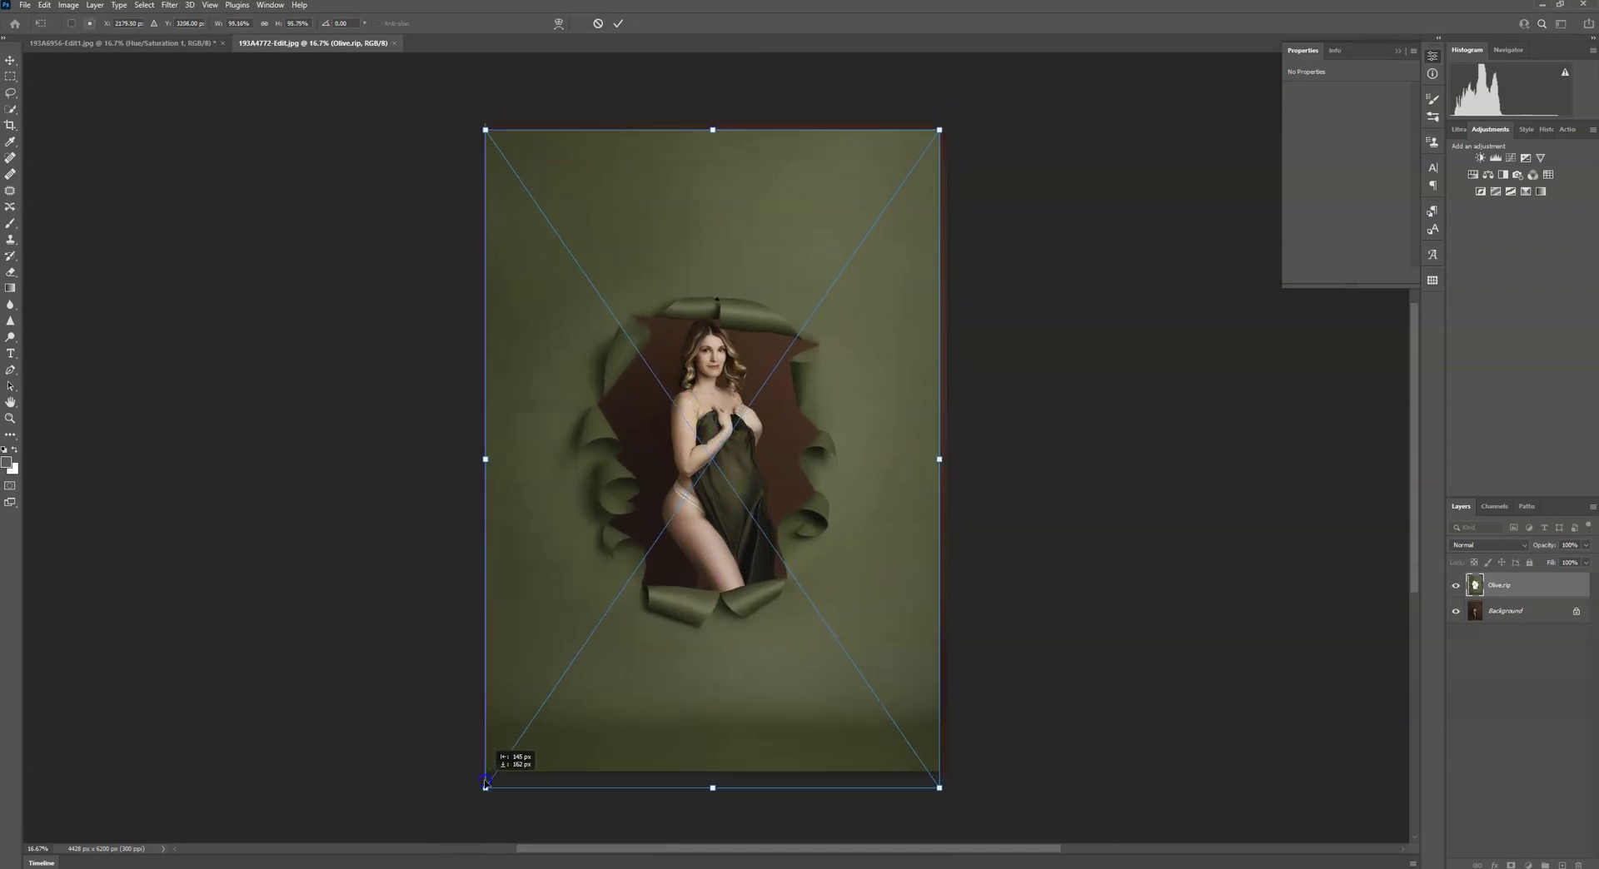
{"action": "left_click_drag", "start_coordinate": [955, 134], "coordinate": [962, 115]}
{"action": "left_click_drag", "start_coordinate": [485, 109], "coordinate": [481, 106]}
{"action": "left_click", "coordinate": [618, 23]}
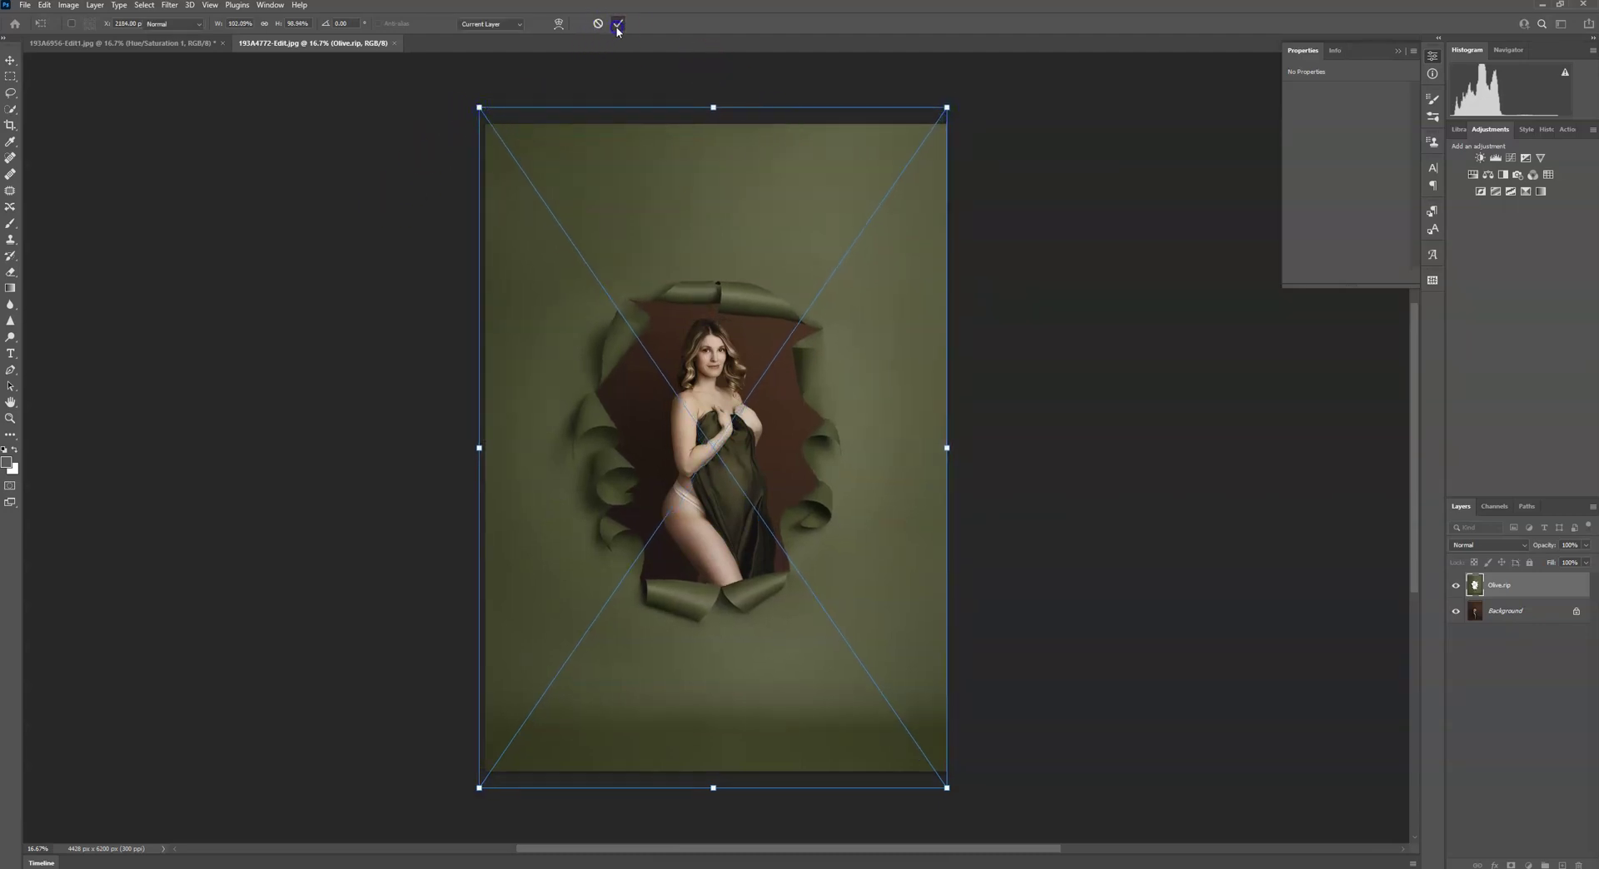
Add a Curves adjustment and pull the RGB curve down to darken the olive paper.
{"action": "key", "text": "j"}
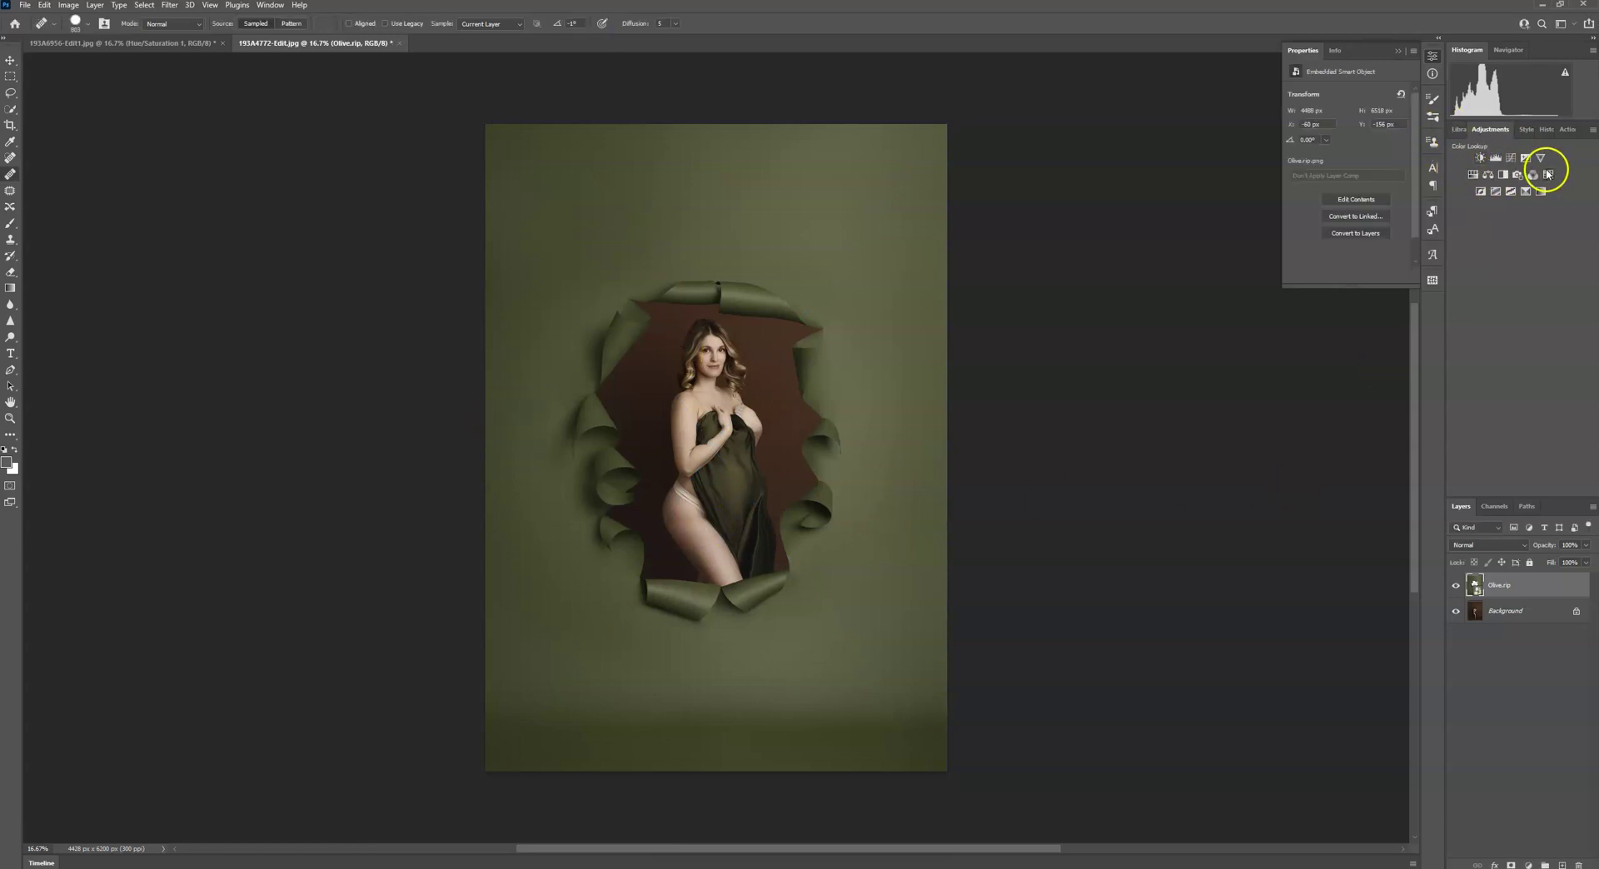
{"action": "left_click", "coordinate": [1515, 162]}
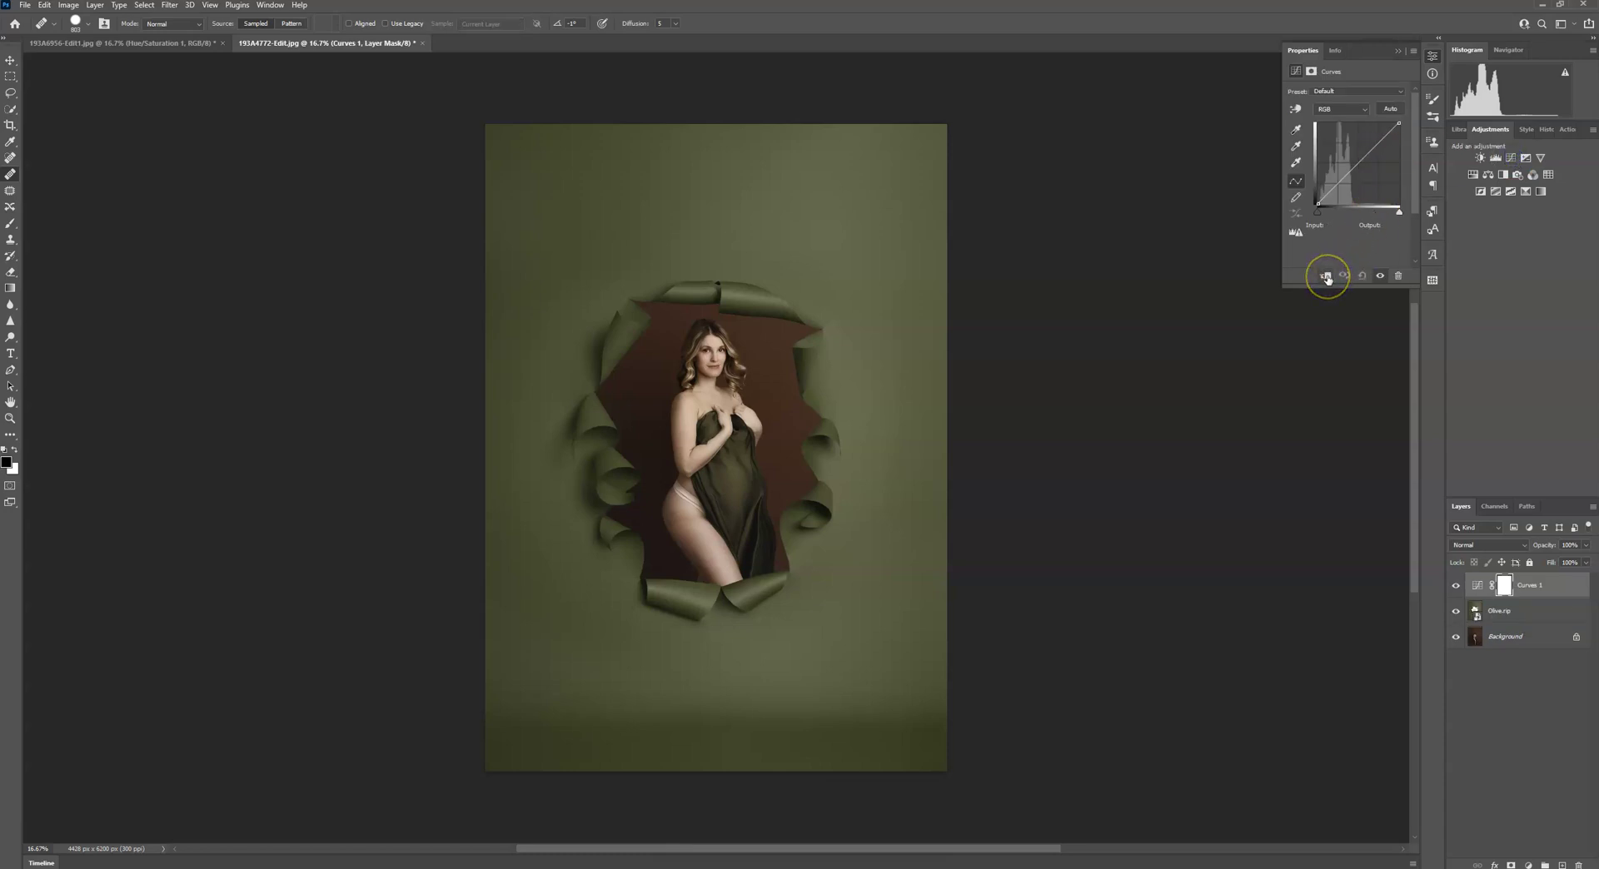
{"action": "left_click_drag", "start_coordinate": [1366, 156], "coordinate": [1370, 162]}
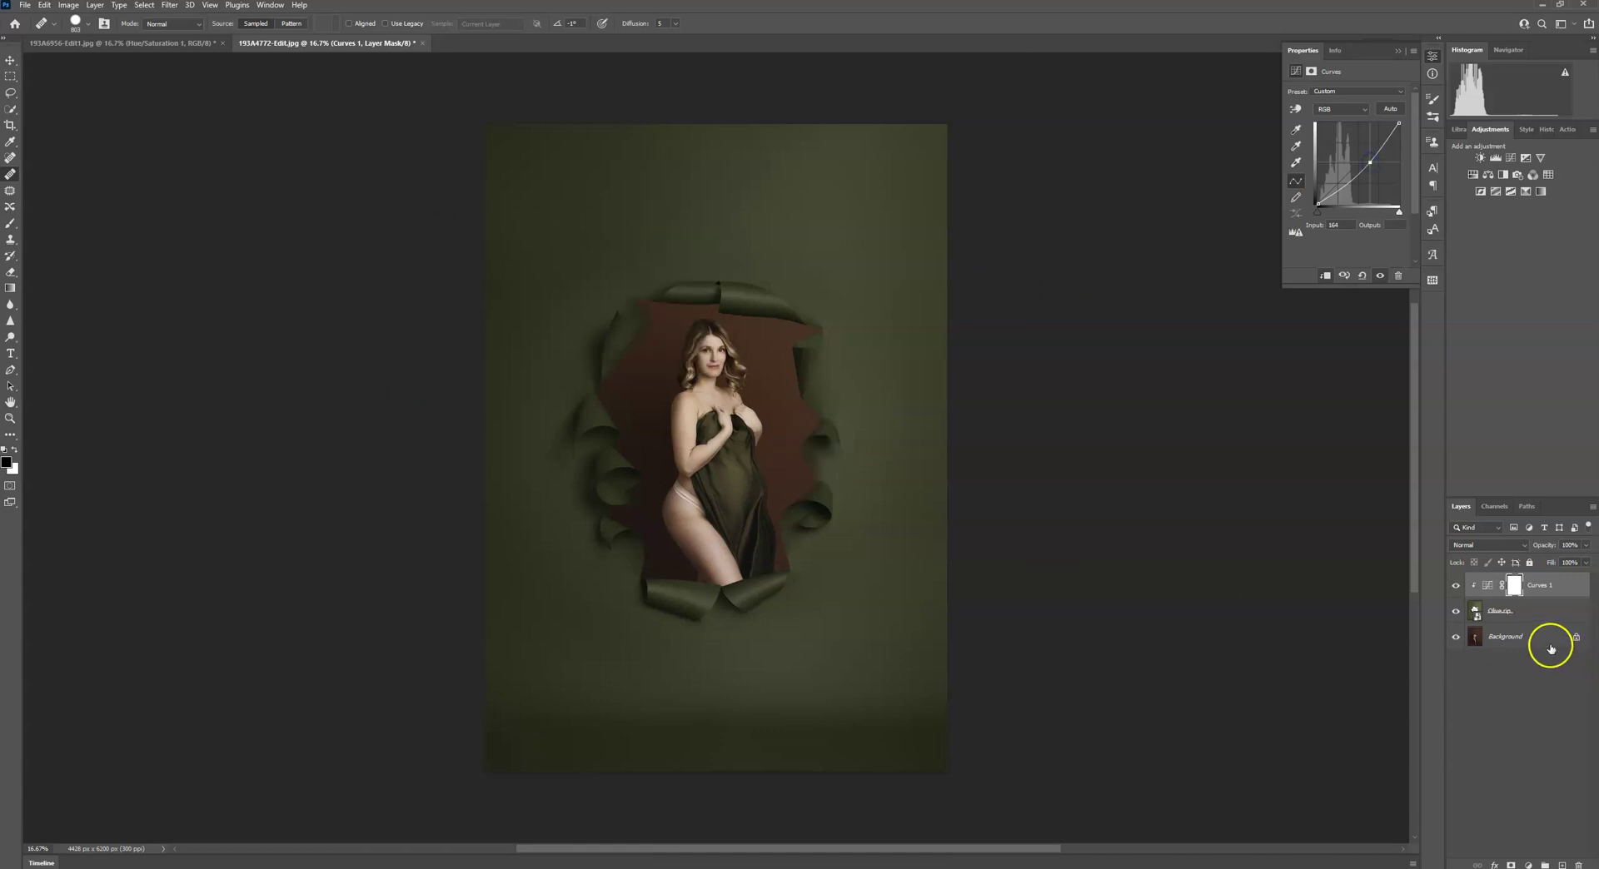
Merge the Olive.rip layer with its Curves adjustment into one Curves 1 layer.
{"action": "left_click", "coordinate": [1537, 615]}
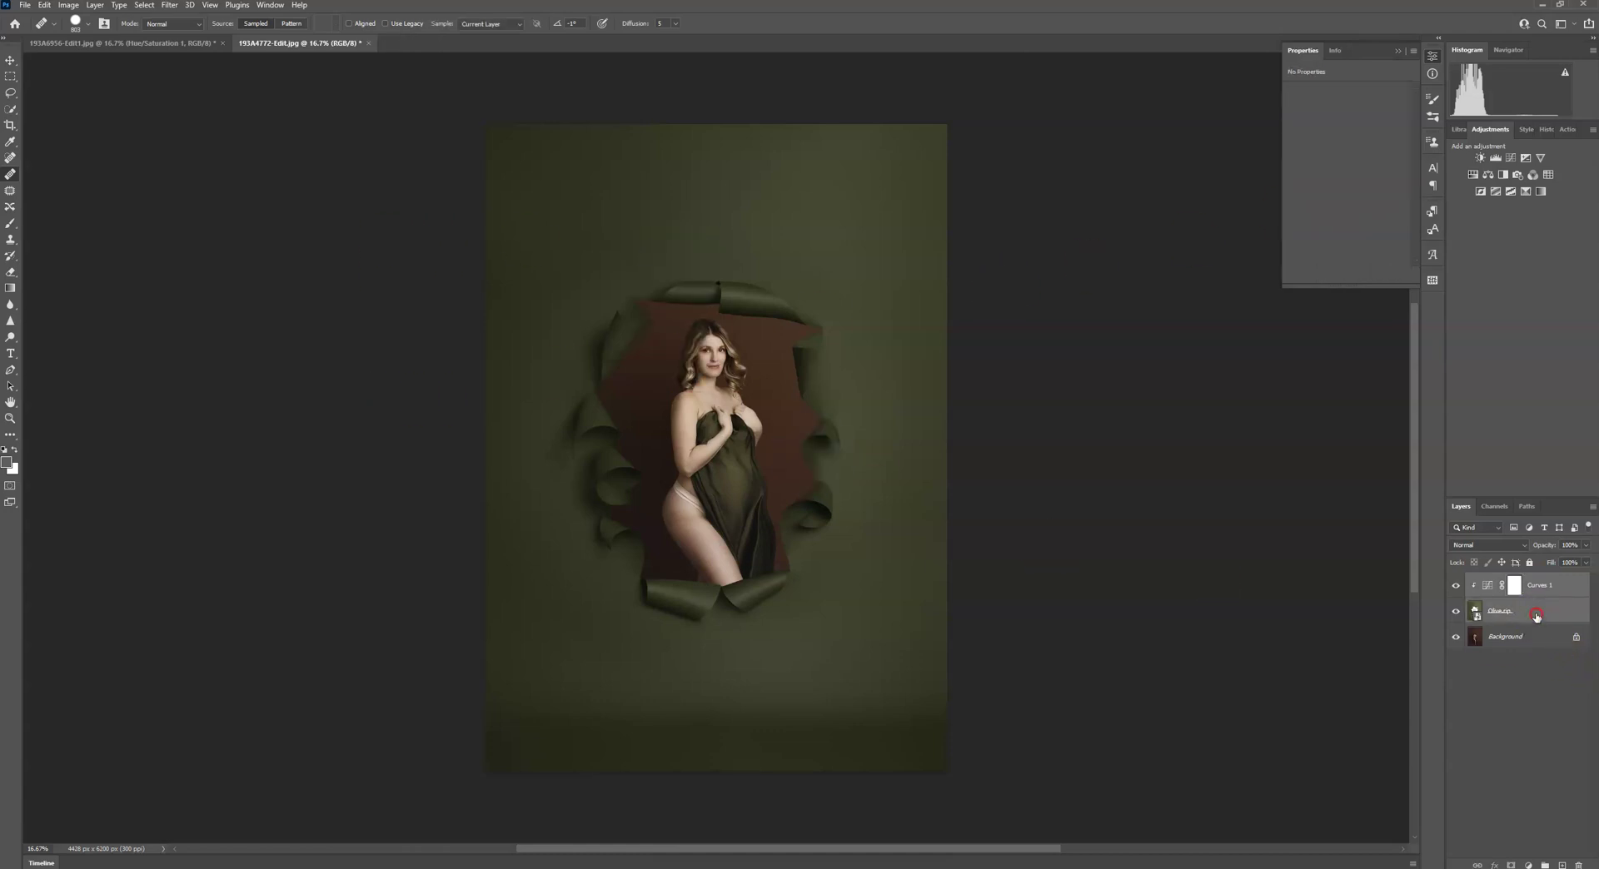
{"action": "right_click", "coordinate": [1536, 615]}
{"action": "left_click", "coordinate": [1490, 454]}
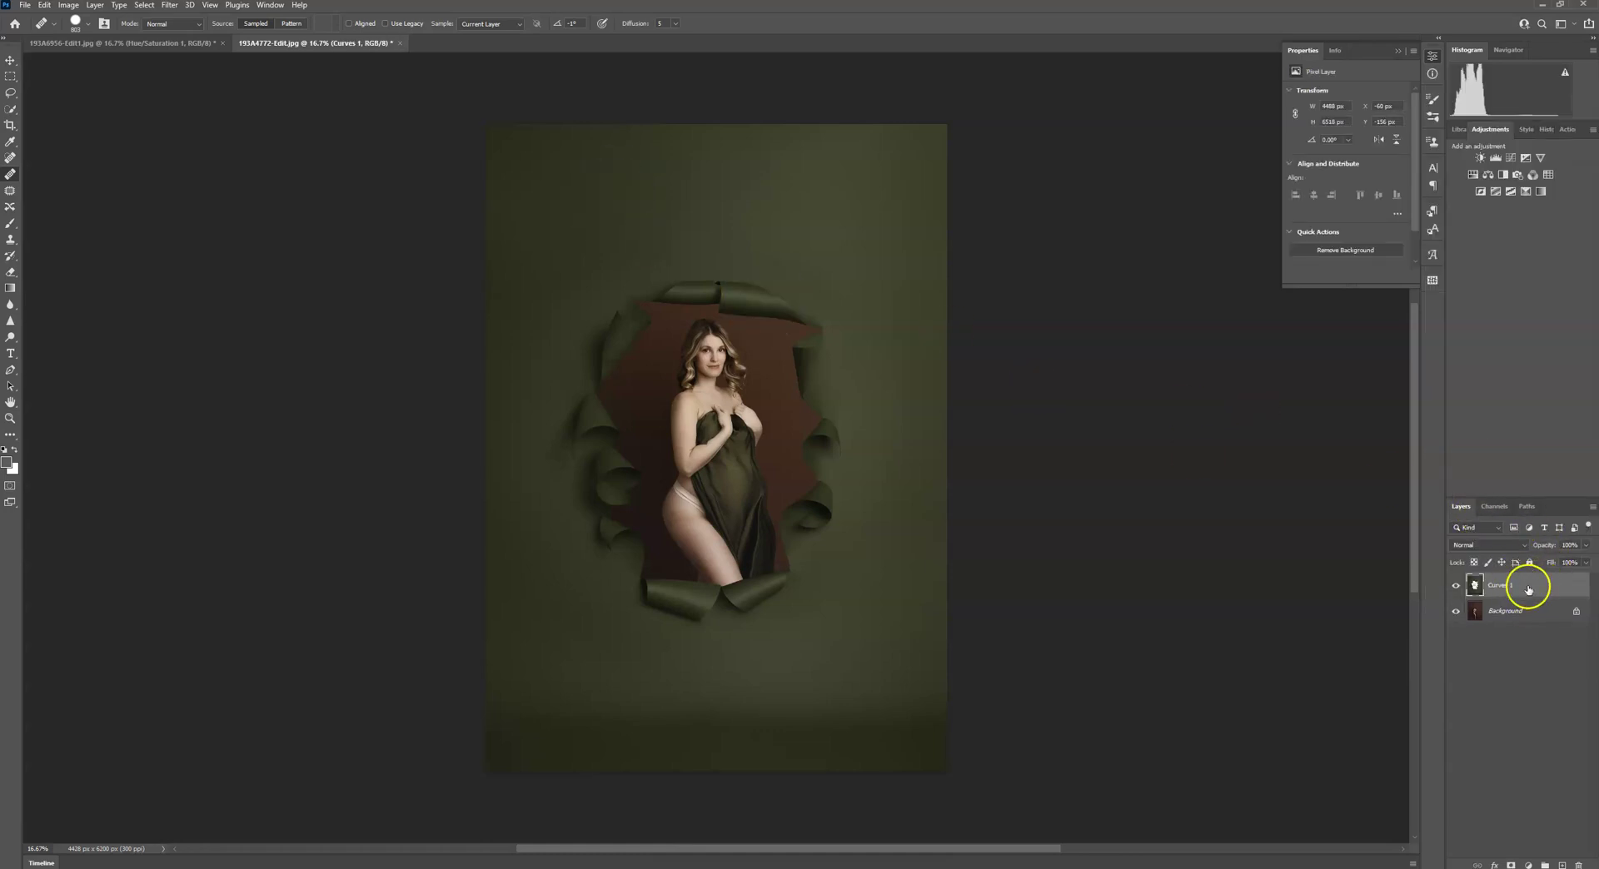
Apply Add Noise at about 1.53% Uniform to the paper, then toggle Curves 1 to compare.
{"action": "left_click", "coordinate": [172, 8]}
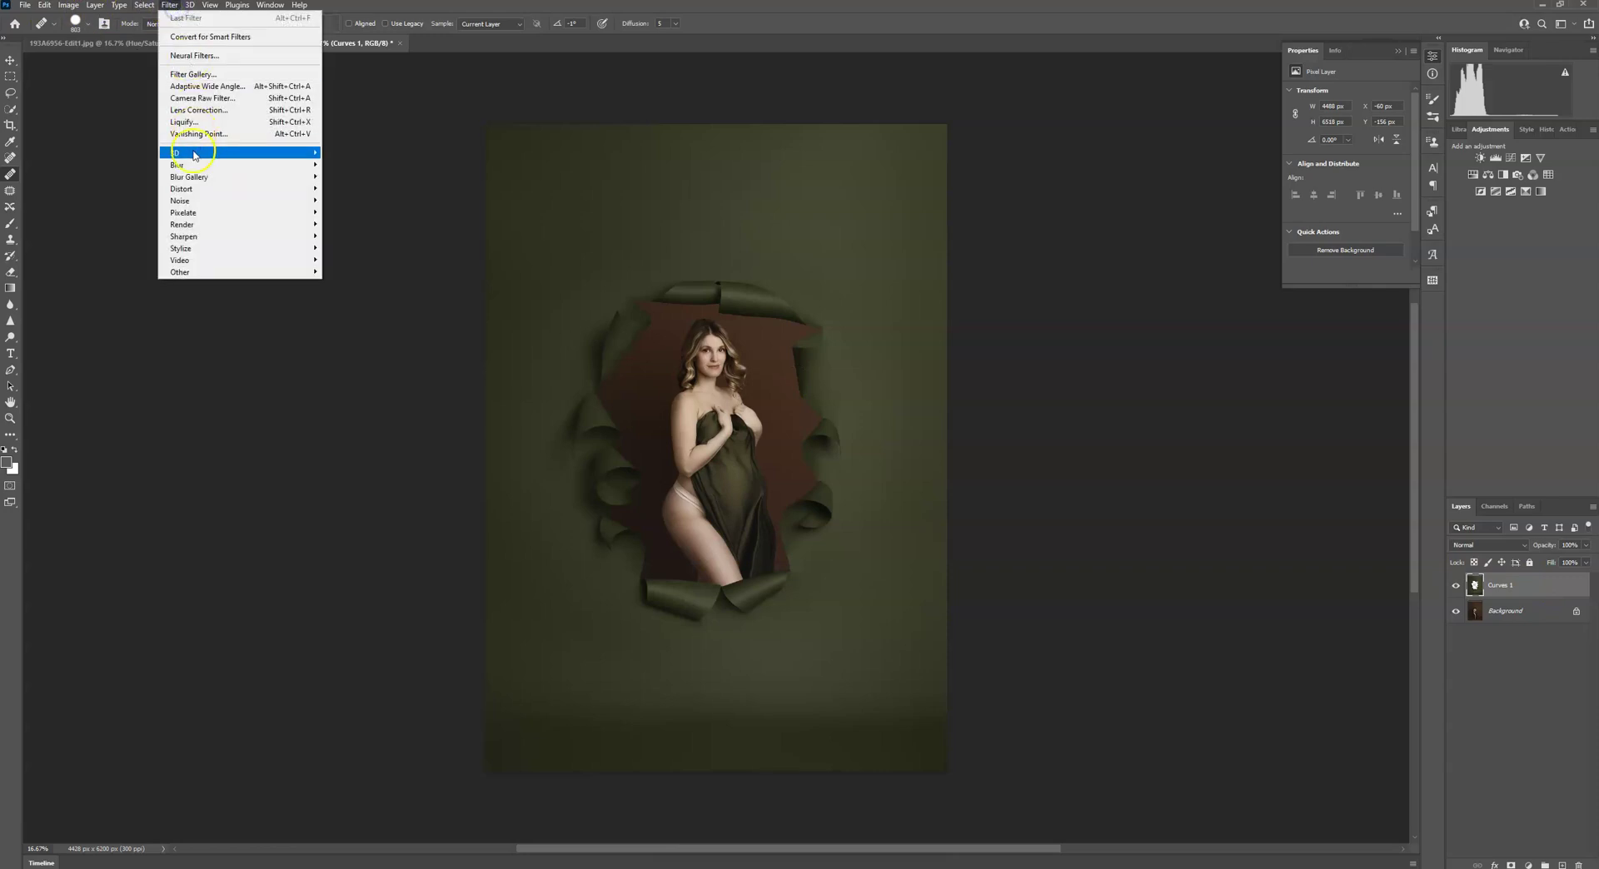
{"action": "mouse_move", "coordinate": [239, 205]}
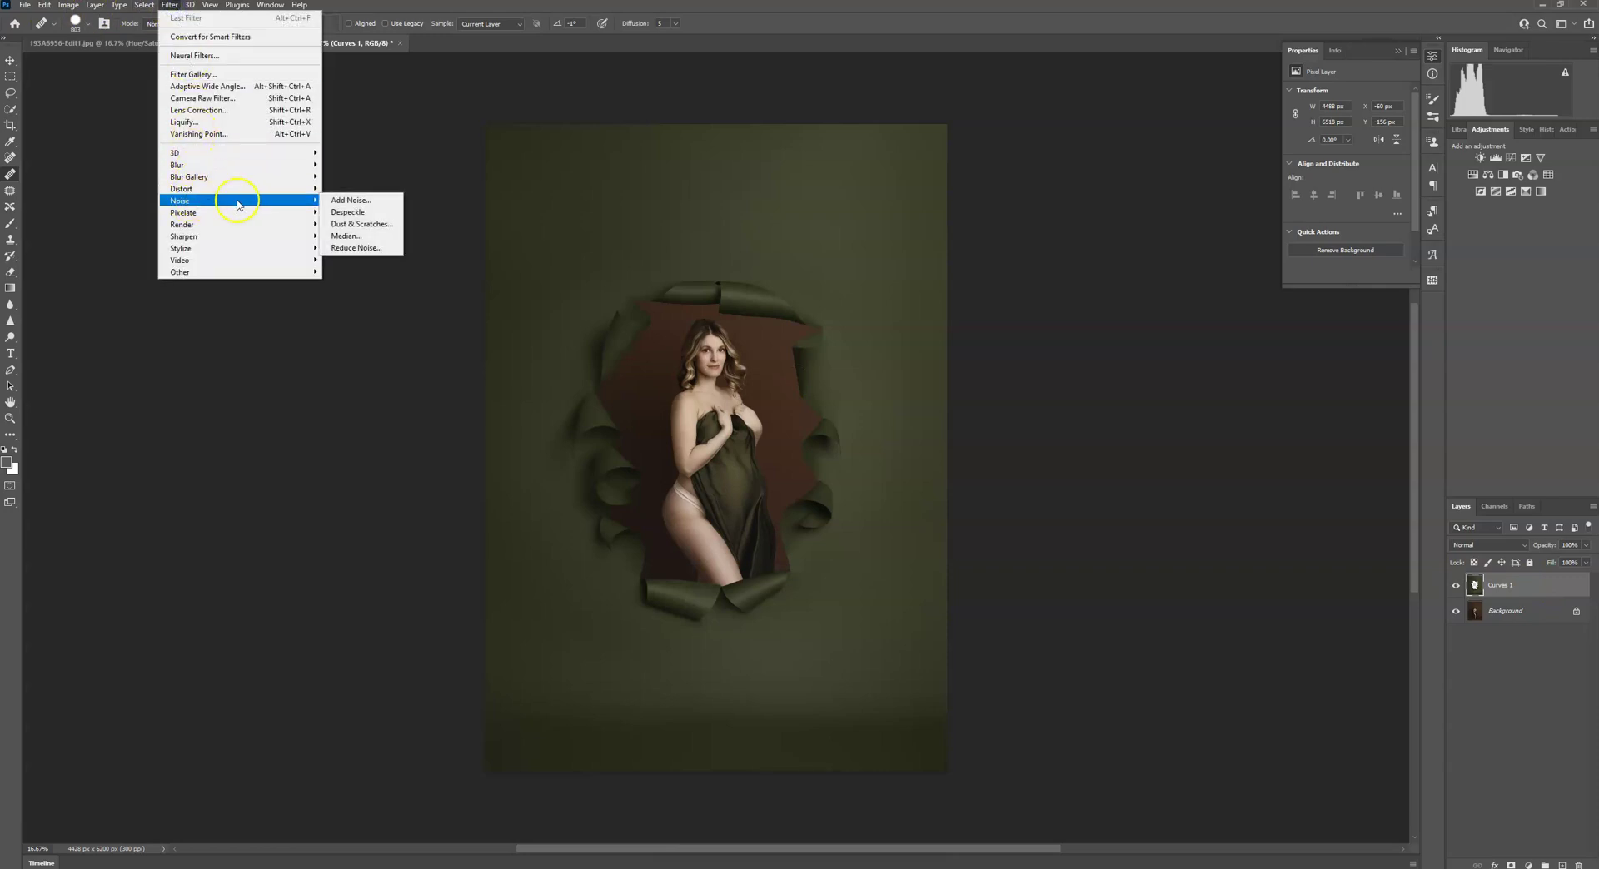
{"action": "left_click", "coordinate": [343, 205]}
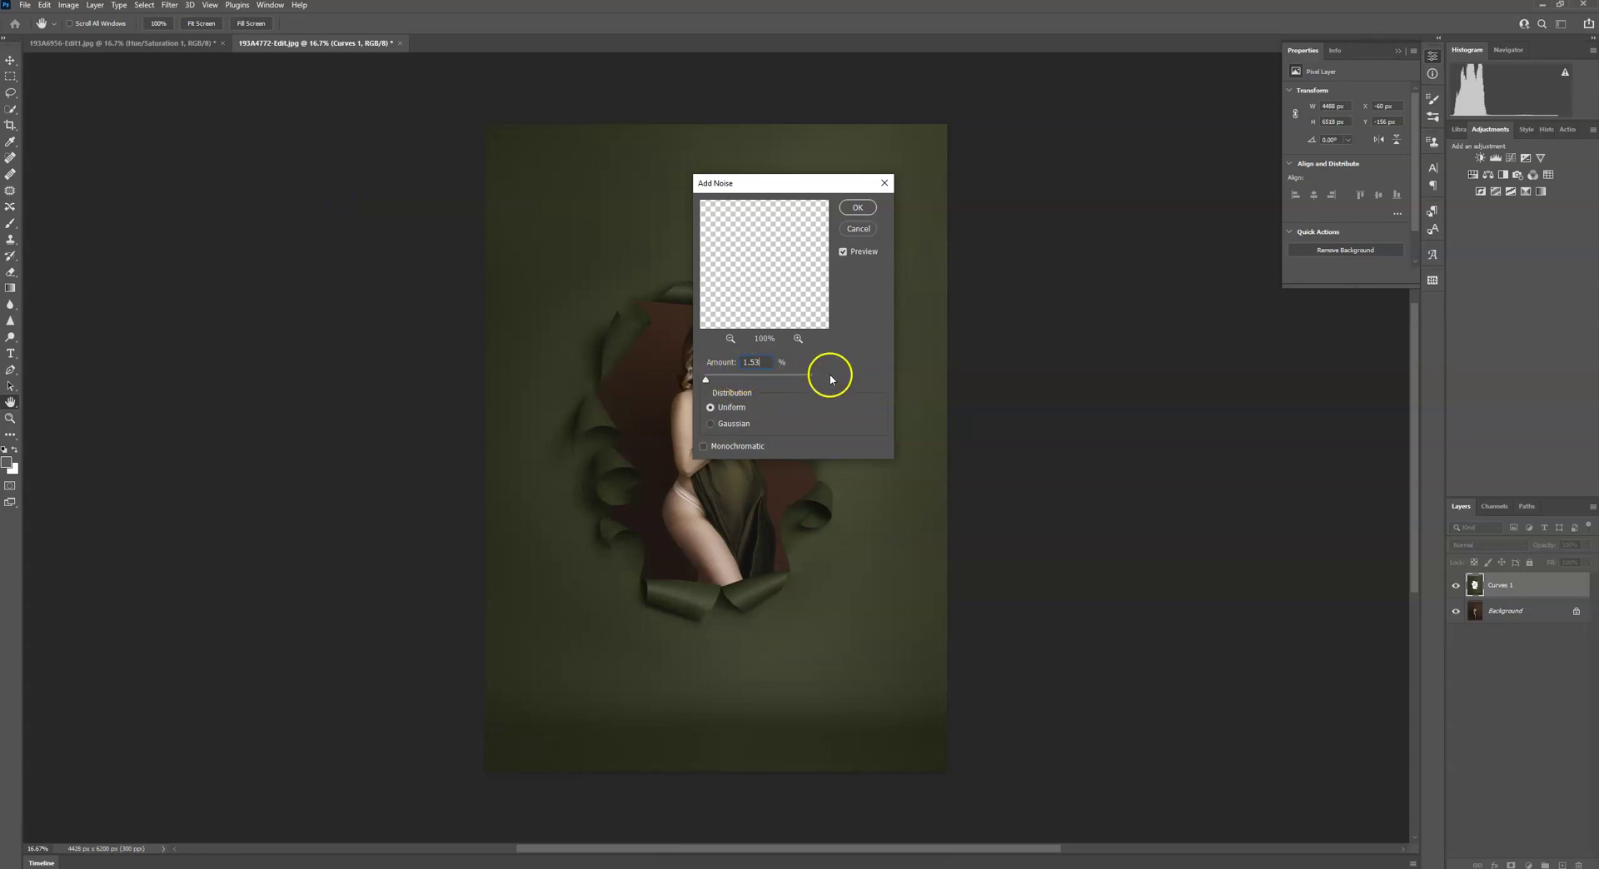
{"action": "left_click", "coordinate": [857, 207]}
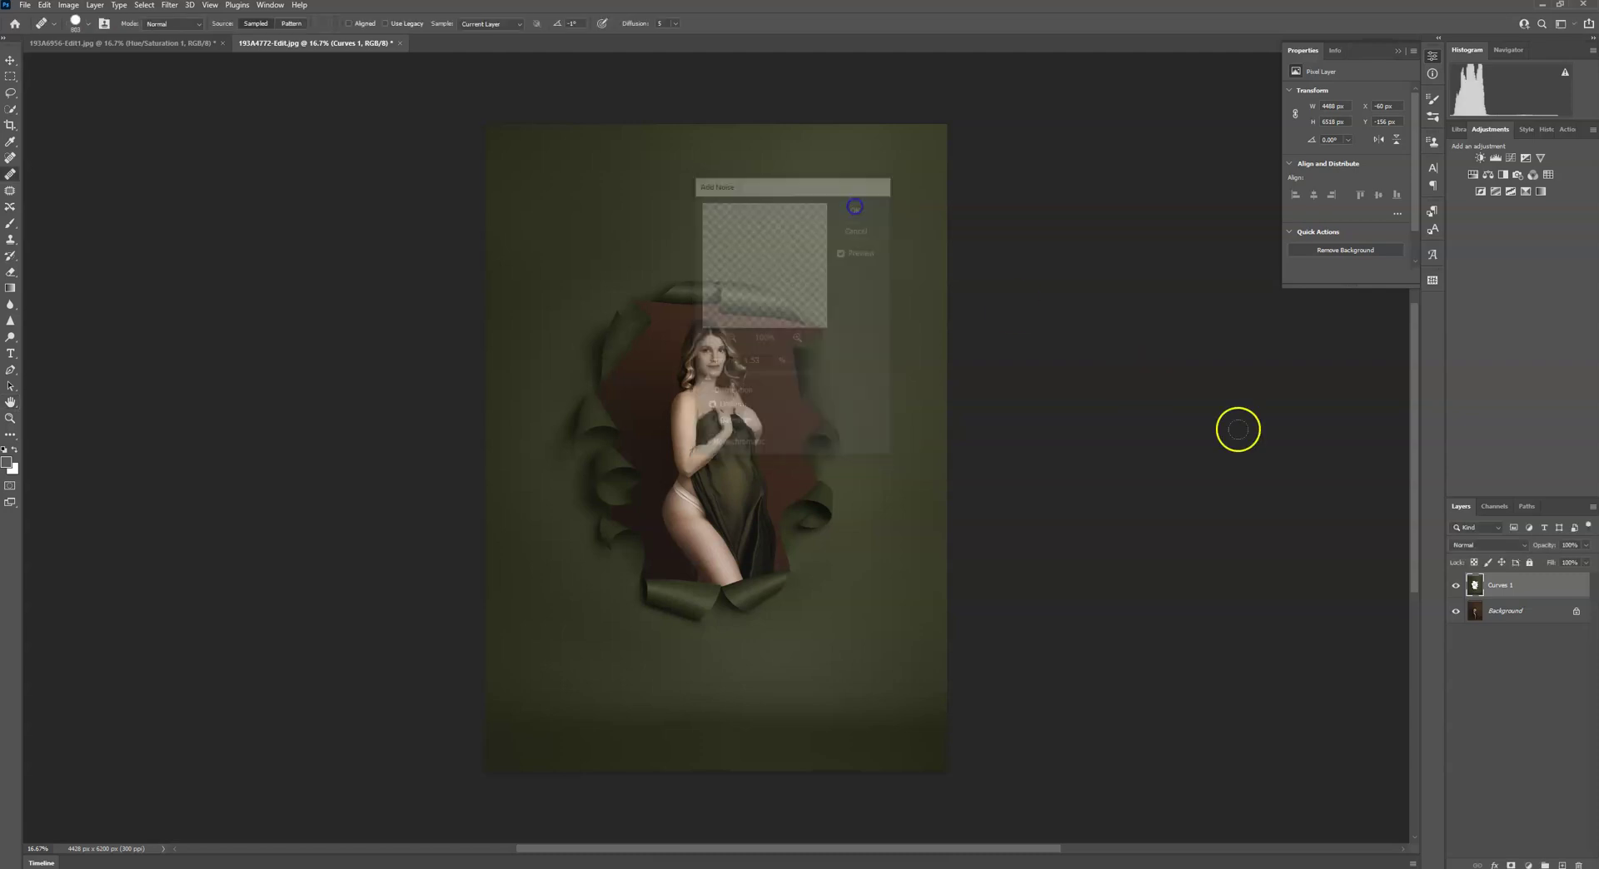
{"action": "left_click", "coordinate": [1456, 586]}
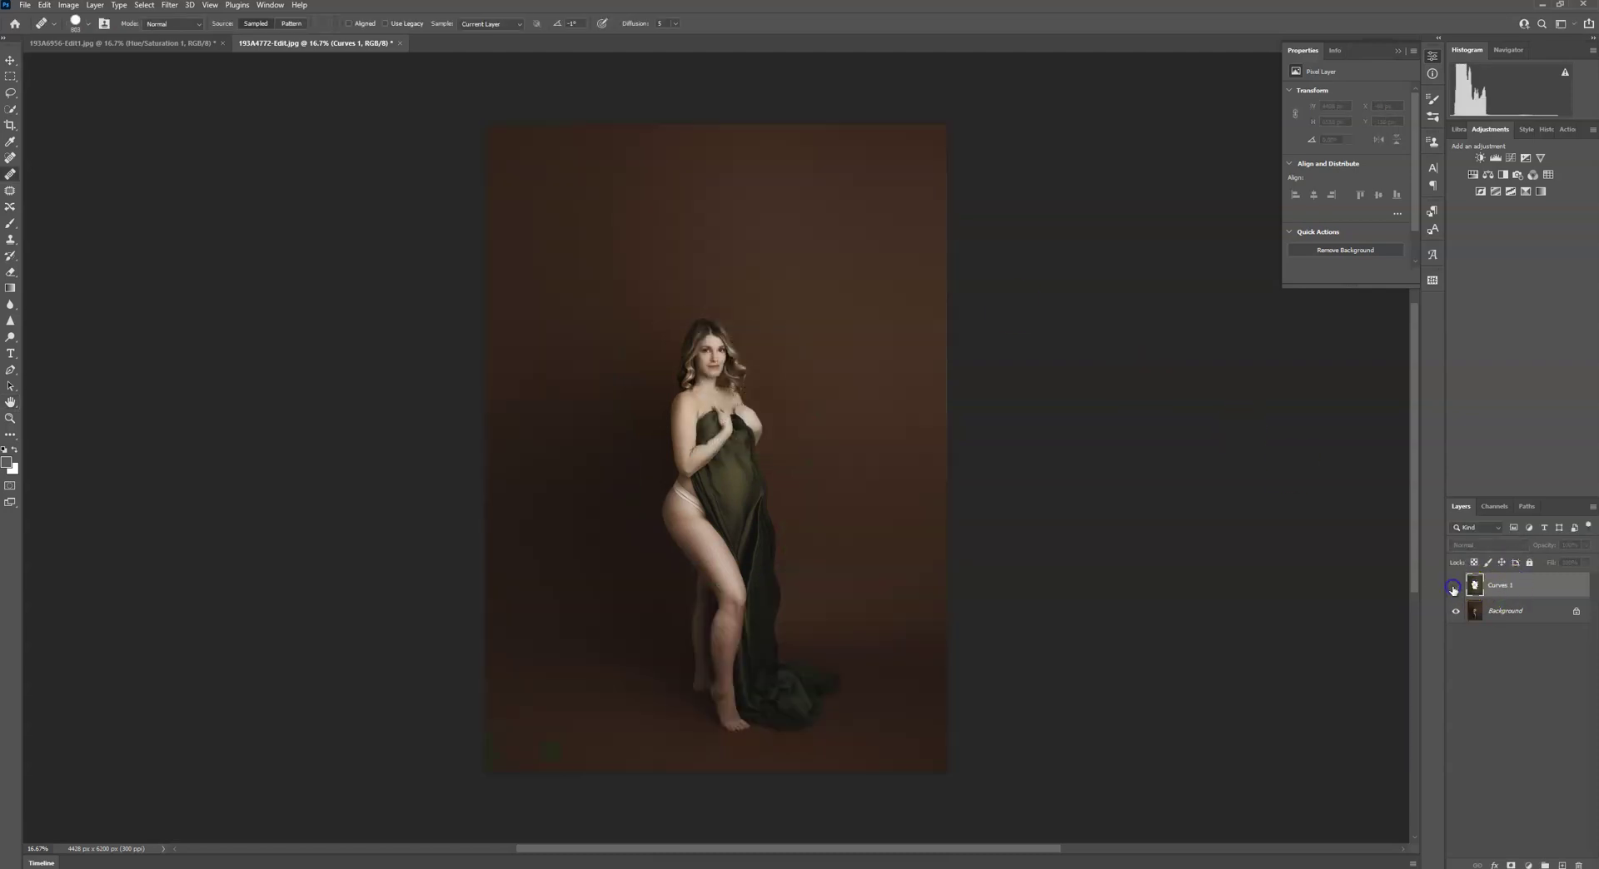
{"action": "left_click", "coordinate": [1455, 586]}
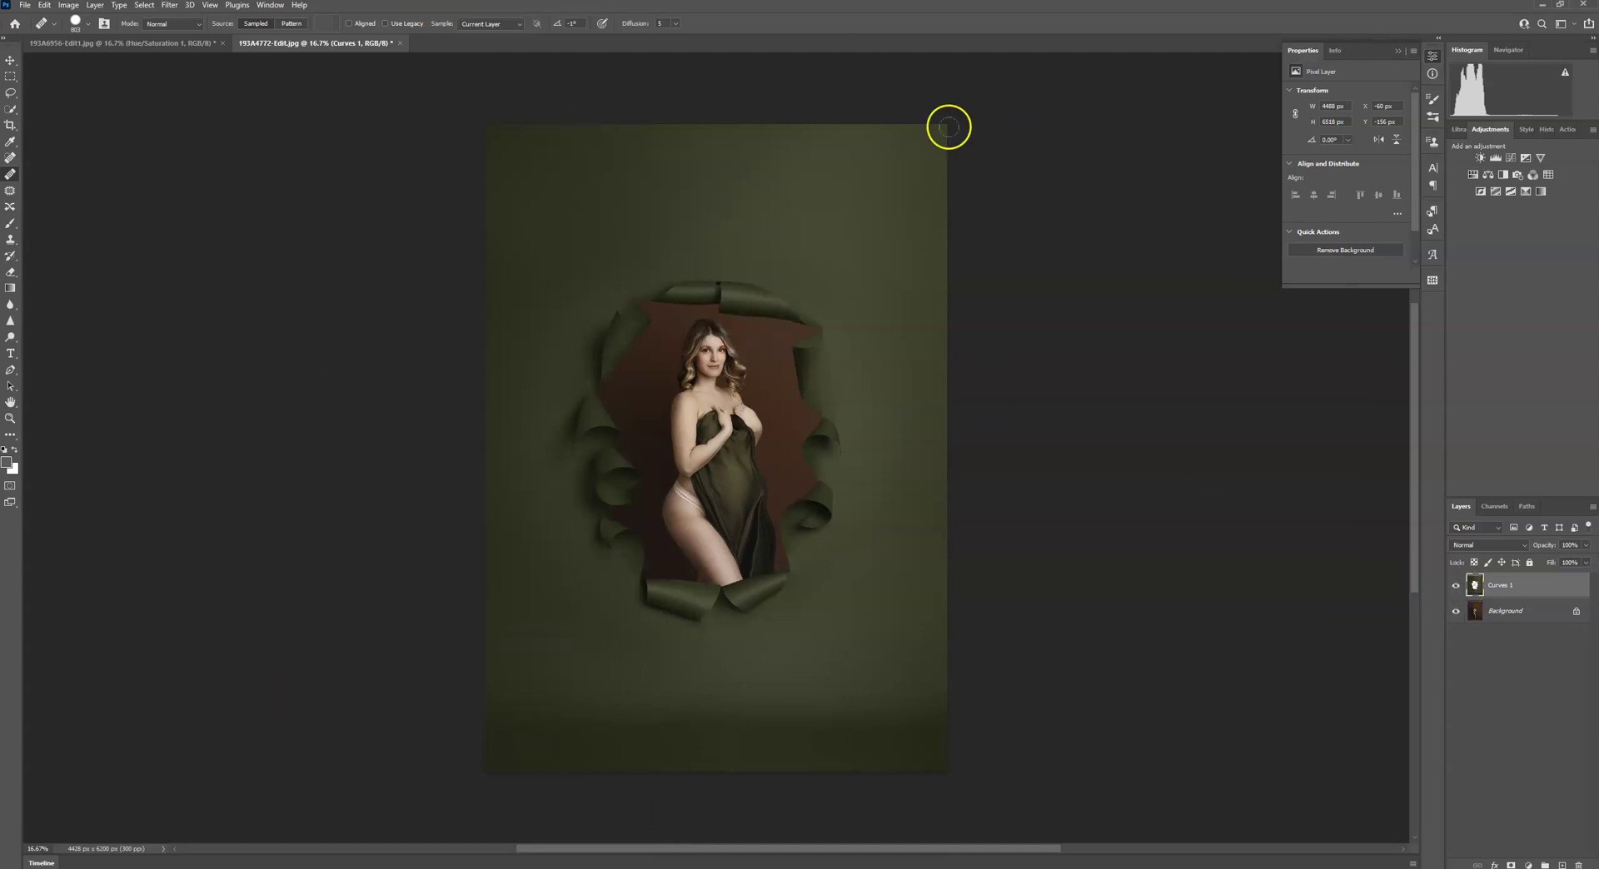
Dodge at Midtones with a 228 px brush along the left torn edge and bottom curl.
{"action": "left_click", "coordinate": [10, 337]}
{"action": "left_click", "coordinate": [76, 25]}
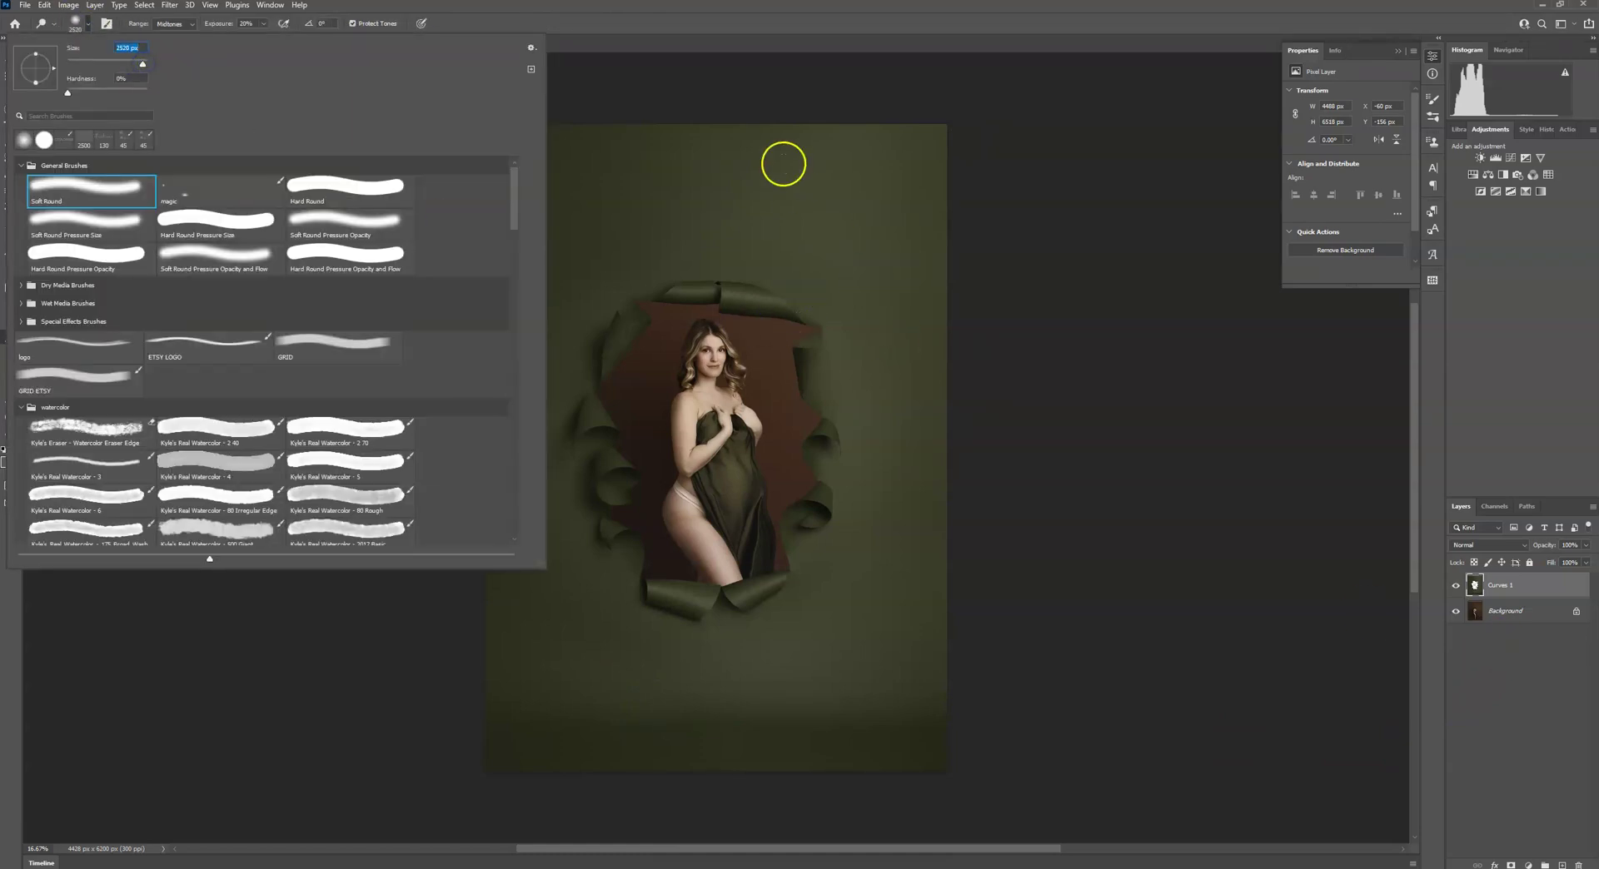
{"action": "left_click", "coordinate": [782, 164]}
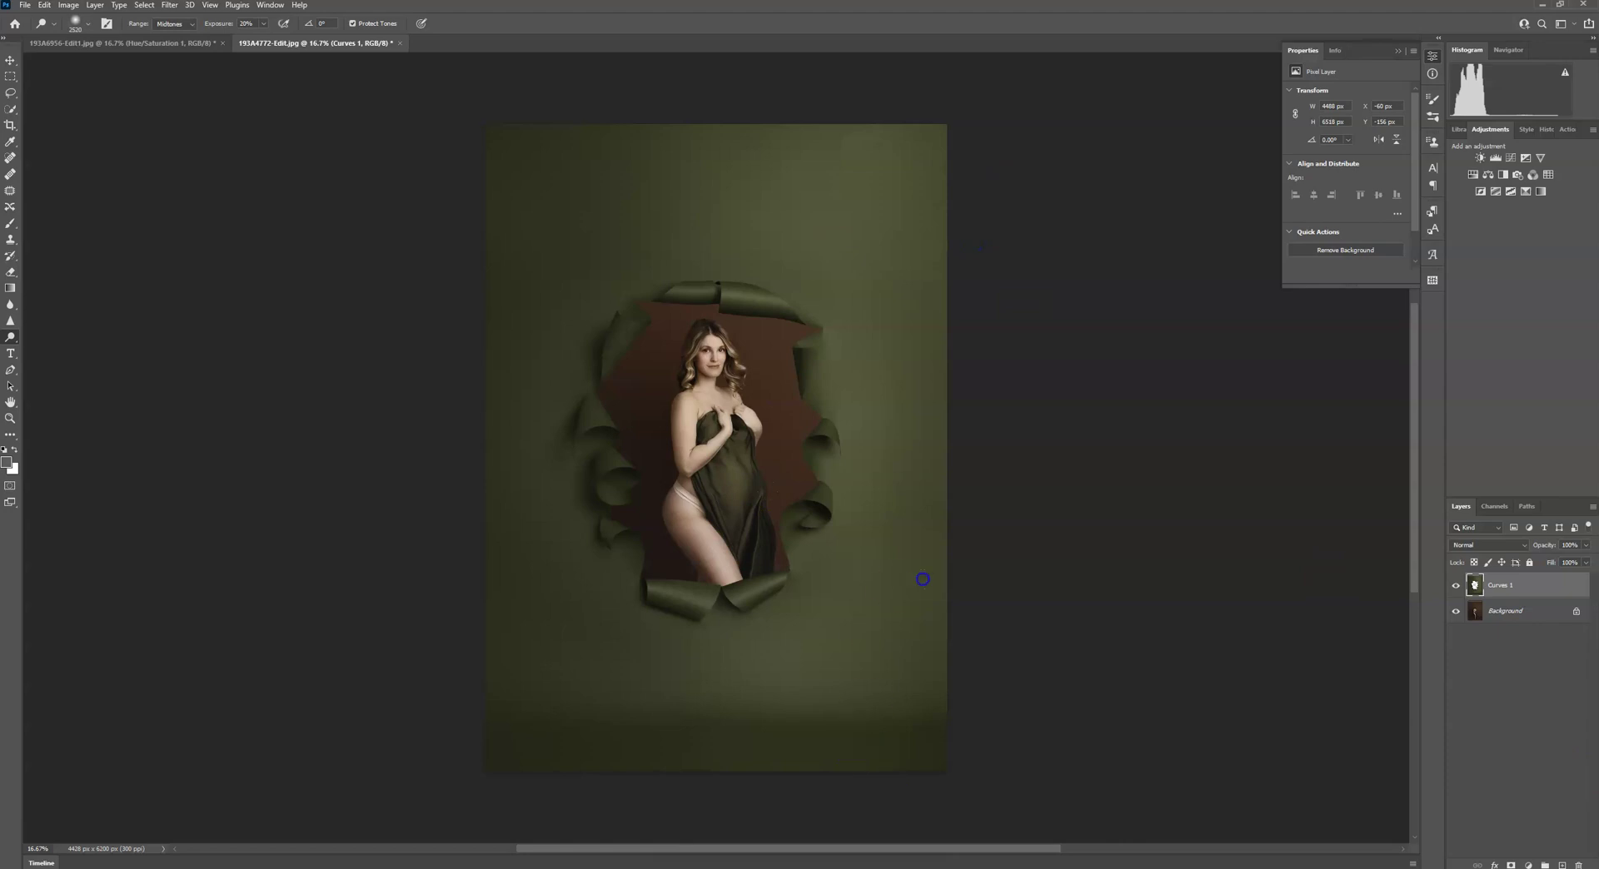
{"action": "left_click", "coordinate": [721, 250]}
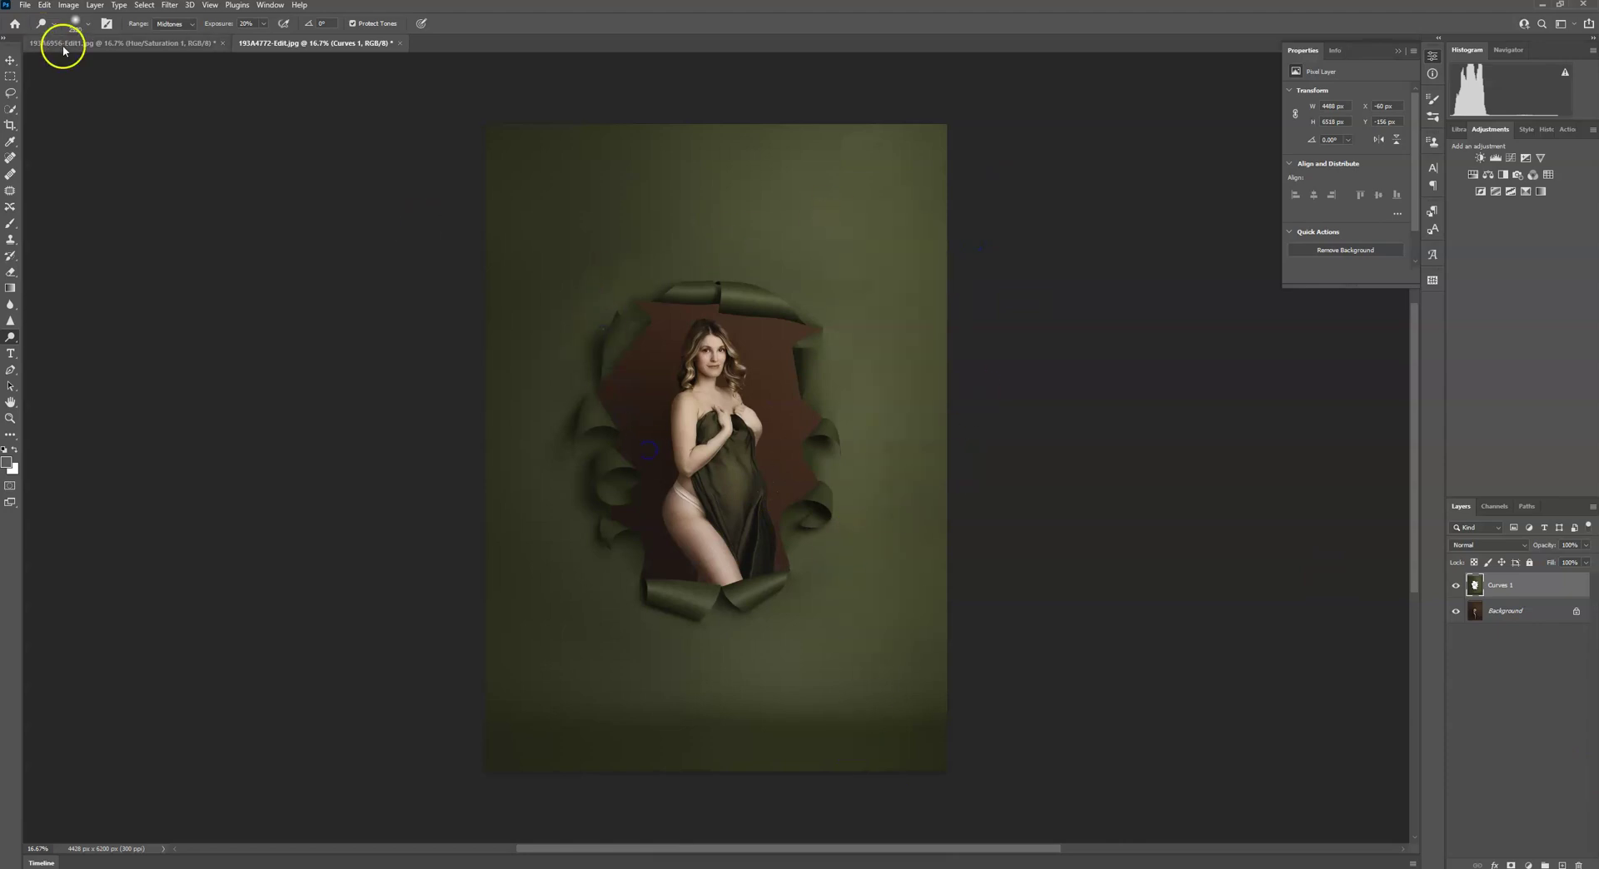
{"action": "left_click", "coordinate": [87, 23]}
{"action": "left_click_drag", "start_coordinate": [125, 60], "coordinate": [131, 67]}
{"action": "left_click", "coordinate": [624, 350]}
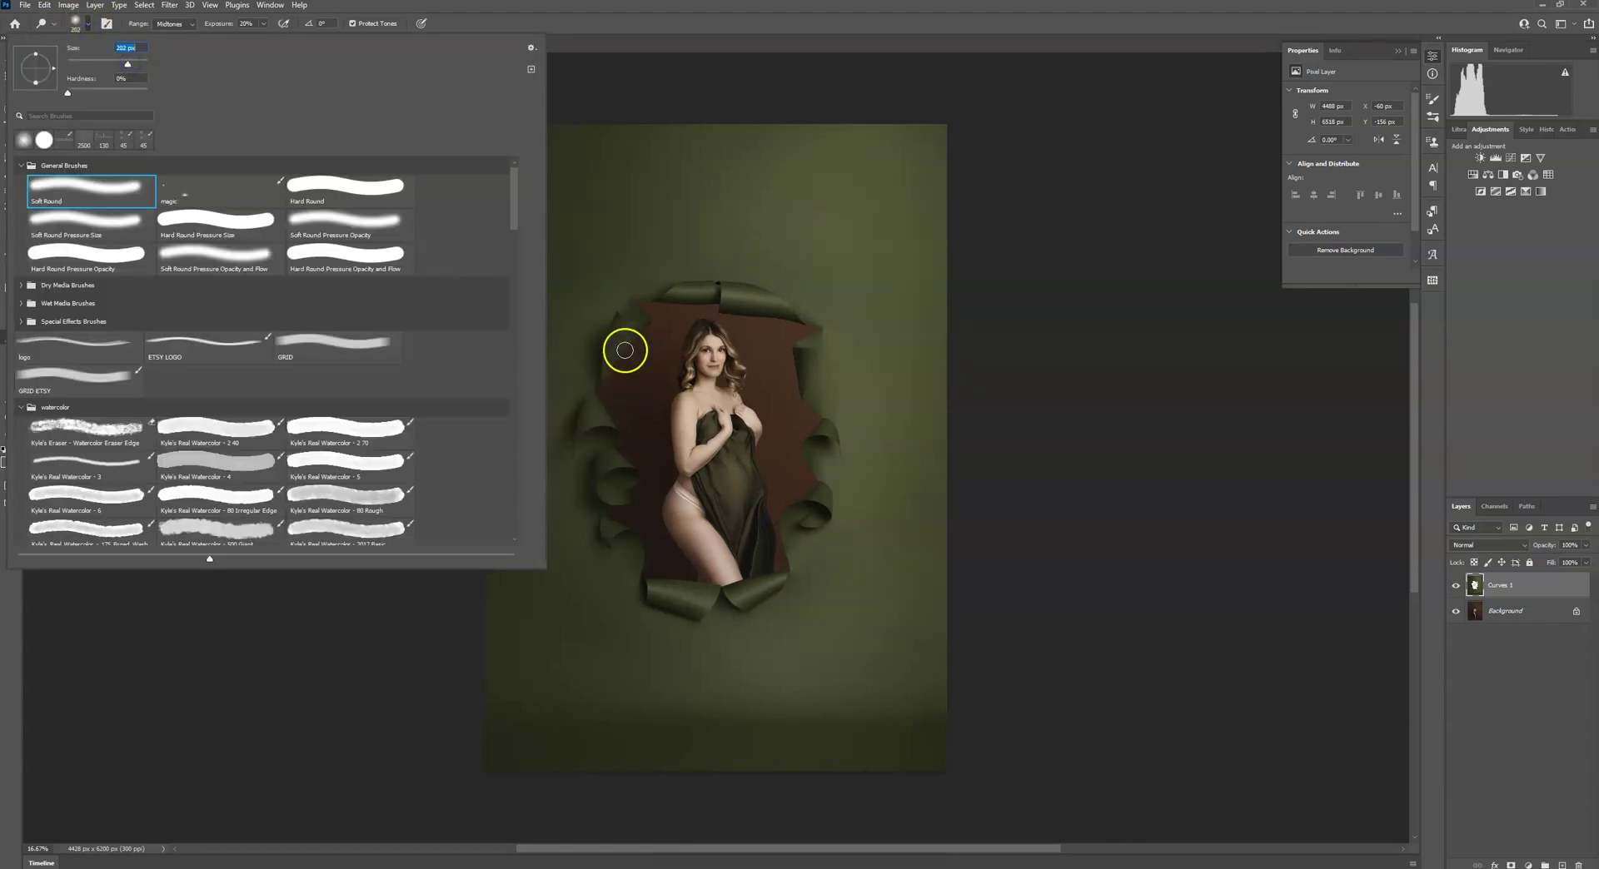
{"action": "mouse_move", "coordinate": [668, 289]}
{"action": "left_mouse_down"}
{"action": "mouse_move", "coordinate": [600, 418]}
{"action": "mouse_move", "coordinate": [621, 461]}
{"action": "left_mouse_up"}
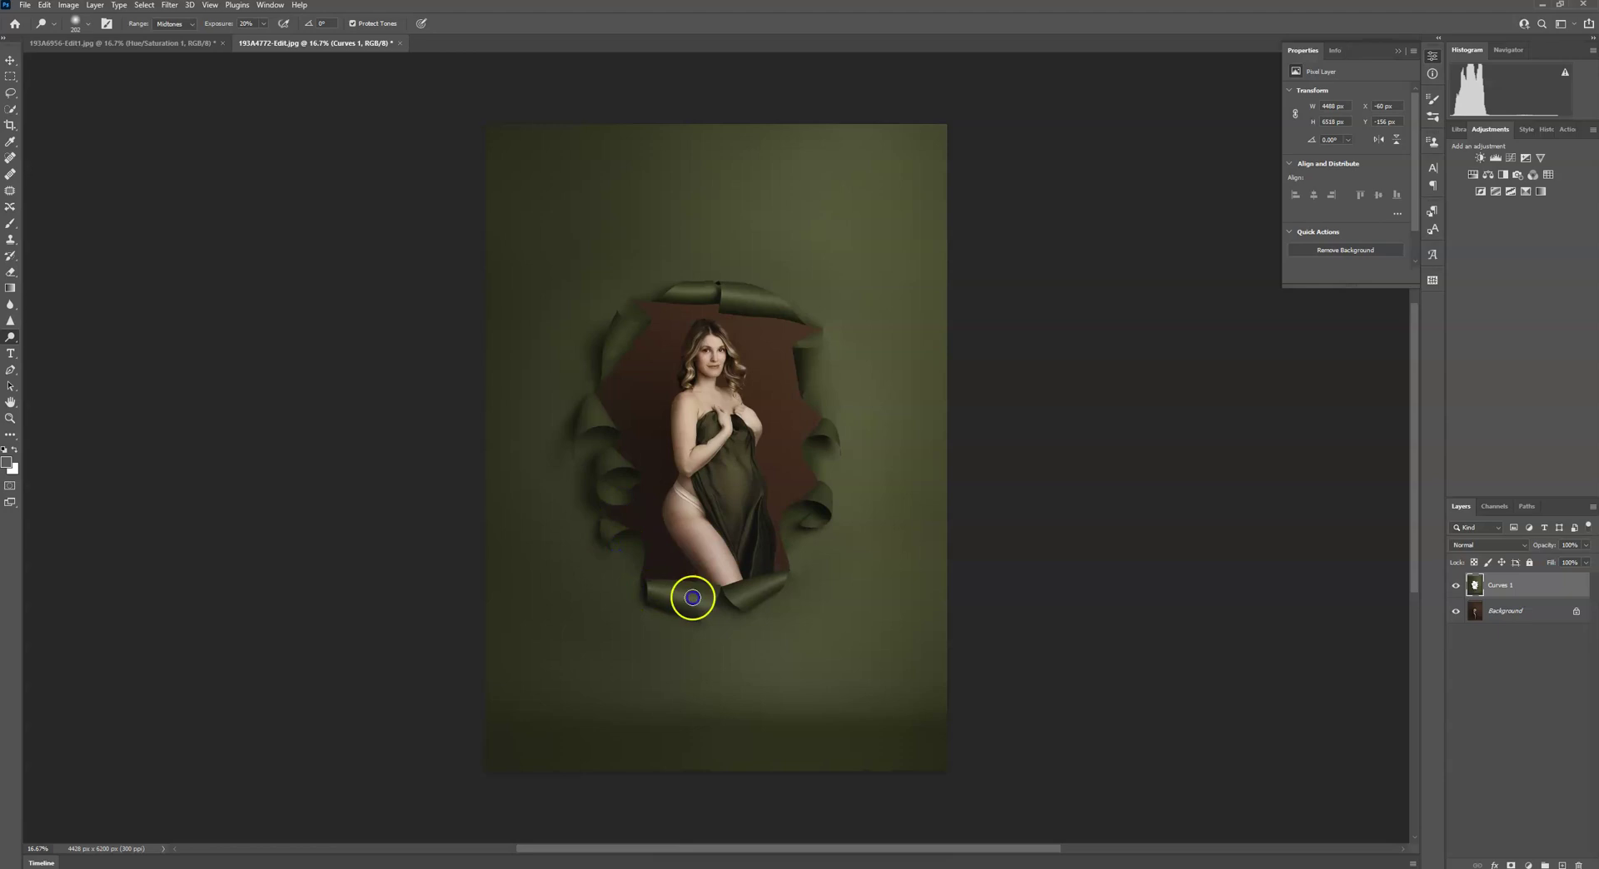
{"action": "left_click_drag", "start_coordinate": [692, 597], "coordinate": [746, 593]}
{"action": "left_click", "coordinate": [607, 422]}
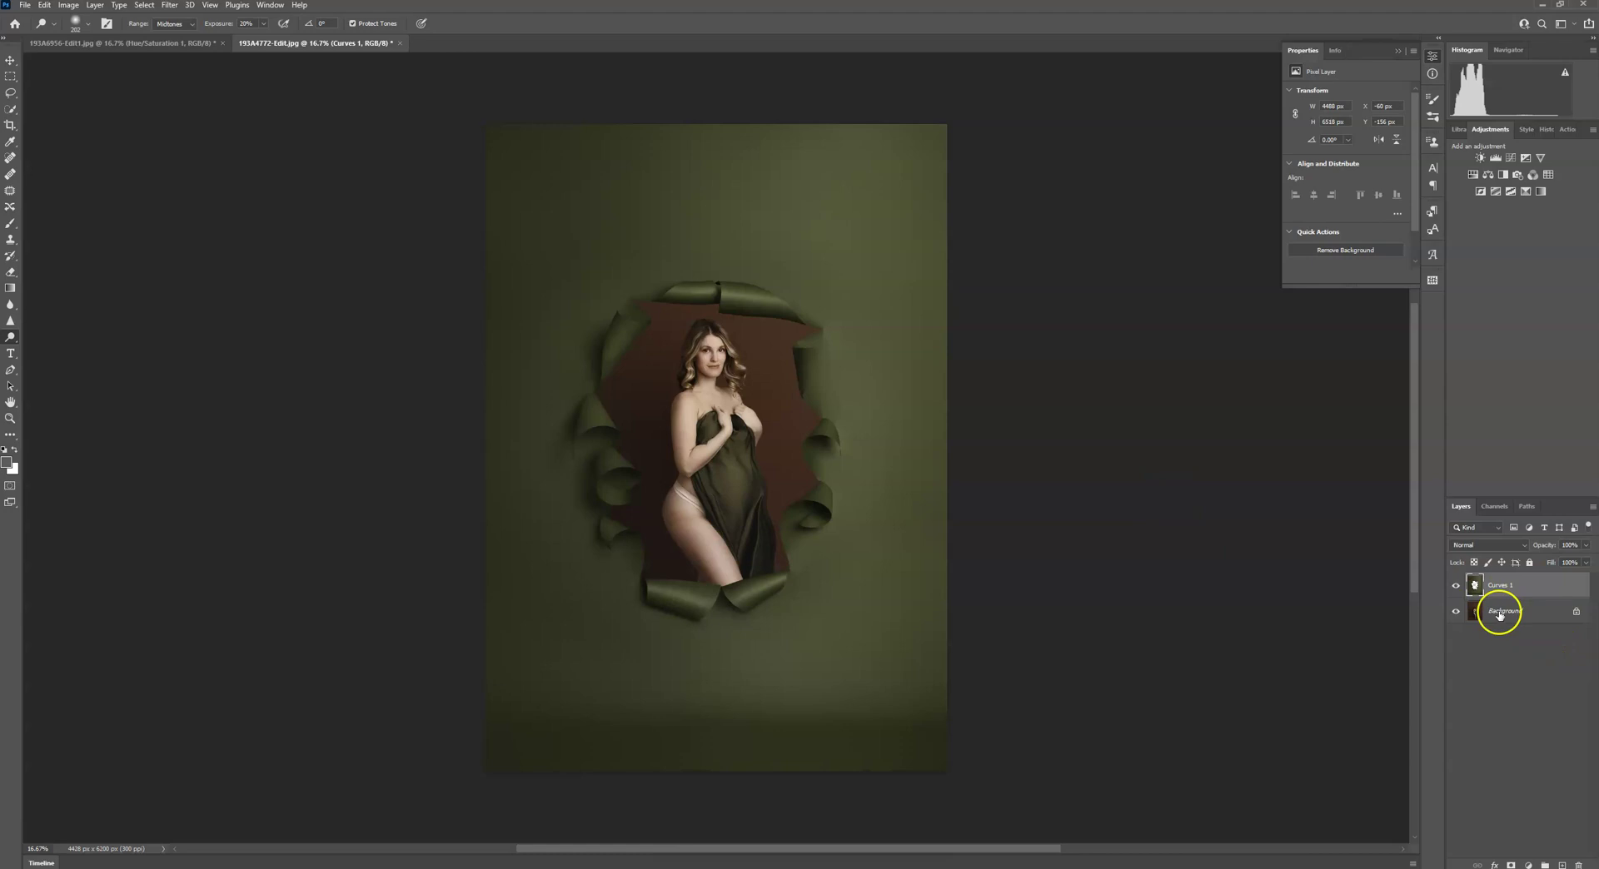
Place texpaint14 from MyTextures, rotated about 90° and stretched over the entire canvas.
{"action": "left_click", "coordinate": [25, 5]}
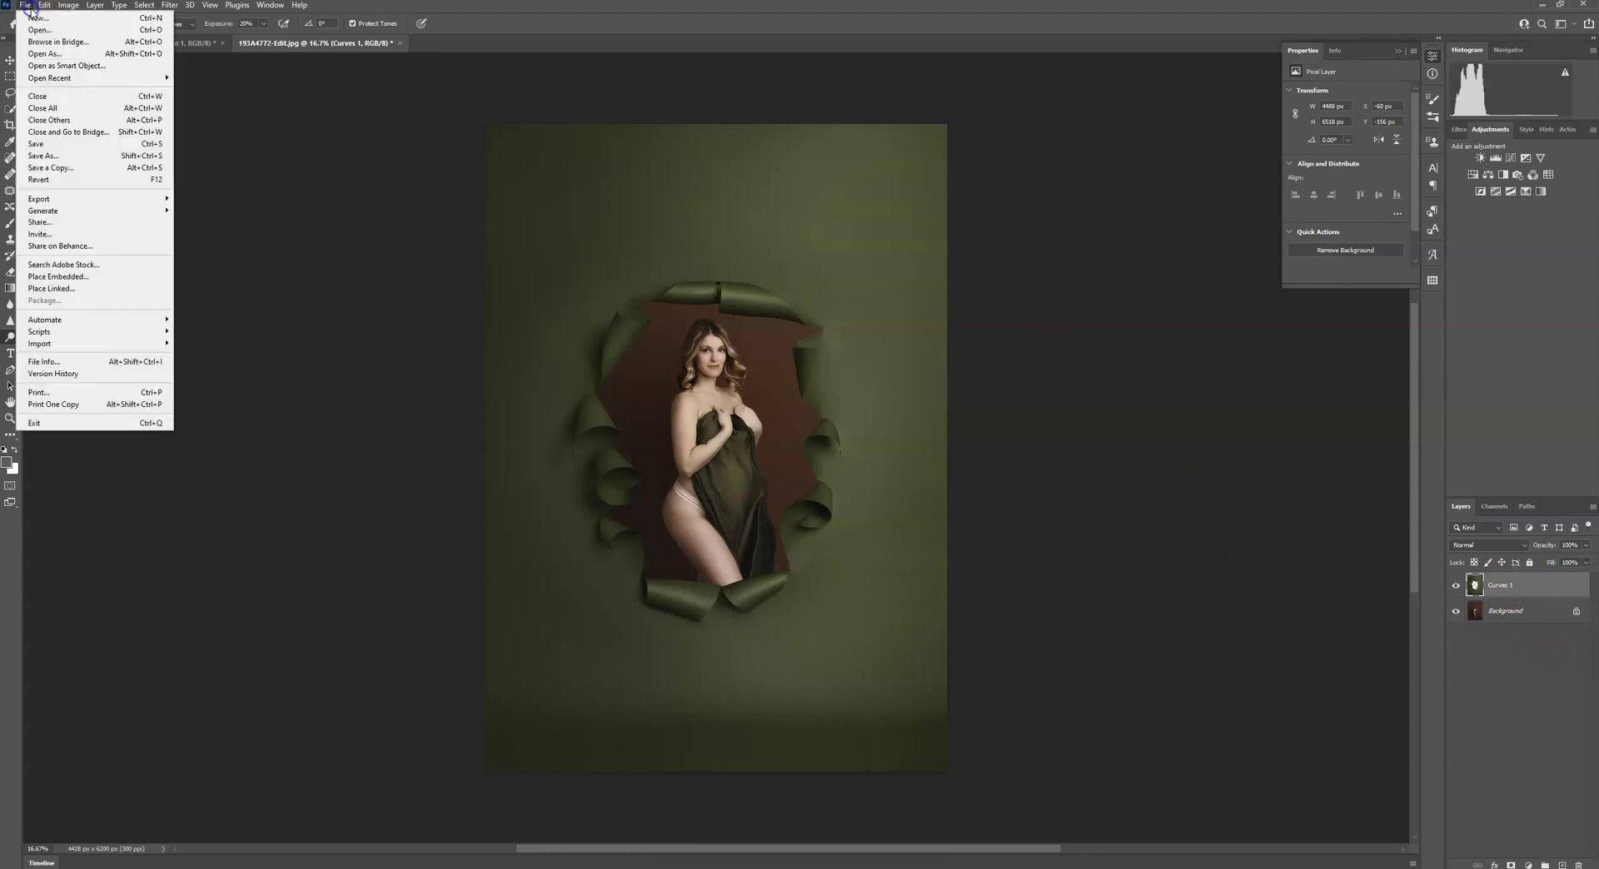
{"action": "left_click", "coordinate": [38, 277]}
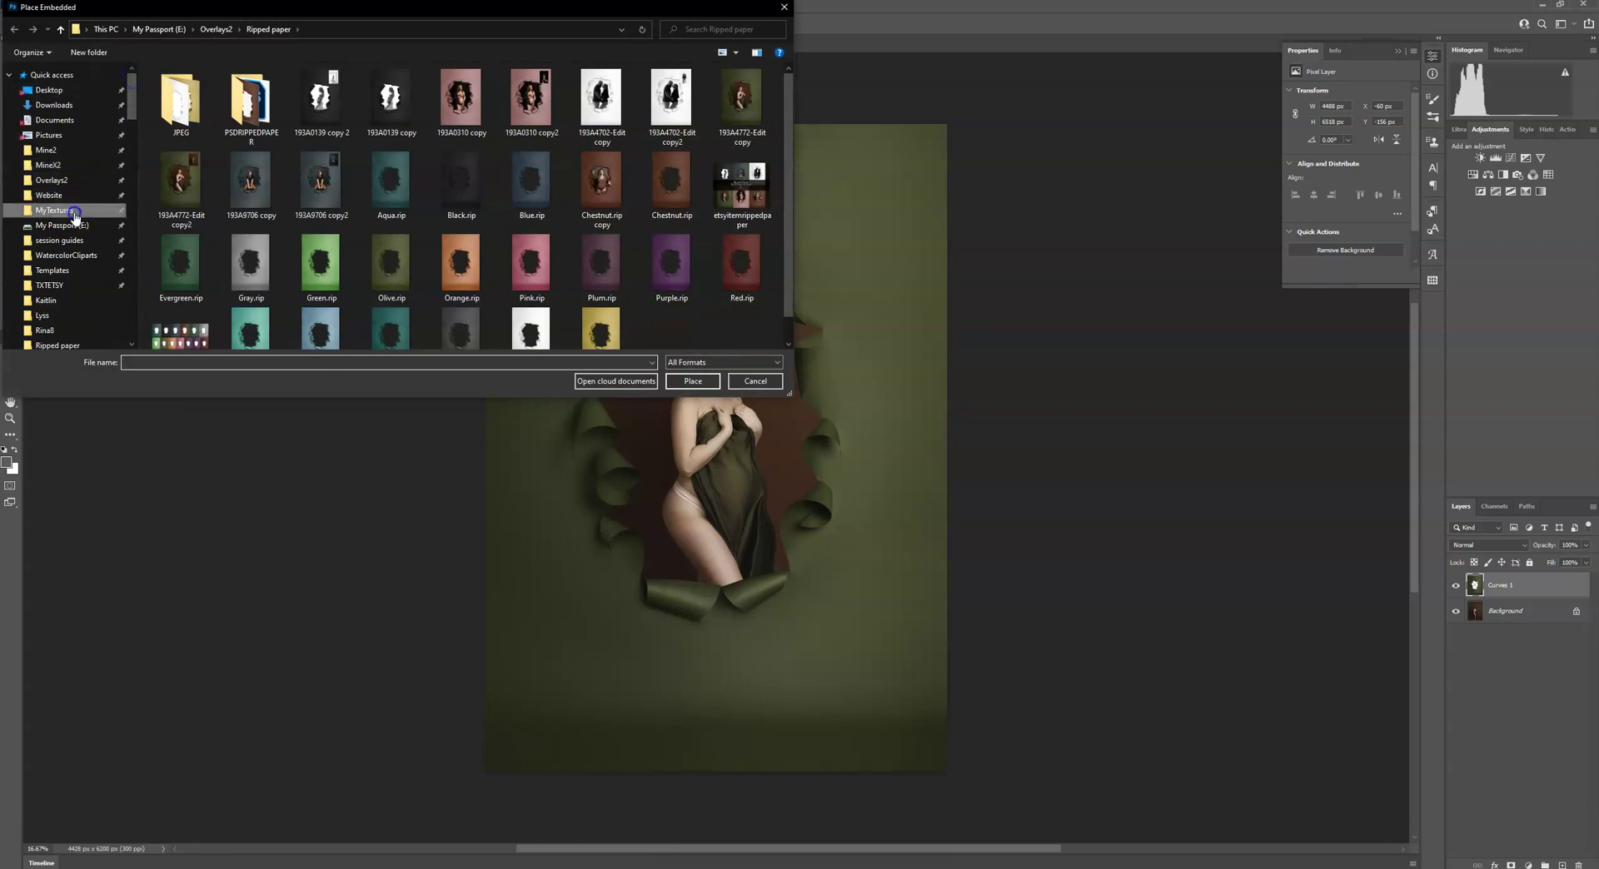
{"action": "left_click", "coordinate": [67, 210]}
{"action": "left_click_drag", "start_coordinate": [784, 182], "coordinate": [785, 250]}
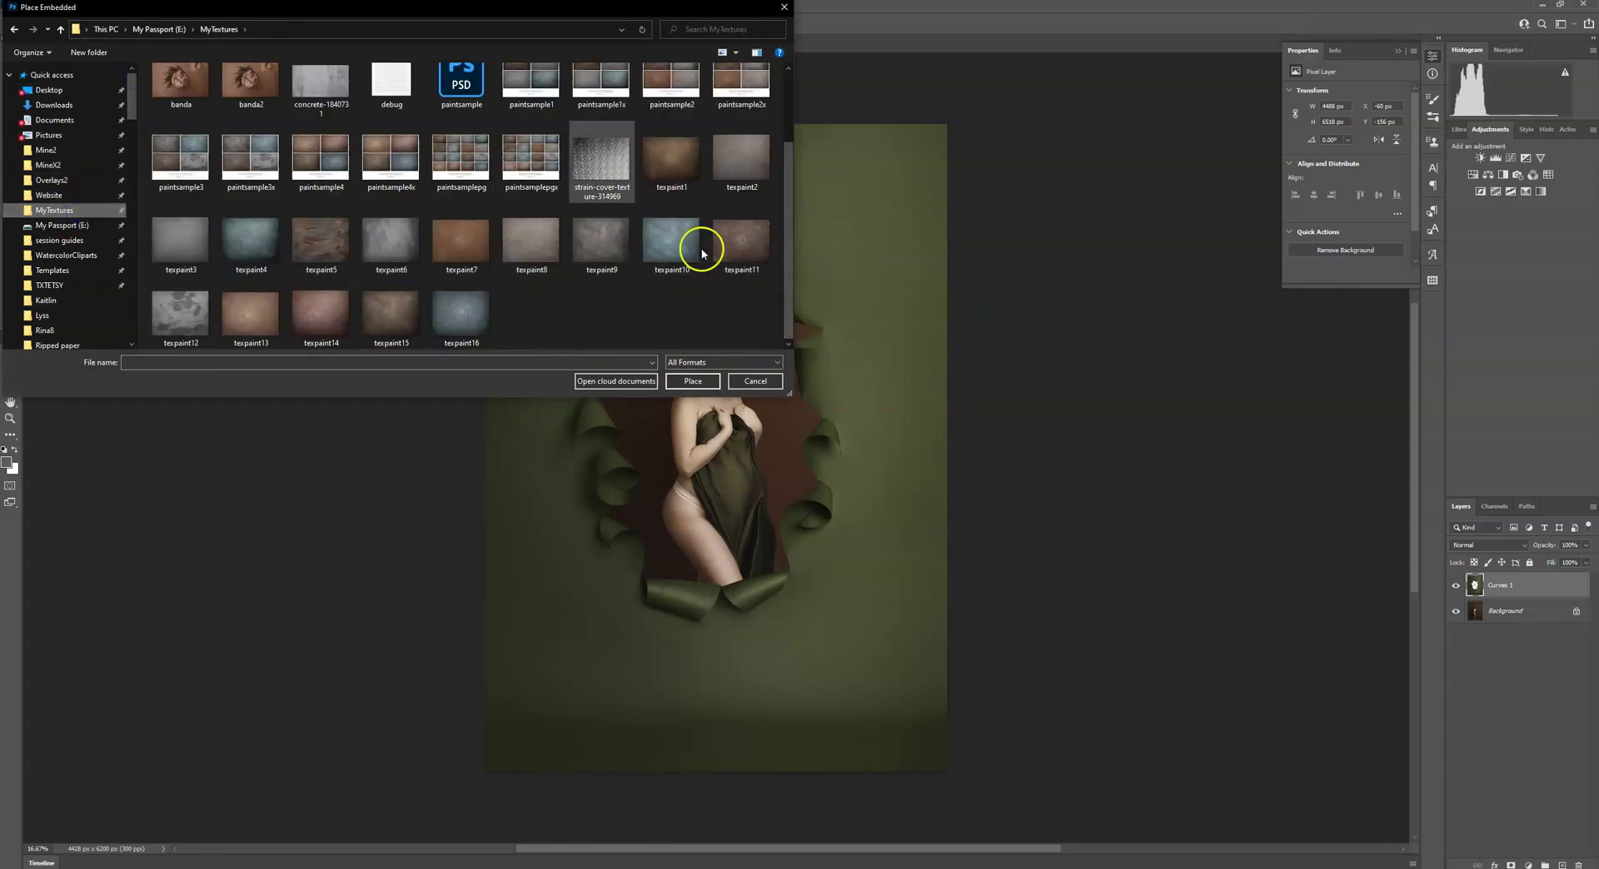
{"action": "left_click", "coordinate": [322, 311]}
{"action": "double_click", "coordinate": [322, 311]}
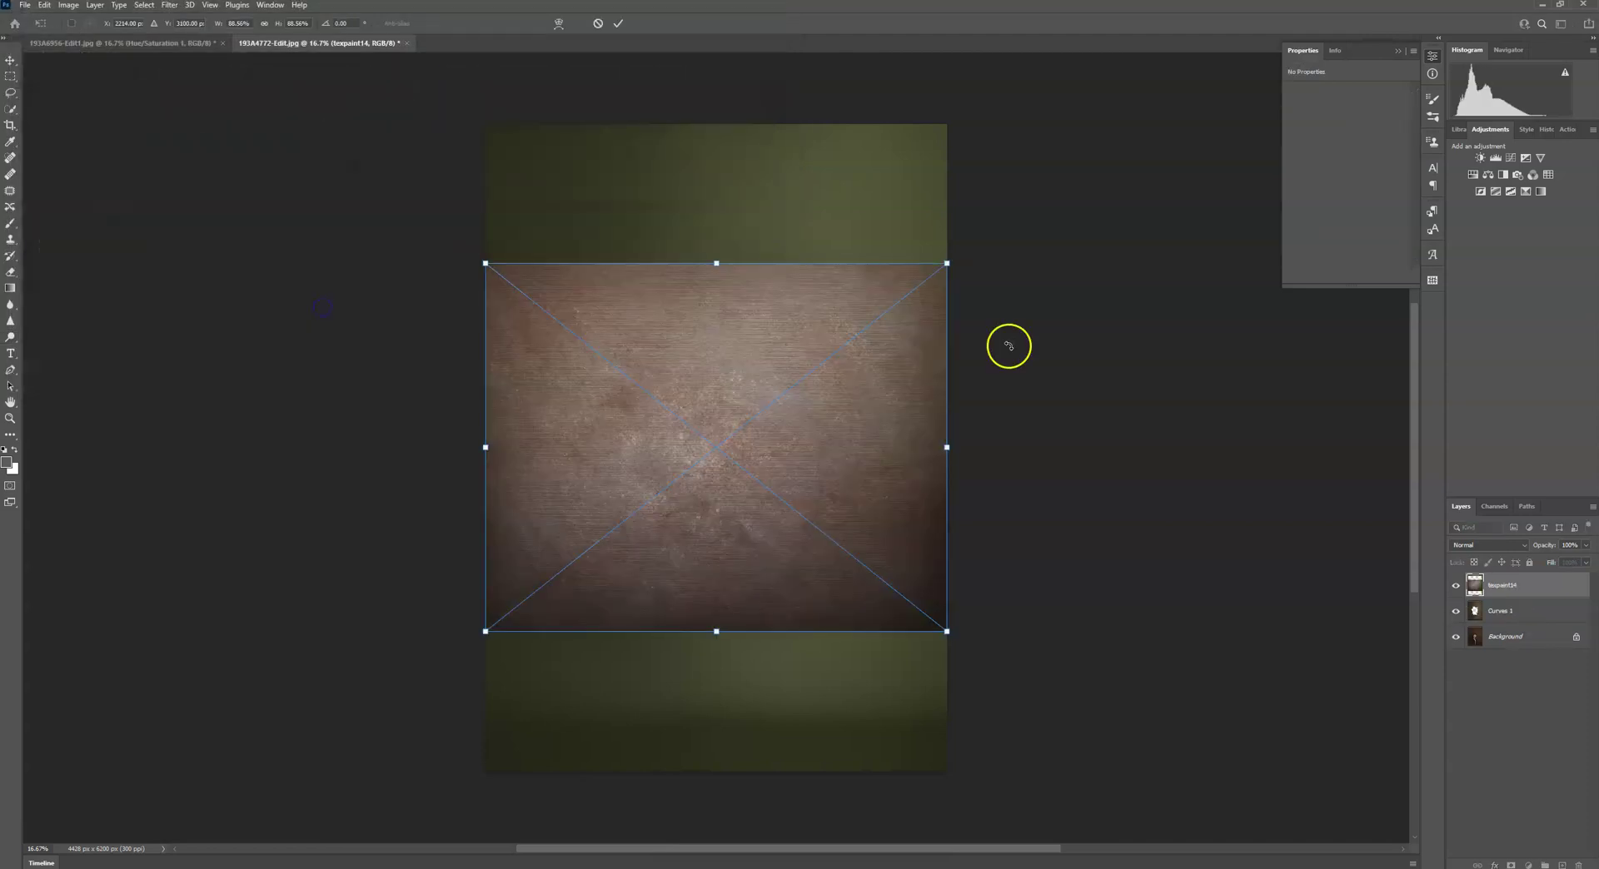
{"action": "left_click_drag", "start_coordinate": [947, 266], "coordinate": [878, 553]}
{"action": "left_click_drag", "start_coordinate": [913, 436], "coordinate": [838, 375]}
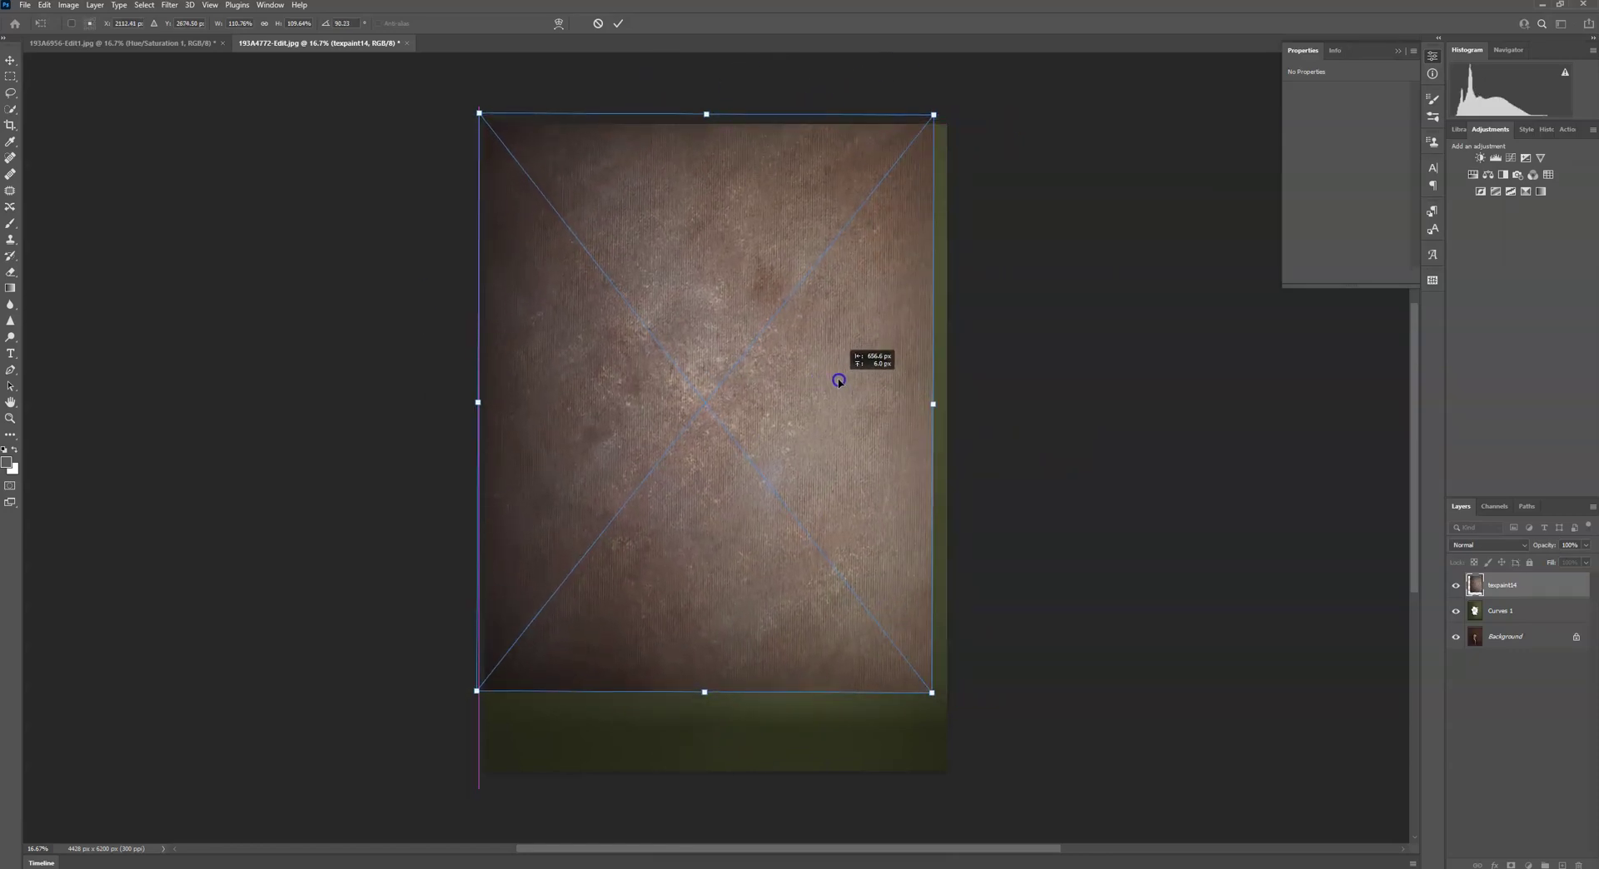
{"action": "left_click_drag", "start_coordinate": [932, 691], "coordinate": [955, 775]}
{"action": "left_click", "coordinate": [617, 24]}
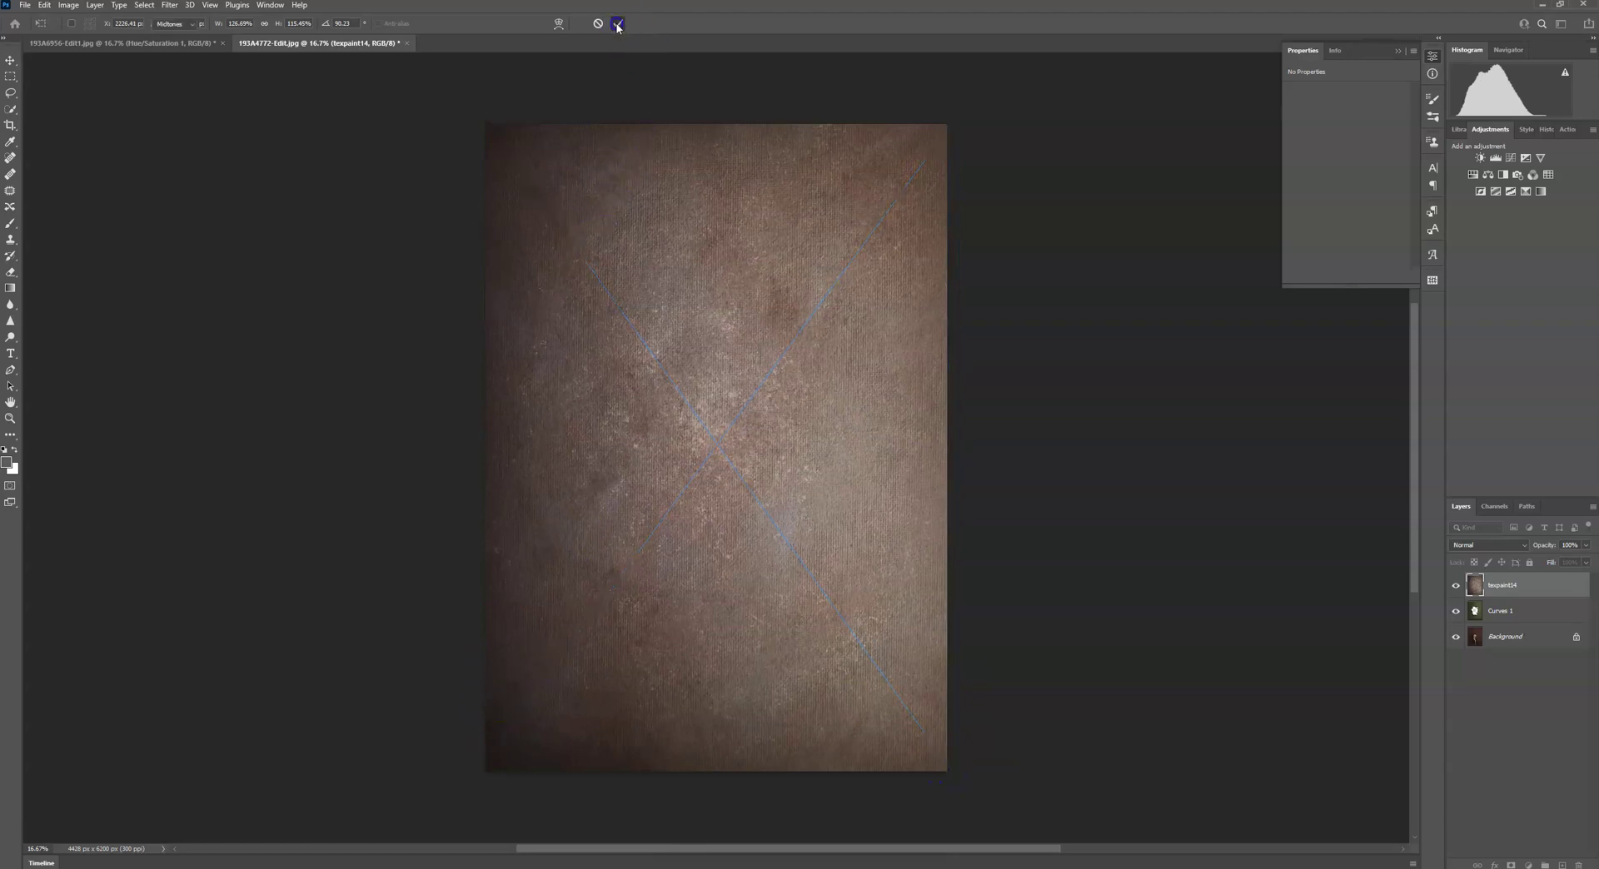
Add a Black & White adjustment clipped to texpaint14 and merge them into one layer.
{"action": "left_click", "coordinate": [1503, 176]}
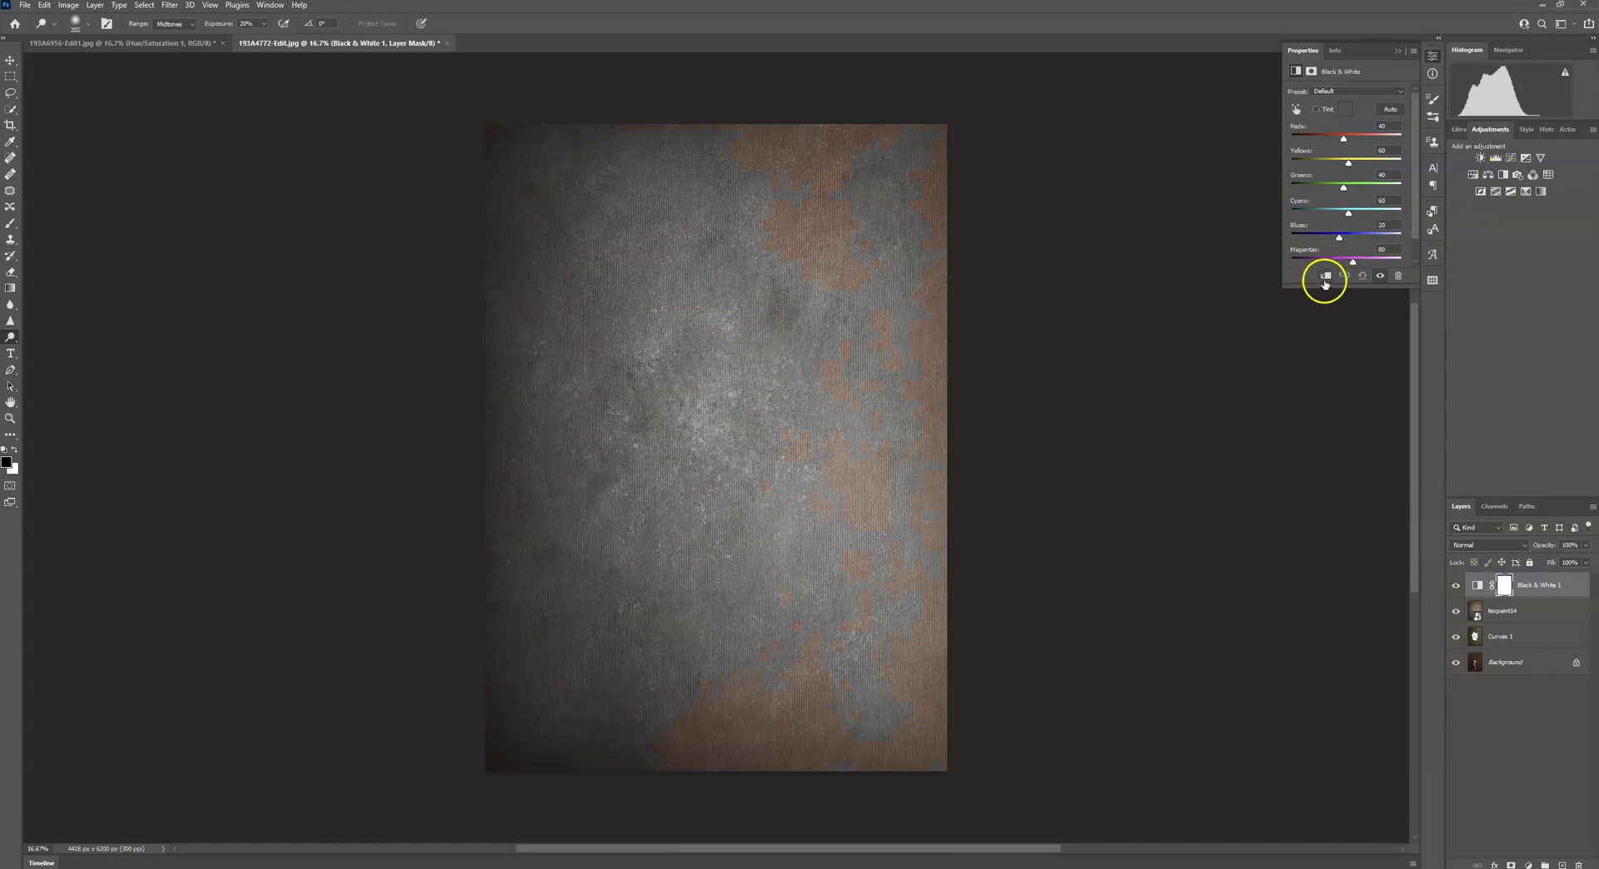
{"action": "left_click", "coordinate": [1504, 598], "text": "alt"}
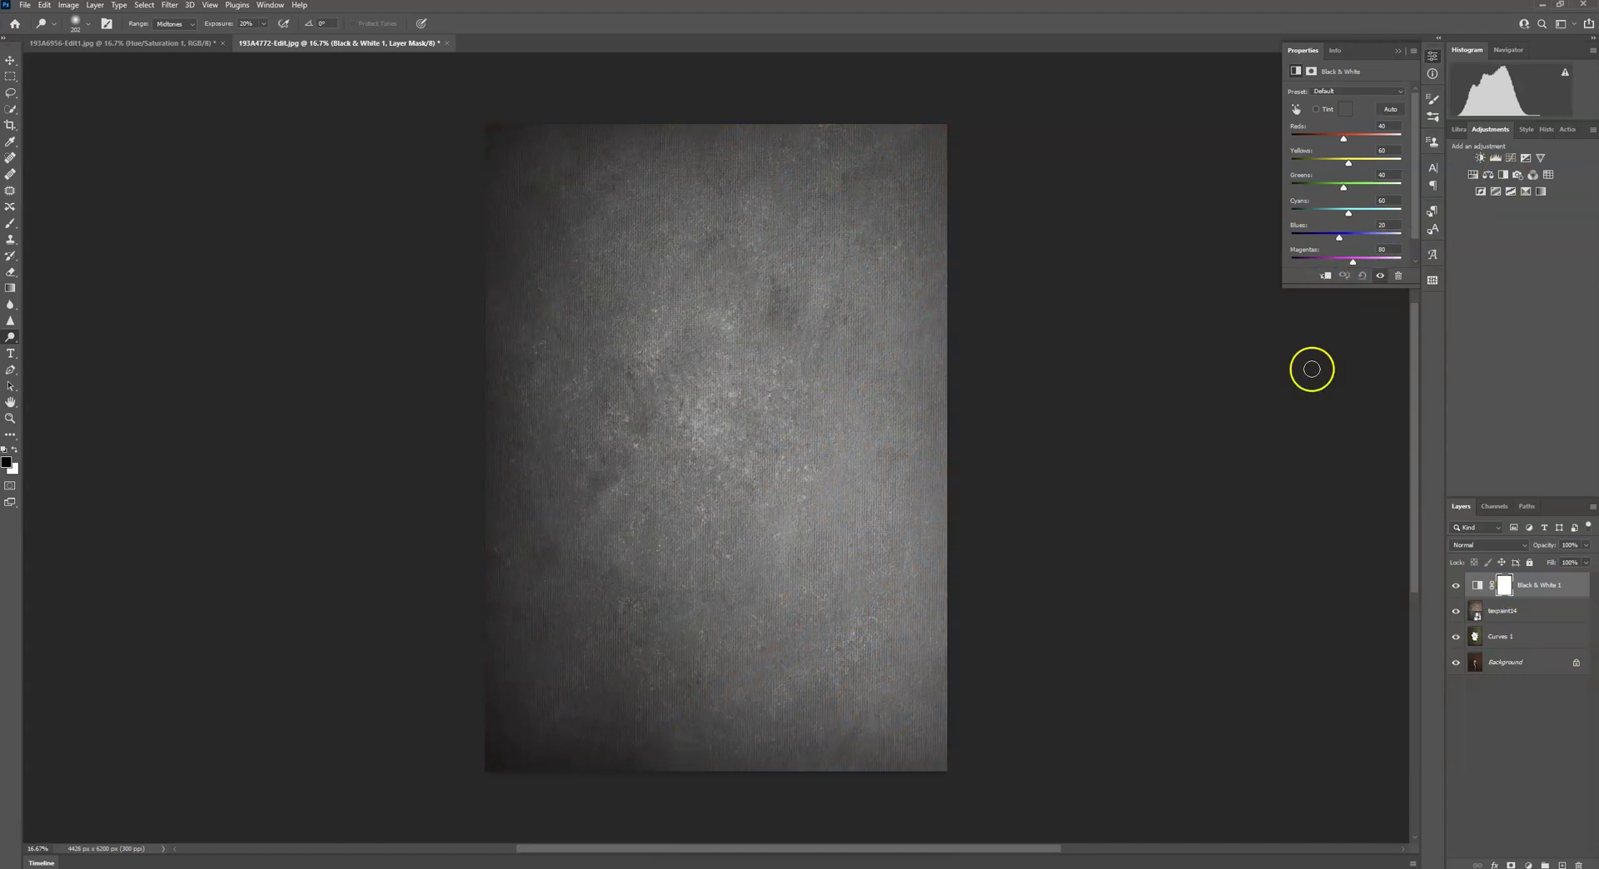
{"action": "left_click", "coordinate": [1548, 616]}
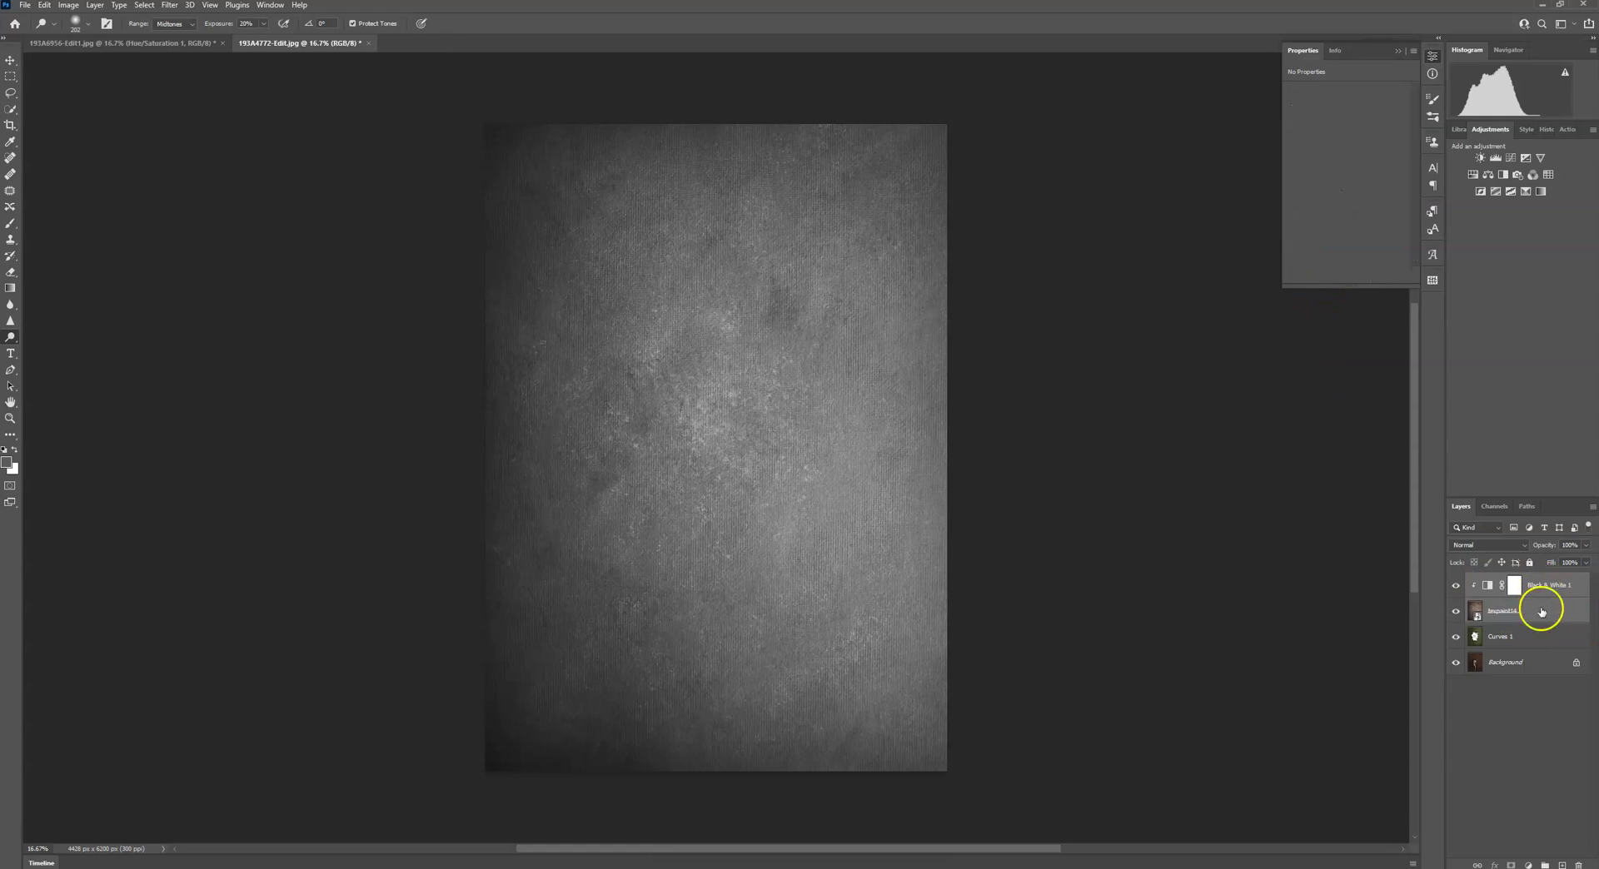
{"action": "right_click", "coordinate": [1544, 610]}
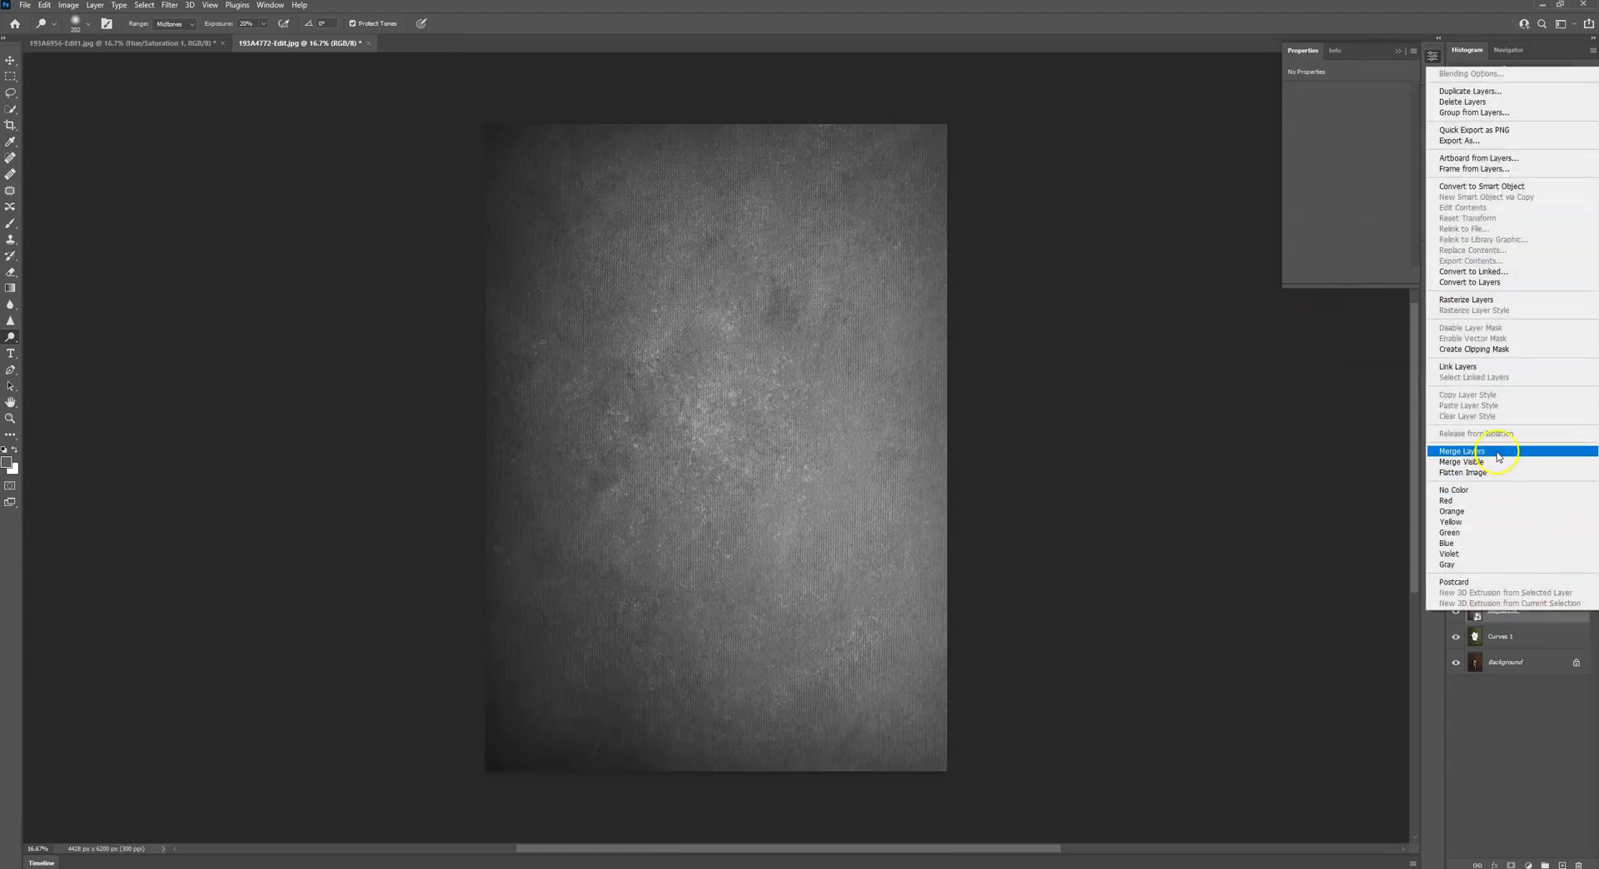
{"action": "left_click", "coordinate": [1497, 456]}
Set the grey texture to Soft Light and clip it to the Curves 1 layer.
{"action": "left_click", "coordinate": [1489, 547]}
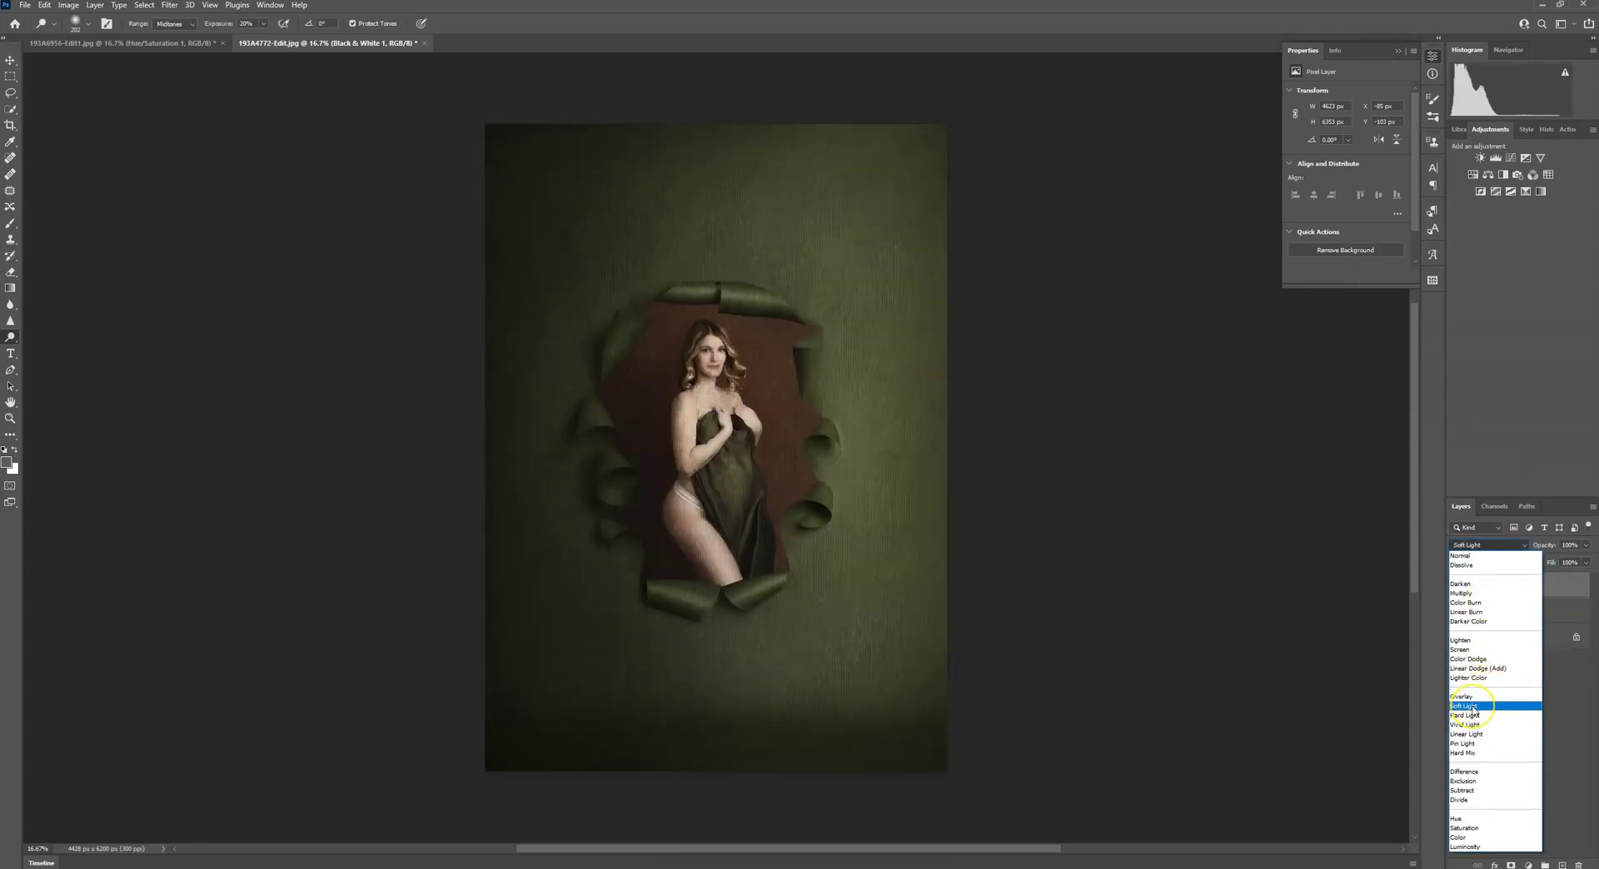
{"action": "left_click", "coordinate": [1472, 707]}
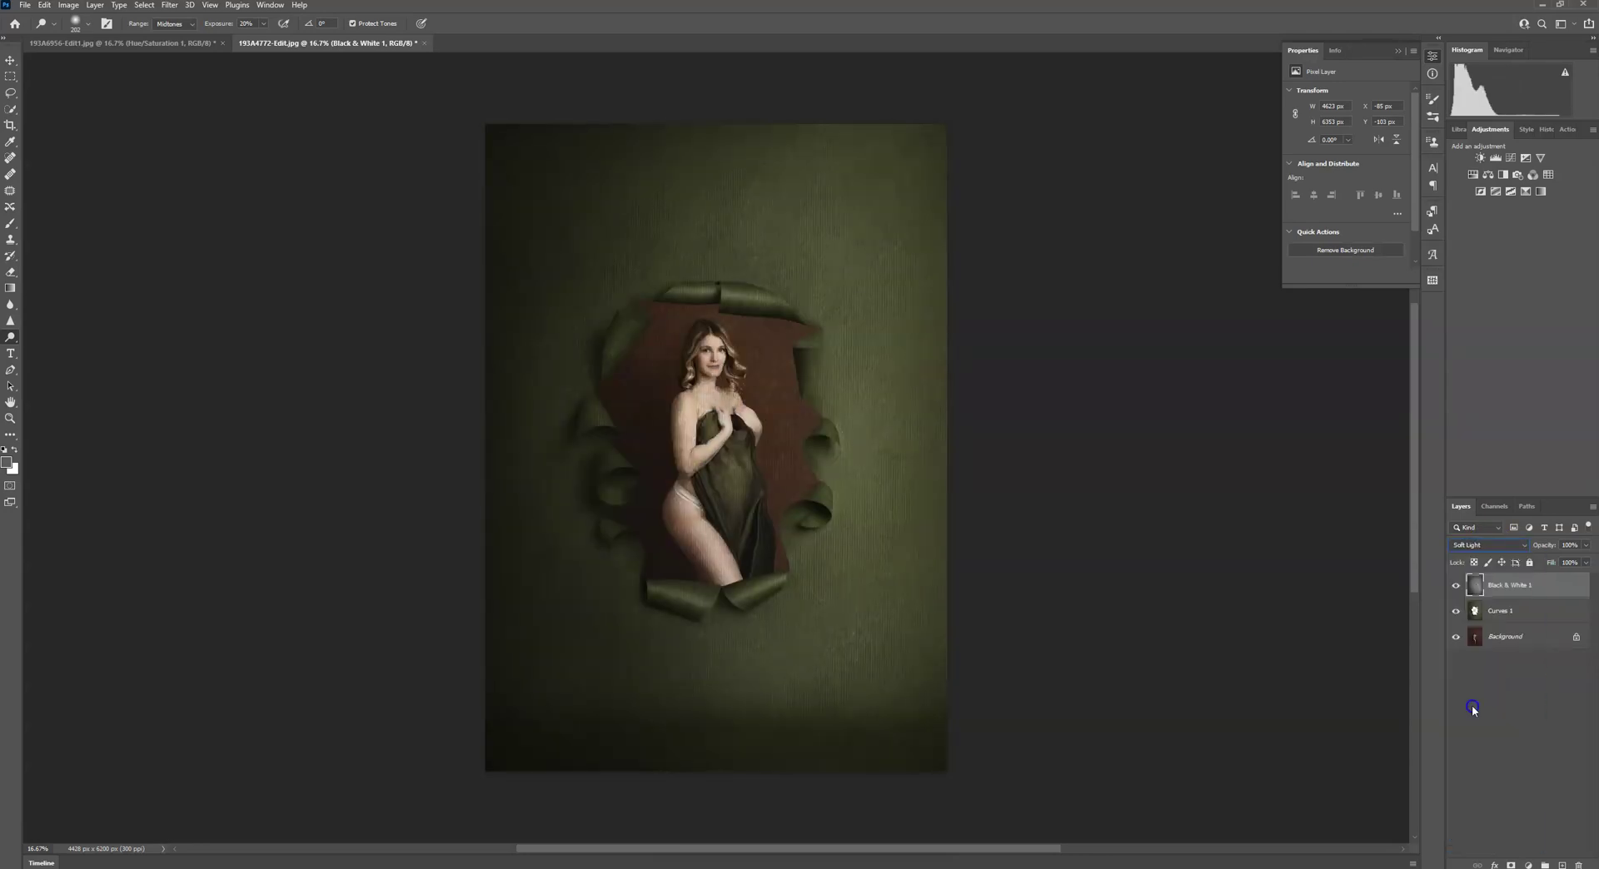
{"action": "left_click", "coordinate": [1514, 597], "text": "alt"}
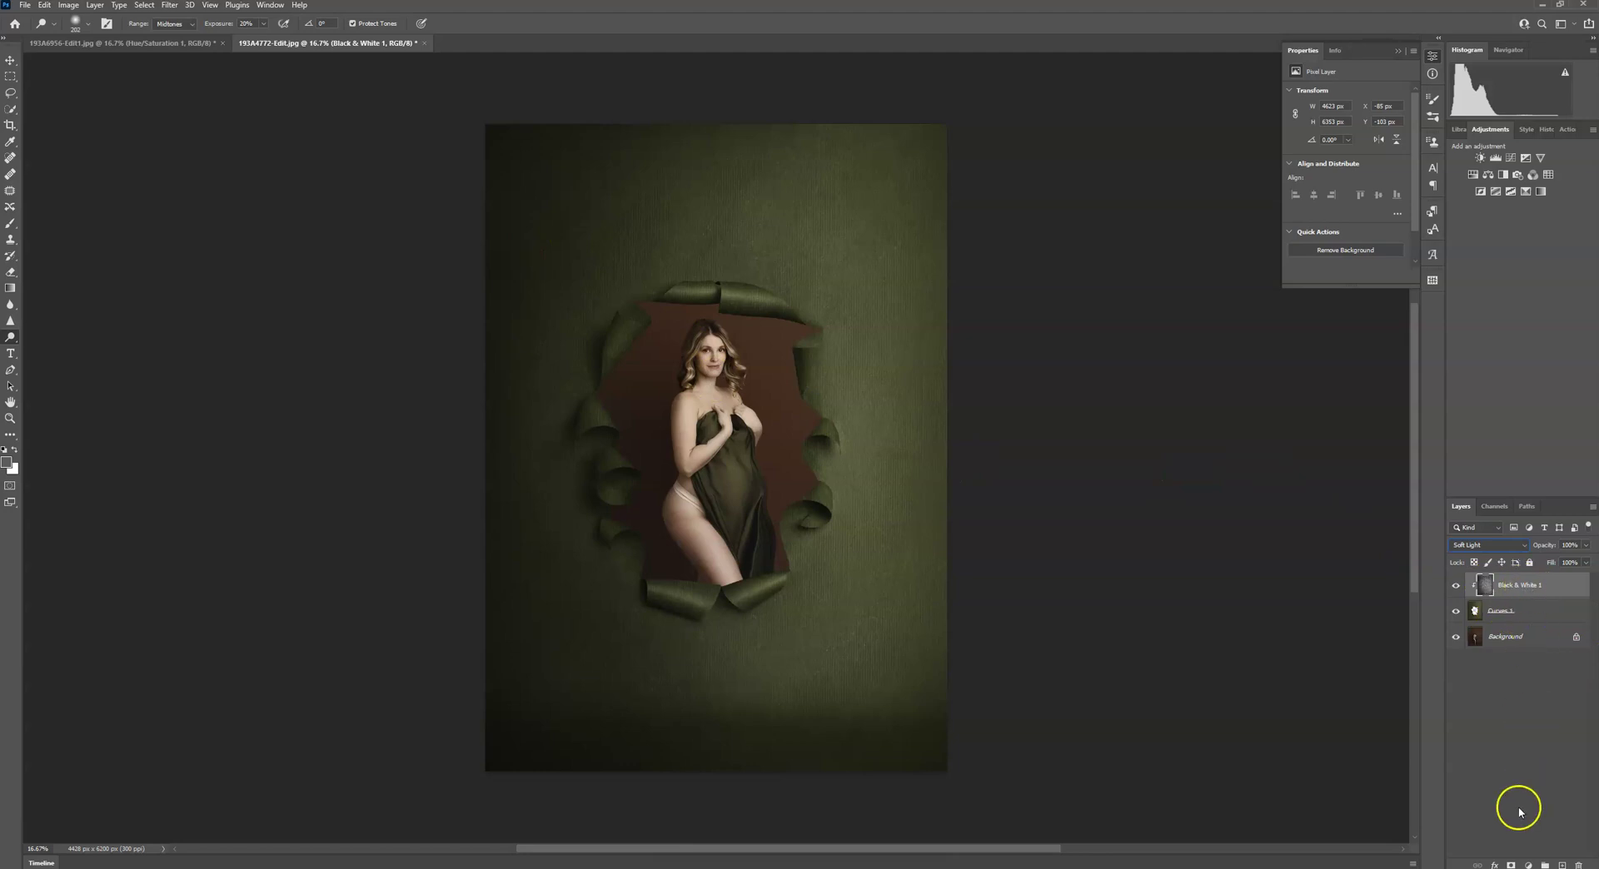
Add a layer mask to Black & White 1, zoom in, and set the Brush to 92 px.
{"action": "left_click", "coordinate": [1510, 865]}
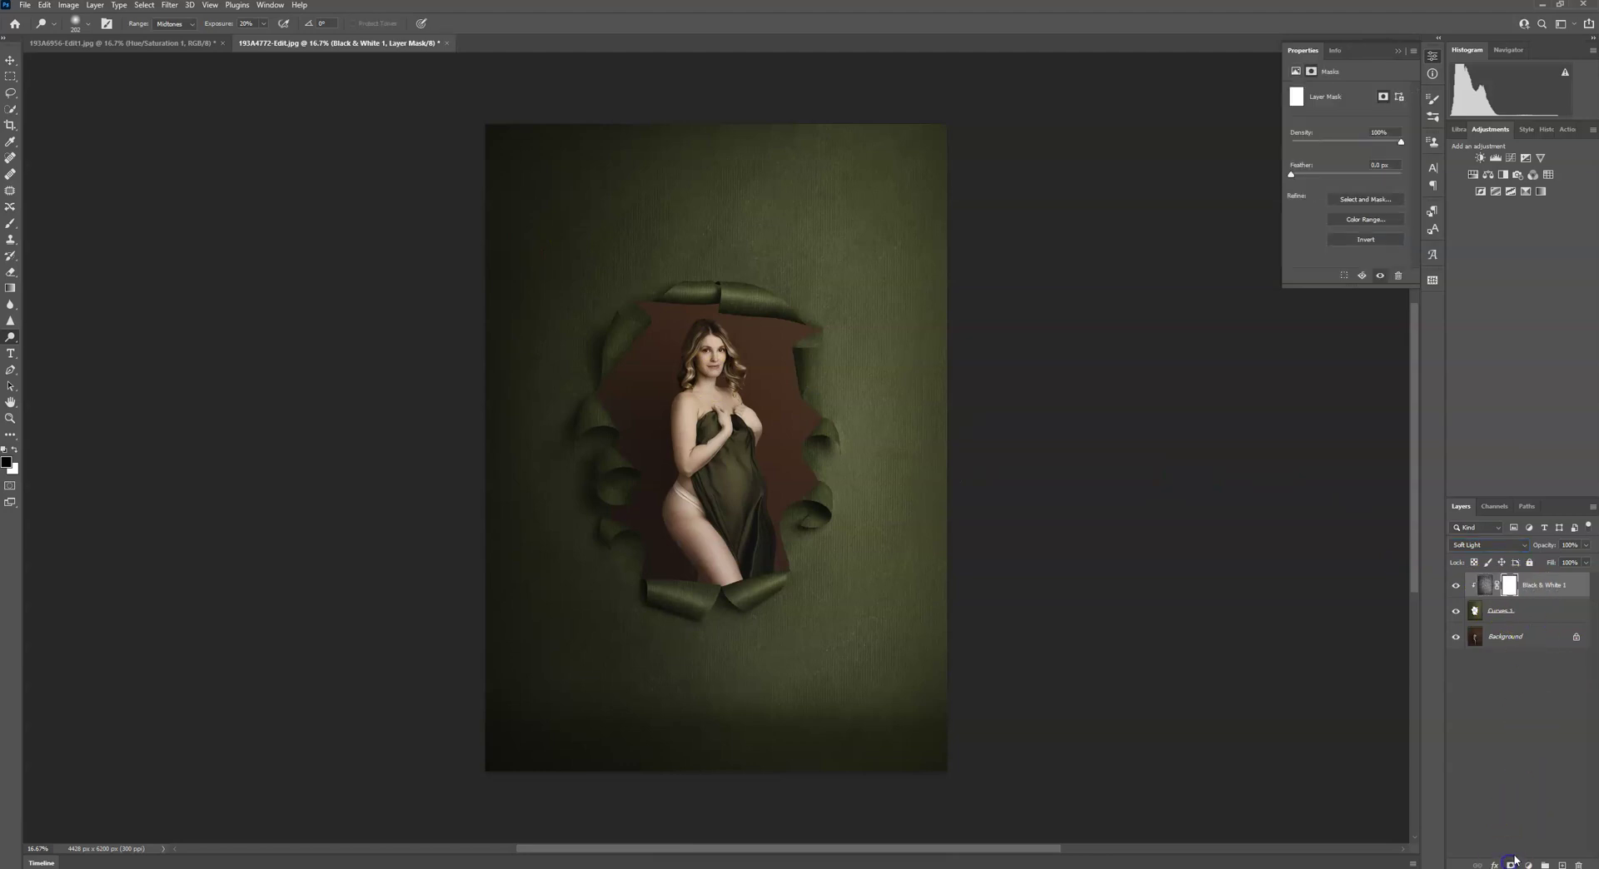
{"action": "left_click", "coordinate": [8, 223]}
{"action": "left_click", "coordinate": [81, 22]}
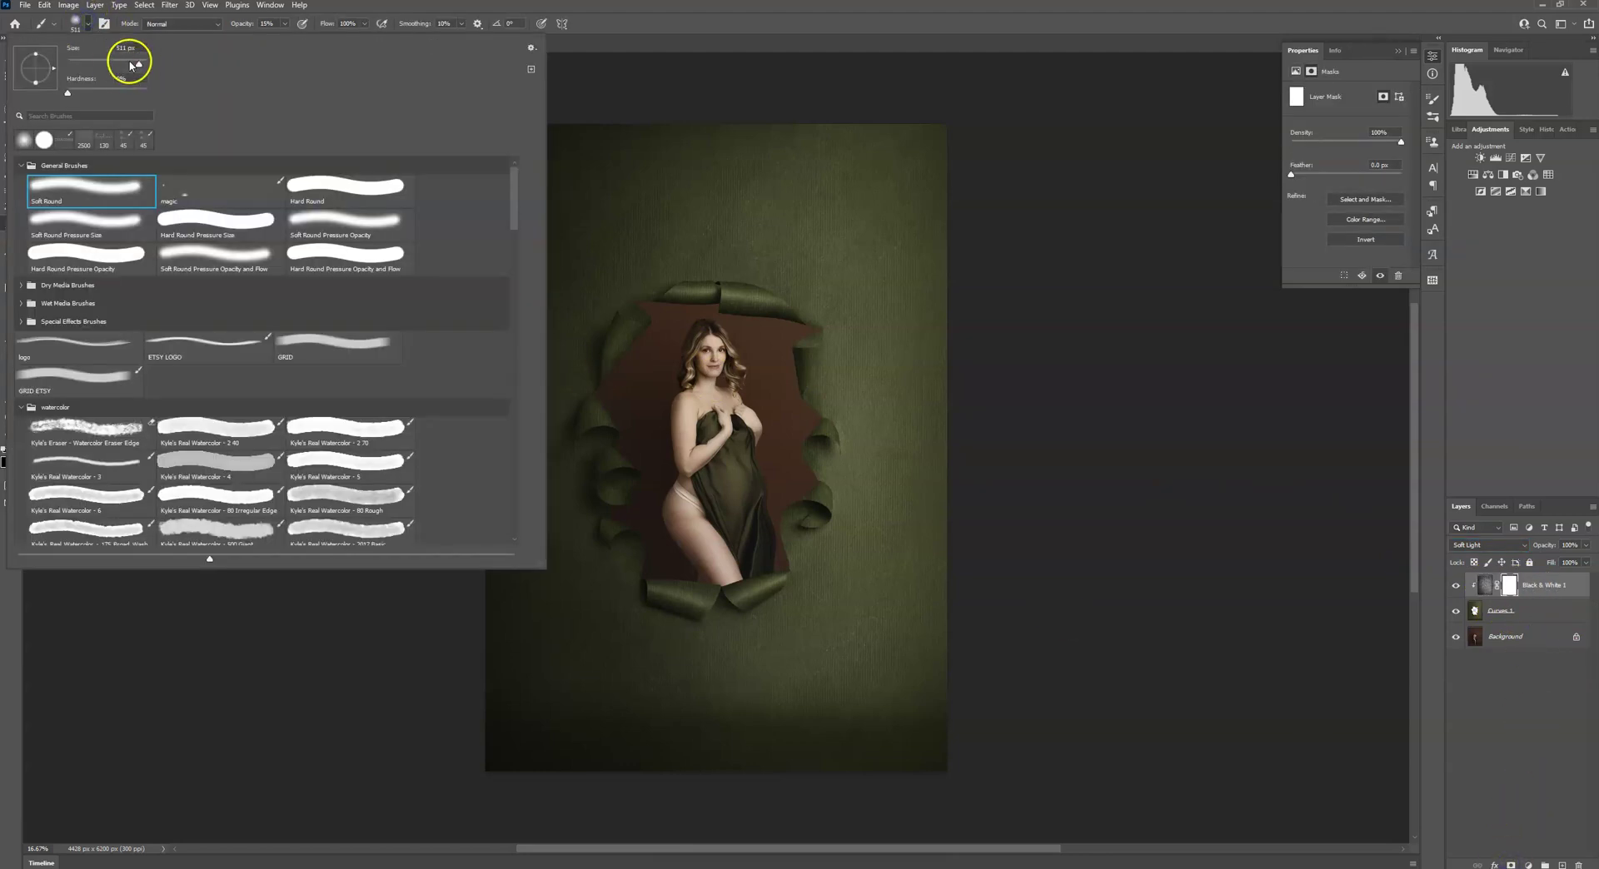
{"action": "left_click", "coordinate": [279, 23]}
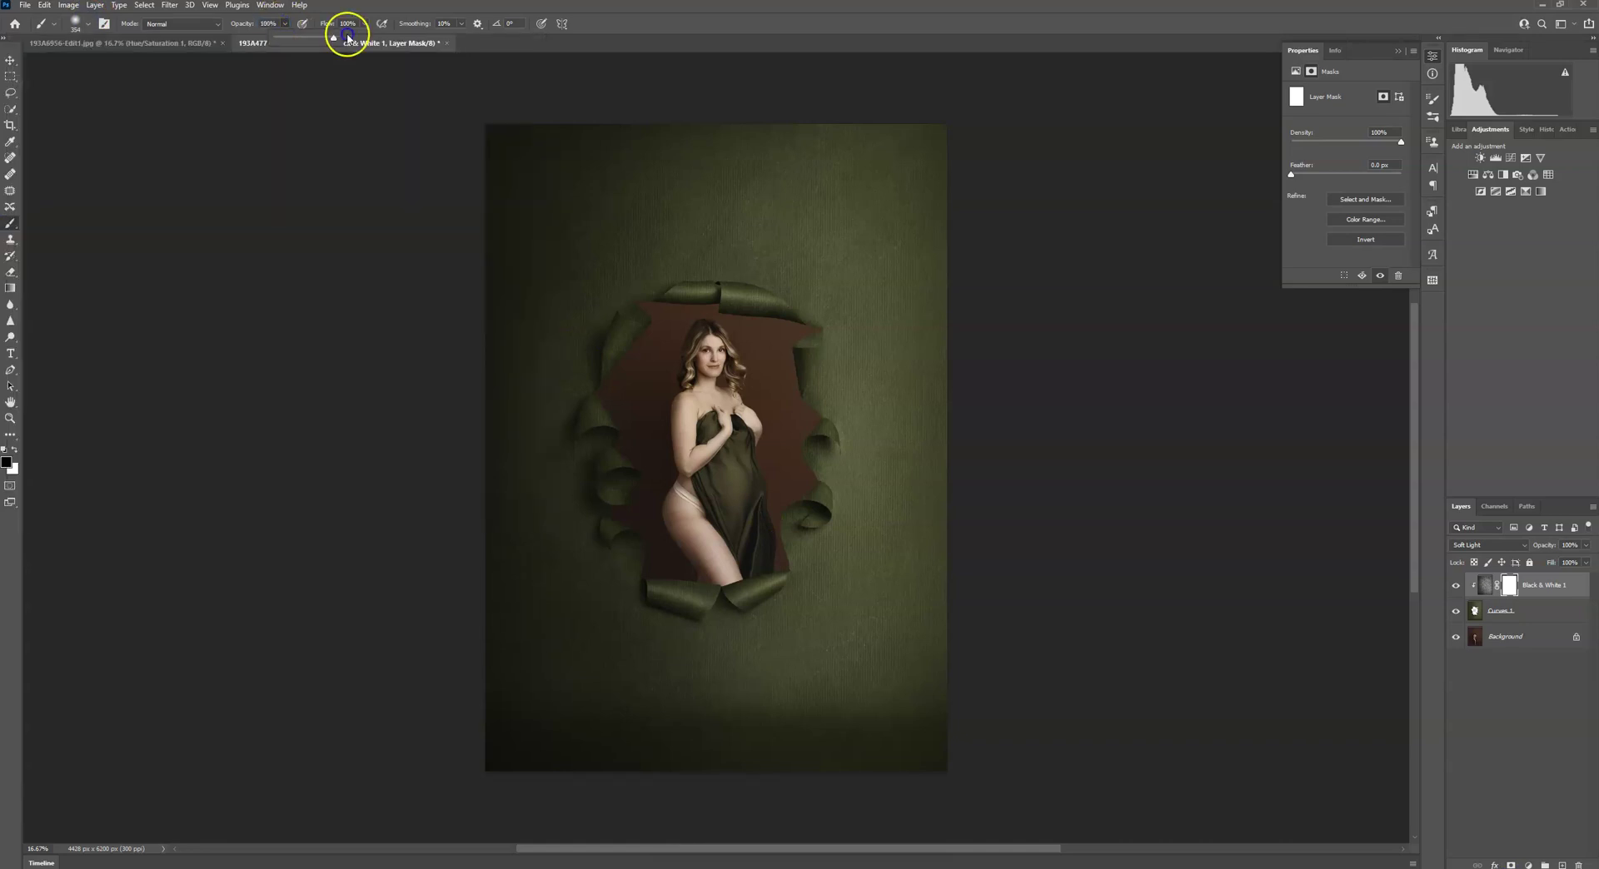
{"action": "key", "text": "ctrl+plus"}
{"action": "key", "text": "ctrl+plus"}
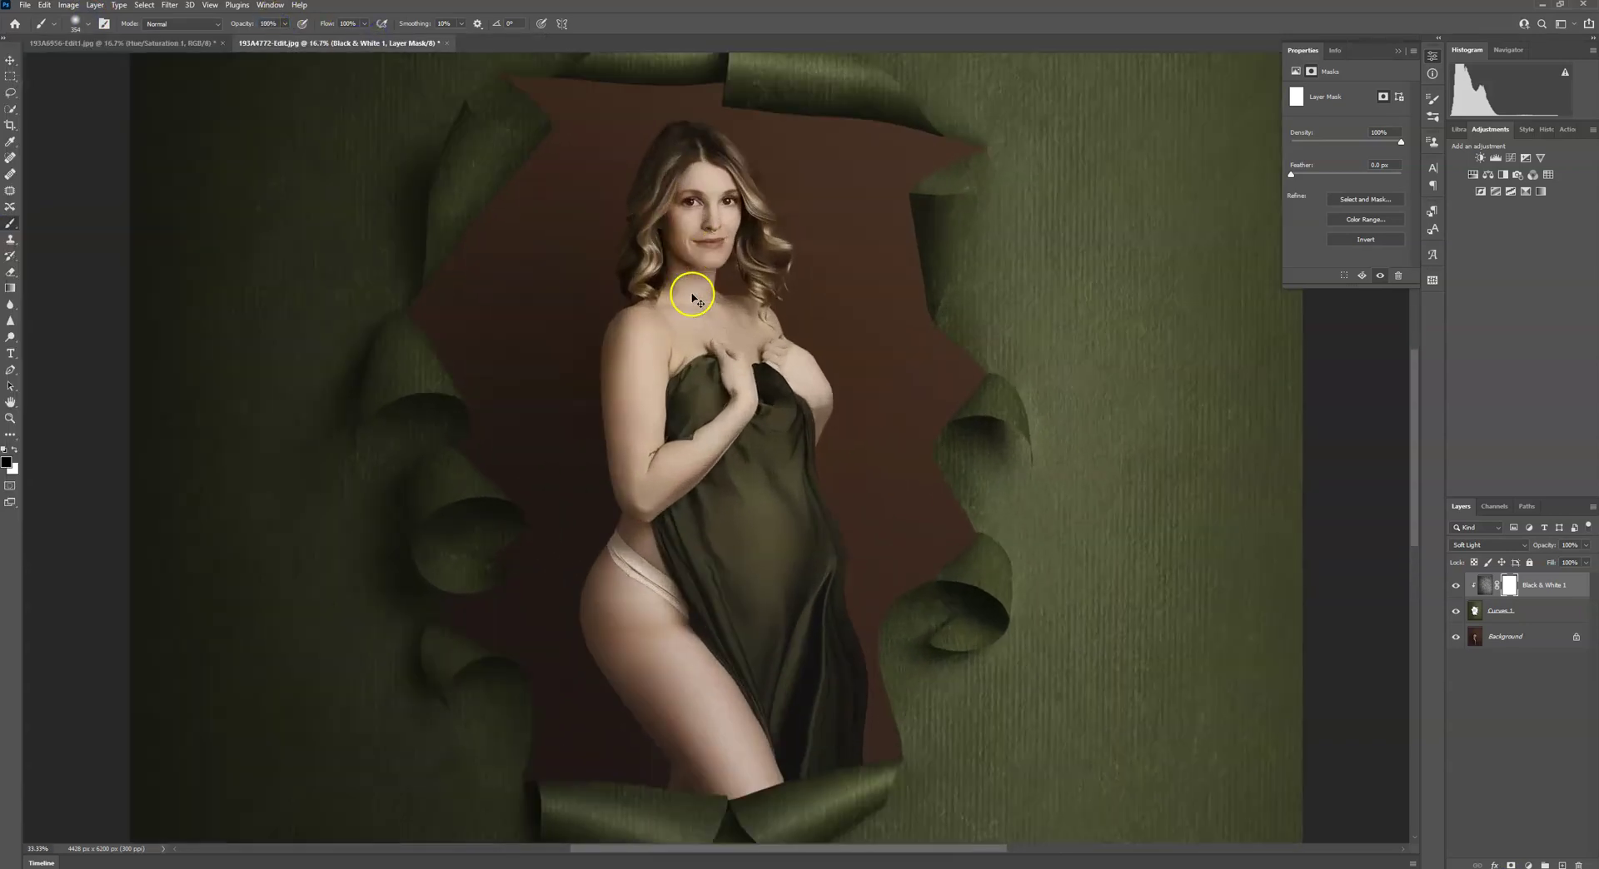
{"action": "key", "text": "ctrl+plus"}
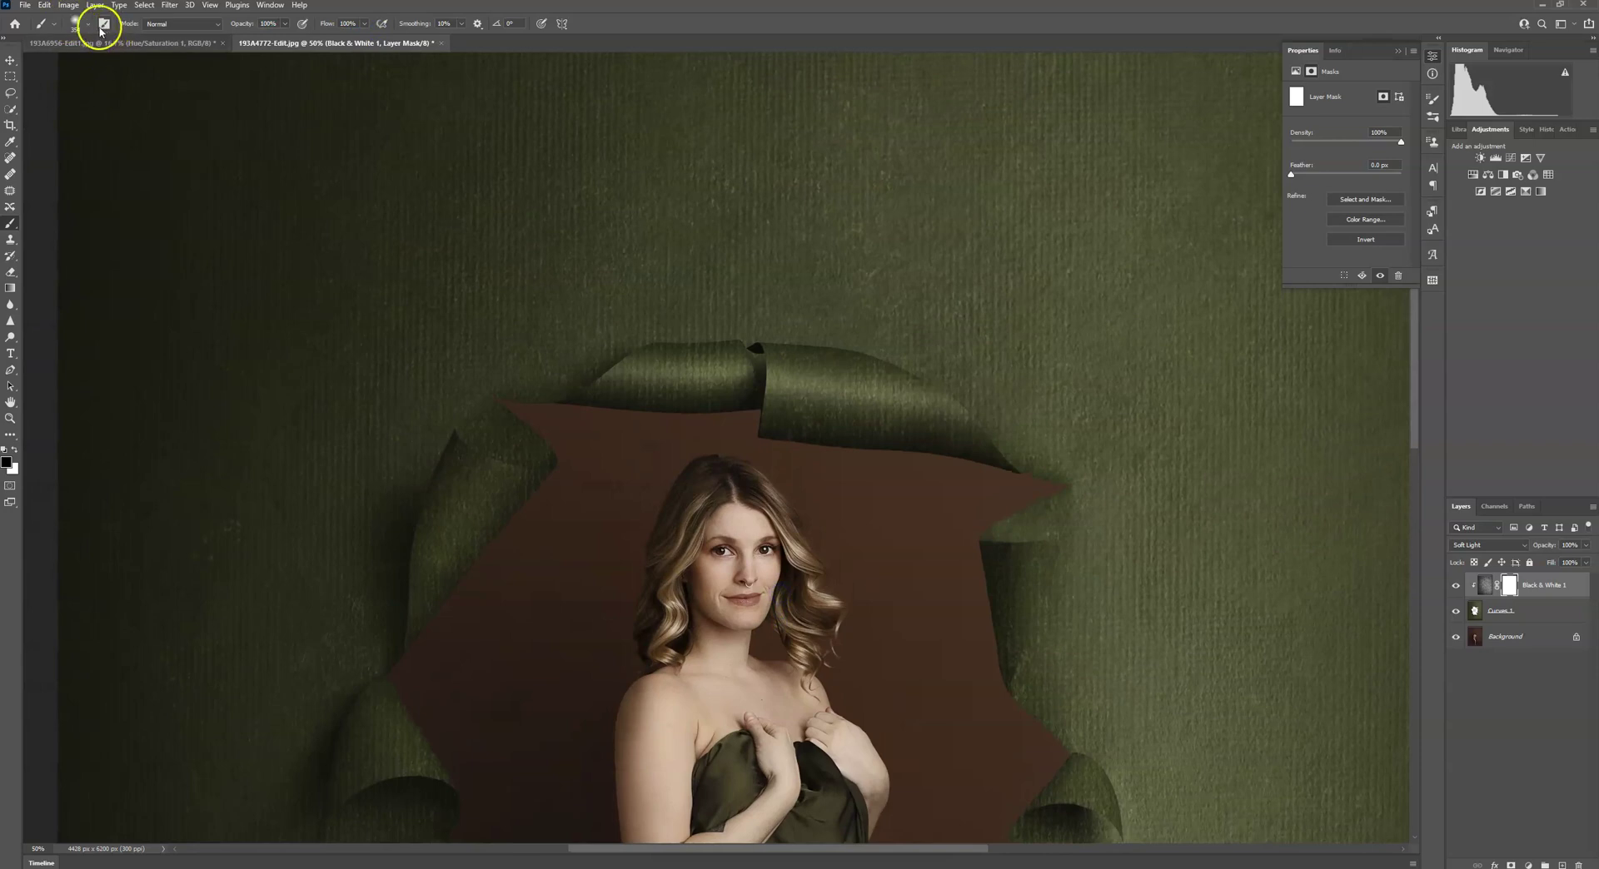
{"action": "left_click", "coordinate": [87, 23]}
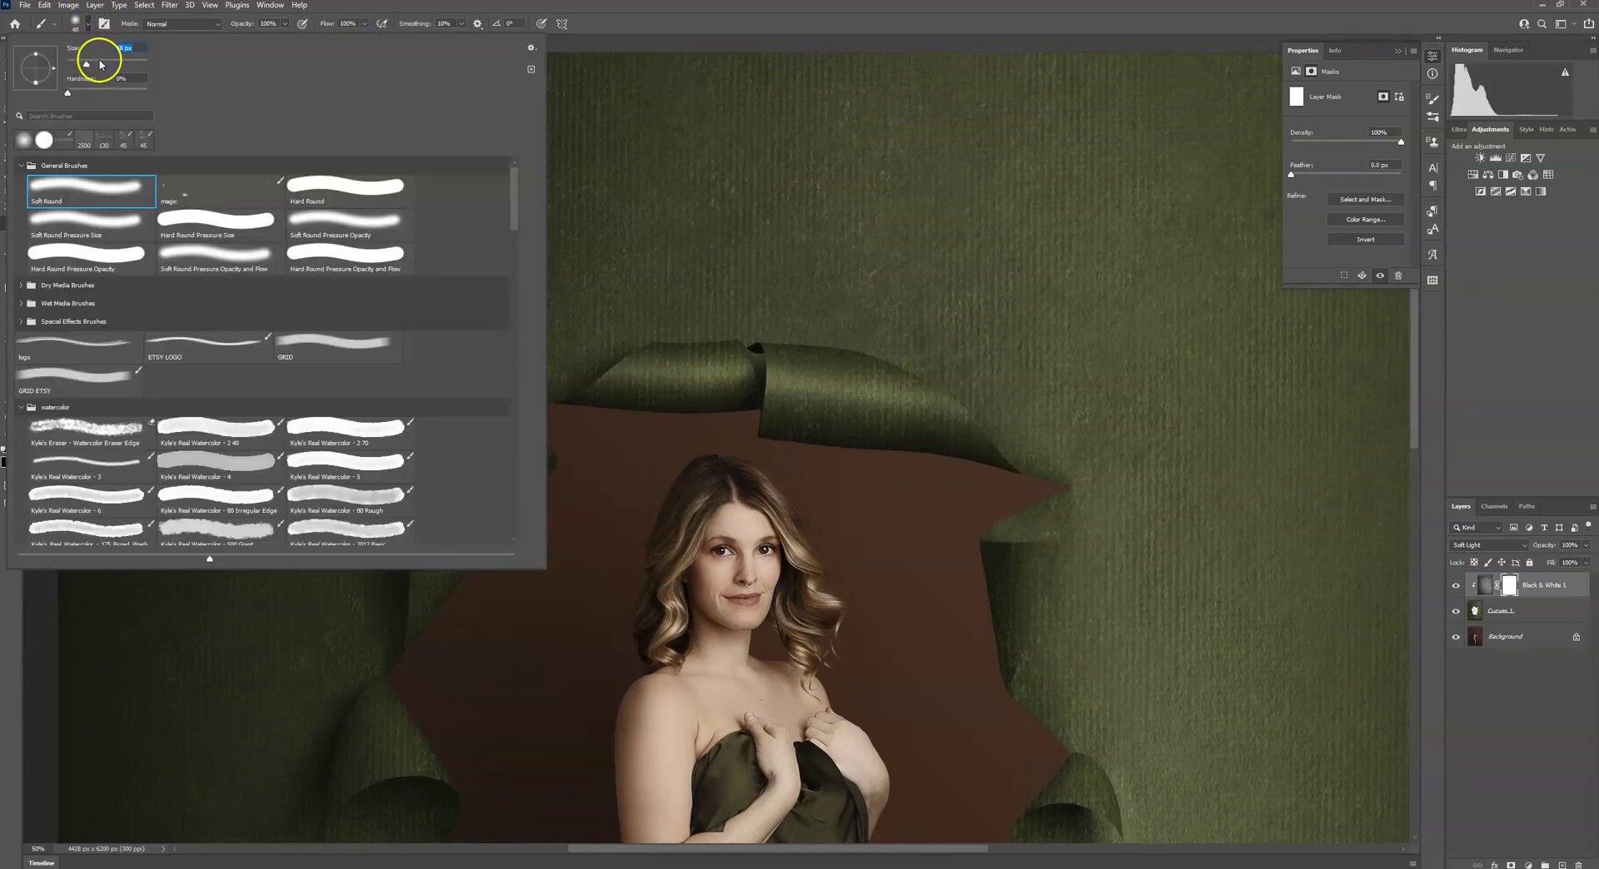
{"action": "left_click", "coordinate": [100, 65]}
{"action": "left_click", "coordinate": [612, 393]}
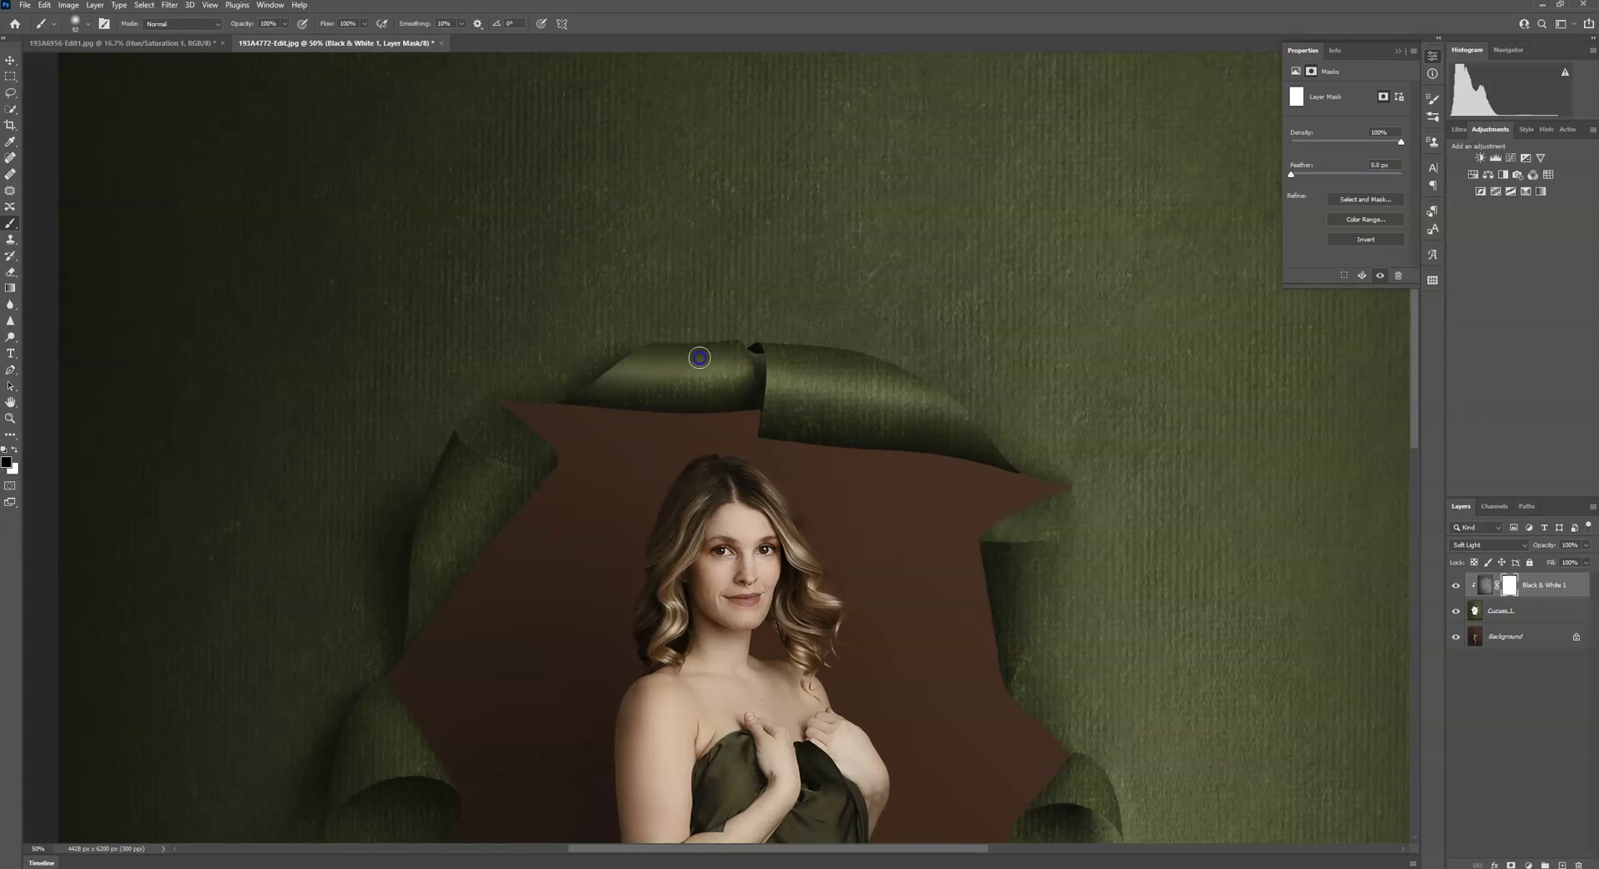
Paint black on the mask over the top torn-paper fold to remove the texture.
{"action": "left_click_drag", "start_coordinate": [702, 394], "coordinate": [669, 386]}
{"action": "mouse_move", "coordinate": [769, 432]}
{"action": "left_mouse_down"}
{"action": "mouse_move", "coordinate": [804, 422]}
{"action": "mouse_move", "coordinate": [761, 381]}
{"action": "left_mouse_up"}
{"action": "left_click", "coordinate": [850, 396]}
{"action": "left_click", "coordinate": [792, 417]}
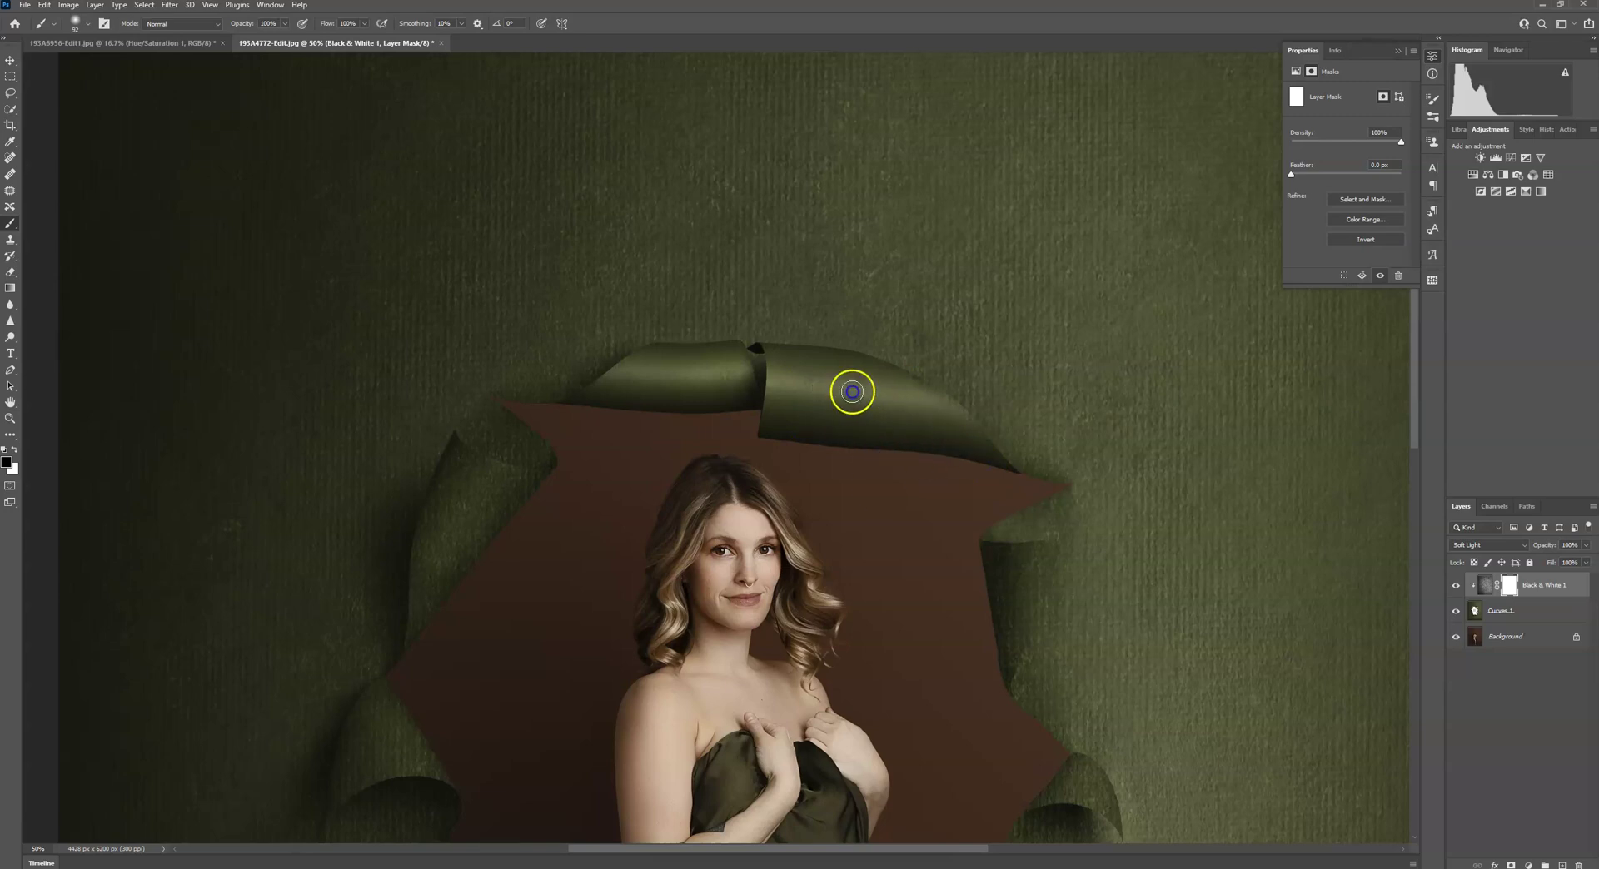
{"action": "left_click", "coordinate": [857, 375]}
{"action": "left_click", "coordinate": [1052, 610]}
Swap to white and touch up the mask along the right paper curl edge.
{"action": "left_click_drag", "start_coordinate": [1027, 685], "coordinate": [960, 310]}
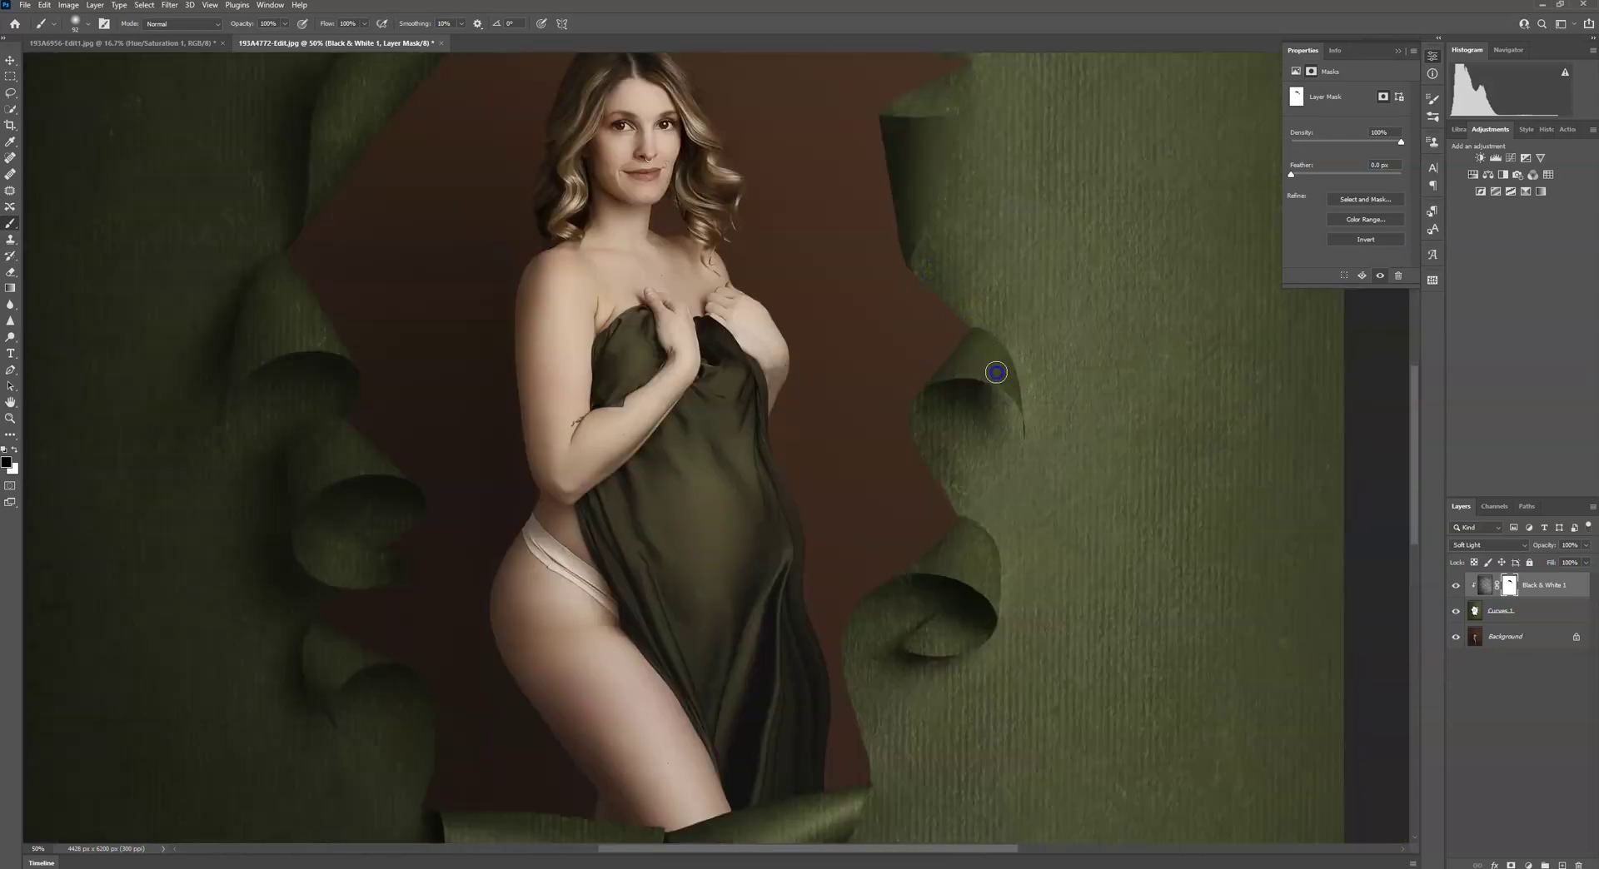
{"action": "left_click", "coordinate": [15, 449]}
{"action": "left_click", "coordinate": [963, 541]}
{"action": "left_click", "coordinate": [977, 546]}
{"action": "left_click", "coordinate": [977, 538]}
{"action": "left_click_drag", "start_coordinate": [921, 559], "coordinate": [972, 363]}
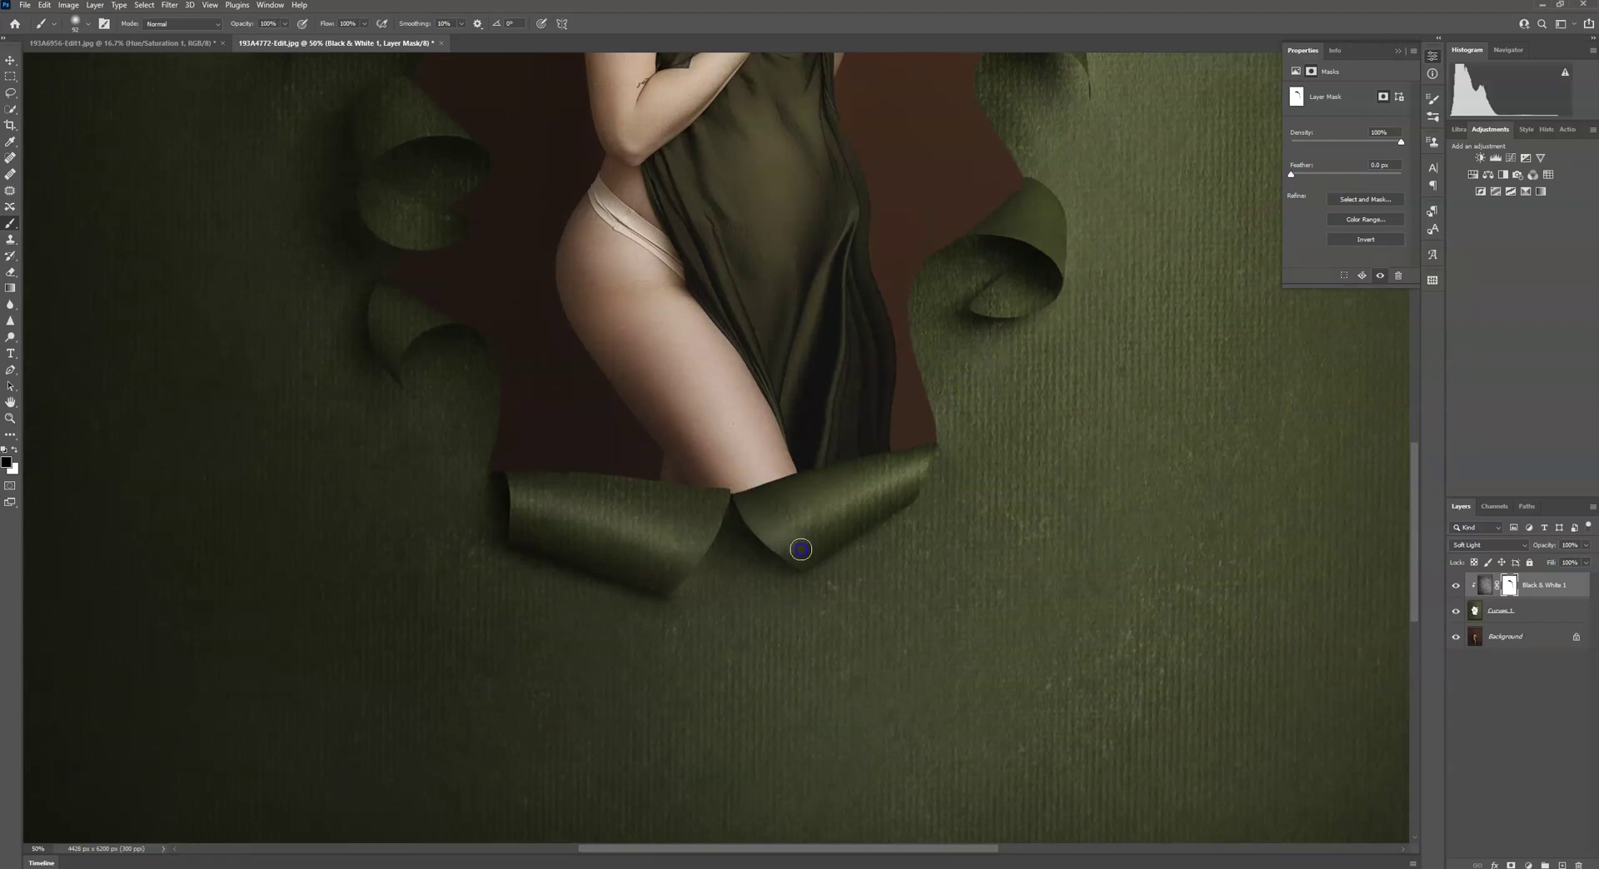
{"action": "left_click", "coordinate": [916, 469]}
Brush the mask along the bottom paper curl and the left curl up to its tip.
{"action": "left_click_drag", "start_coordinate": [526, 472], "coordinate": [520, 496]}
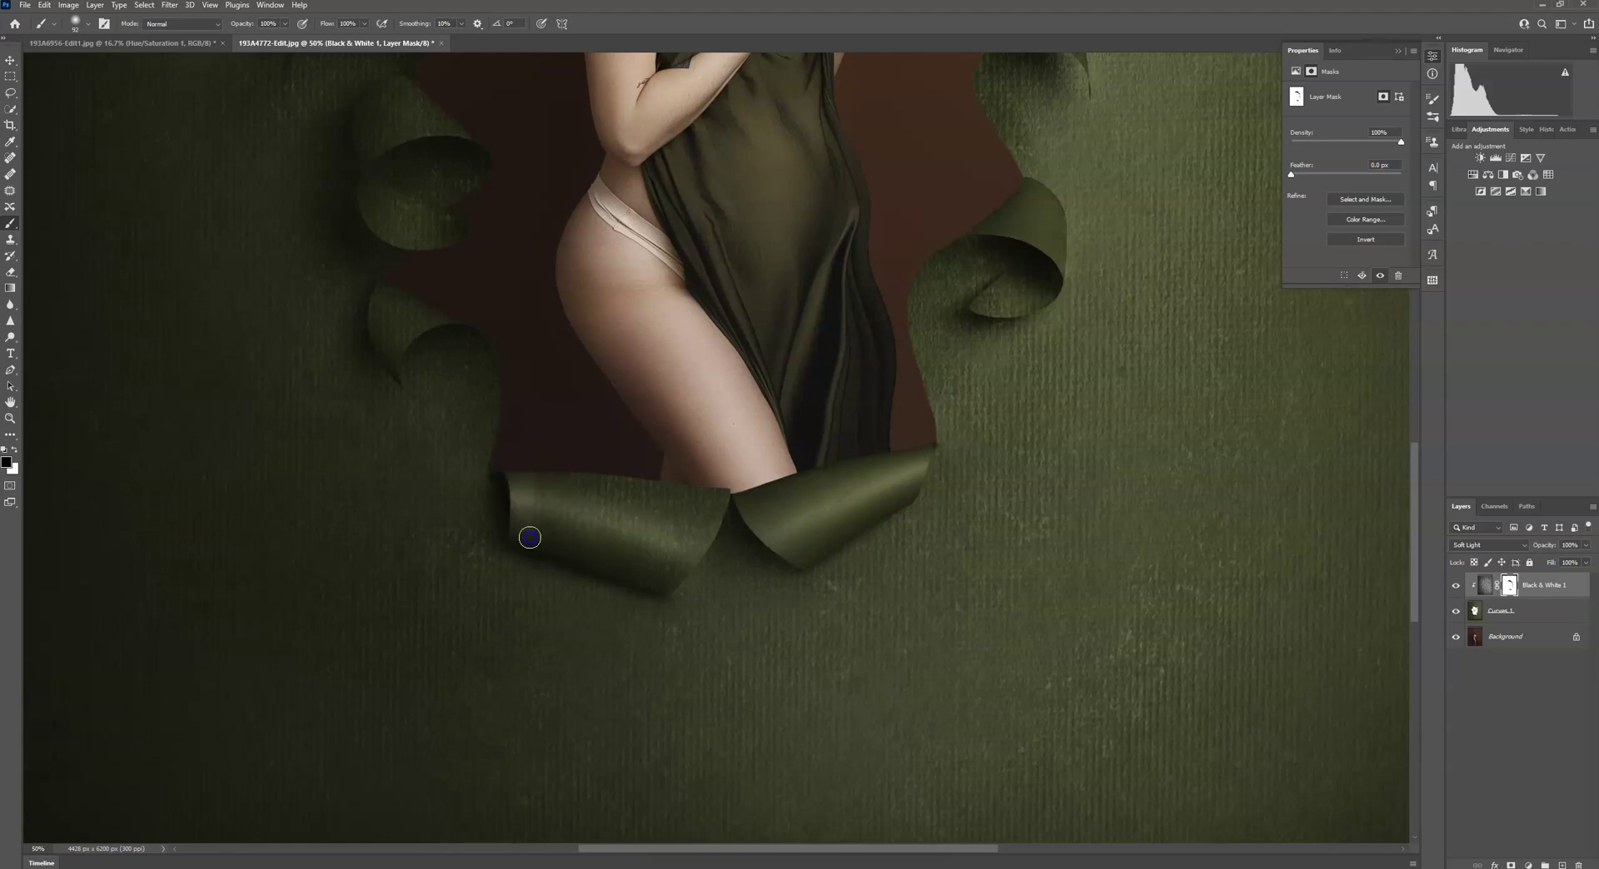
{"action": "mouse_move", "coordinate": [704, 541]}
{"action": "left_mouse_down"}
{"action": "mouse_move", "coordinate": [640, 501]}
{"action": "mouse_move", "coordinate": [545, 497]}
{"action": "mouse_move", "coordinate": [540, 525]}
{"action": "mouse_move", "coordinate": [666, 552]}
{"action": "mouse_move", "coordinate": [686, 512]}
{"action": "mouse_move", "coordinate": [661, 564]}
{"action": "mouse_move", "coordinate": [576, 551]}
{"action": "mouse_move", "coordinate": [542, 474]}
{"action": "left_mouse_up"}
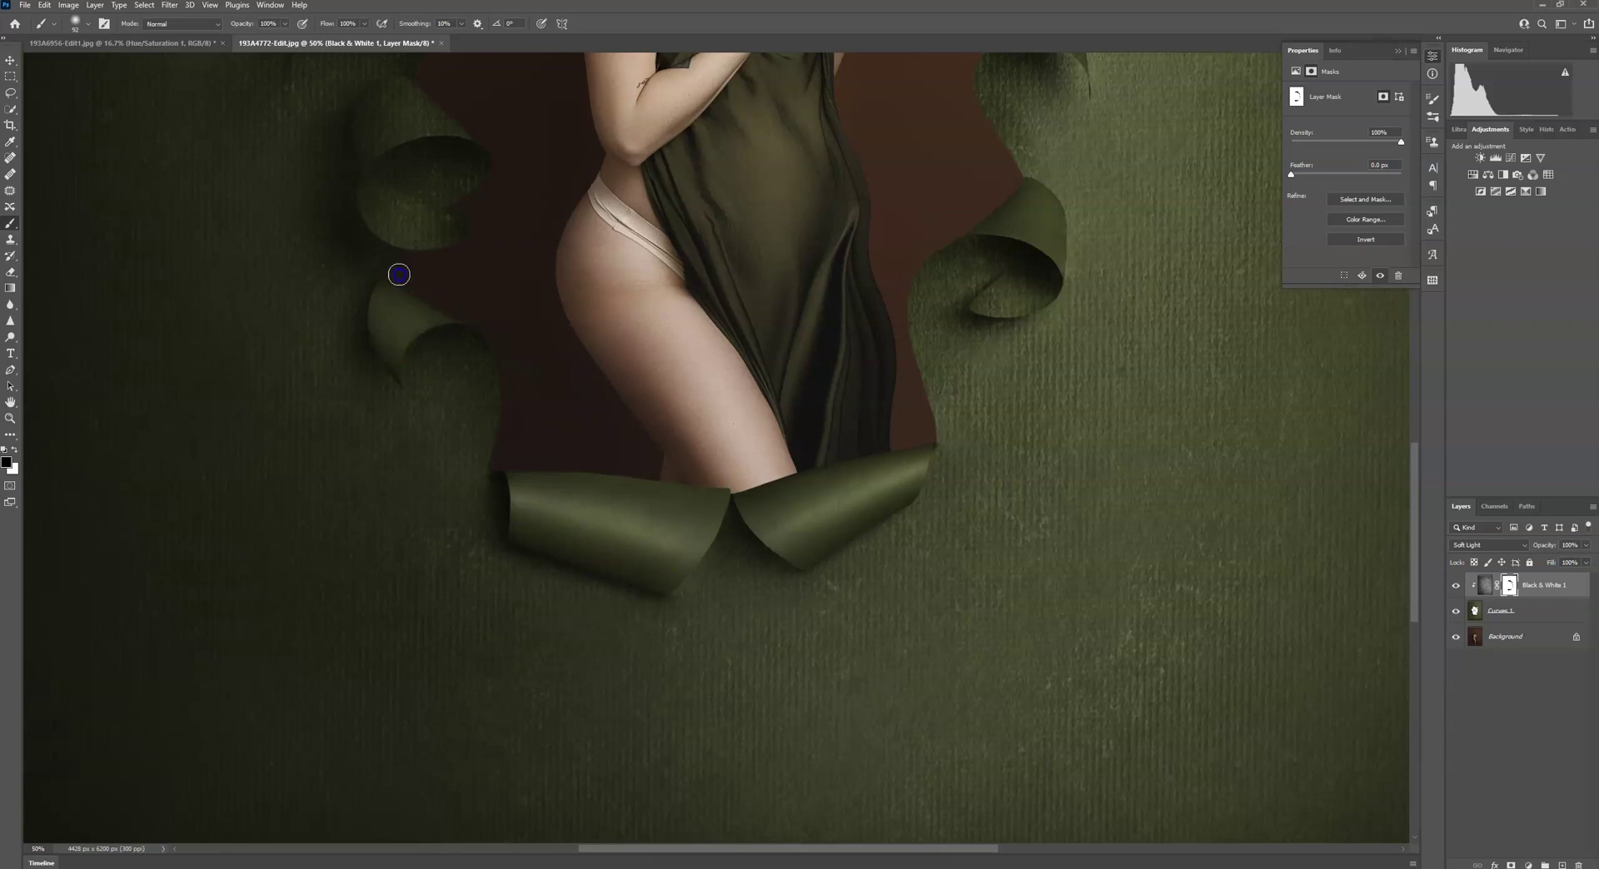
{"action": "left_click_drag", "start_coordinate": [553, 311], "coordinate": [528, 542]}
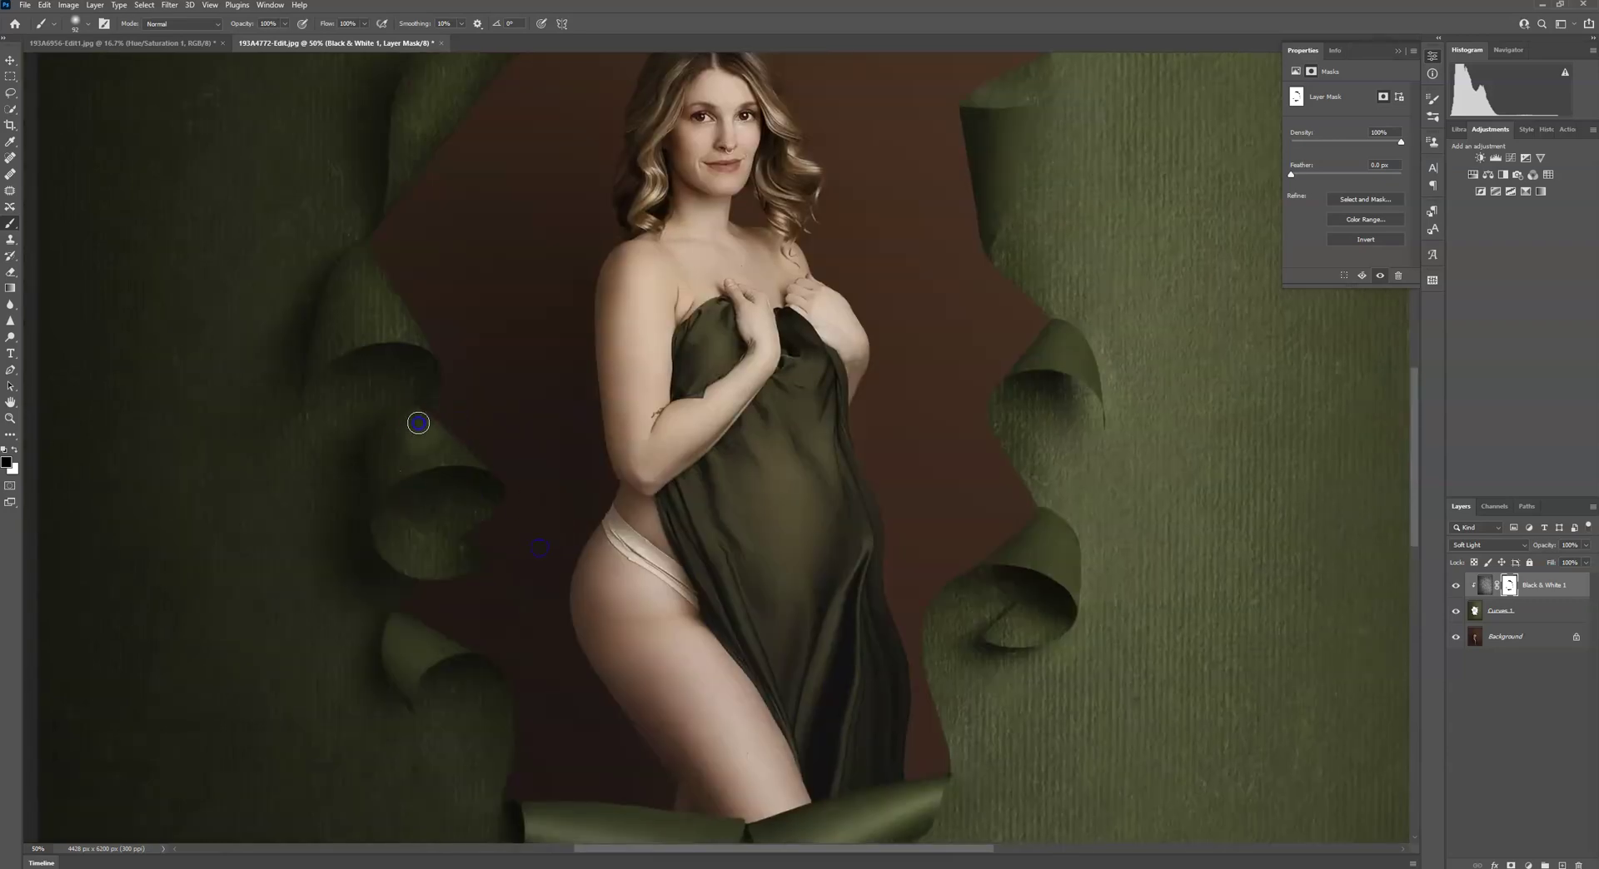
{"action": "left_click_drag", "start_coordinate": [418, 423], "coordinate": [400, 419]}
{"action": "mouse_move", "coordinate": [384, 481]}
{"action": "left_mouse_down"}
{"action": "mouse_move", "coordinate": [484, 455]}
{"action": "mouse_move", "coordinate": [398, 458]}
{"action": "mouse_move", "coordinate": [431, 425]}
{"action": "mouse_move", "coordinate": [515, 476]}
{"action": "left_mouse_up"}
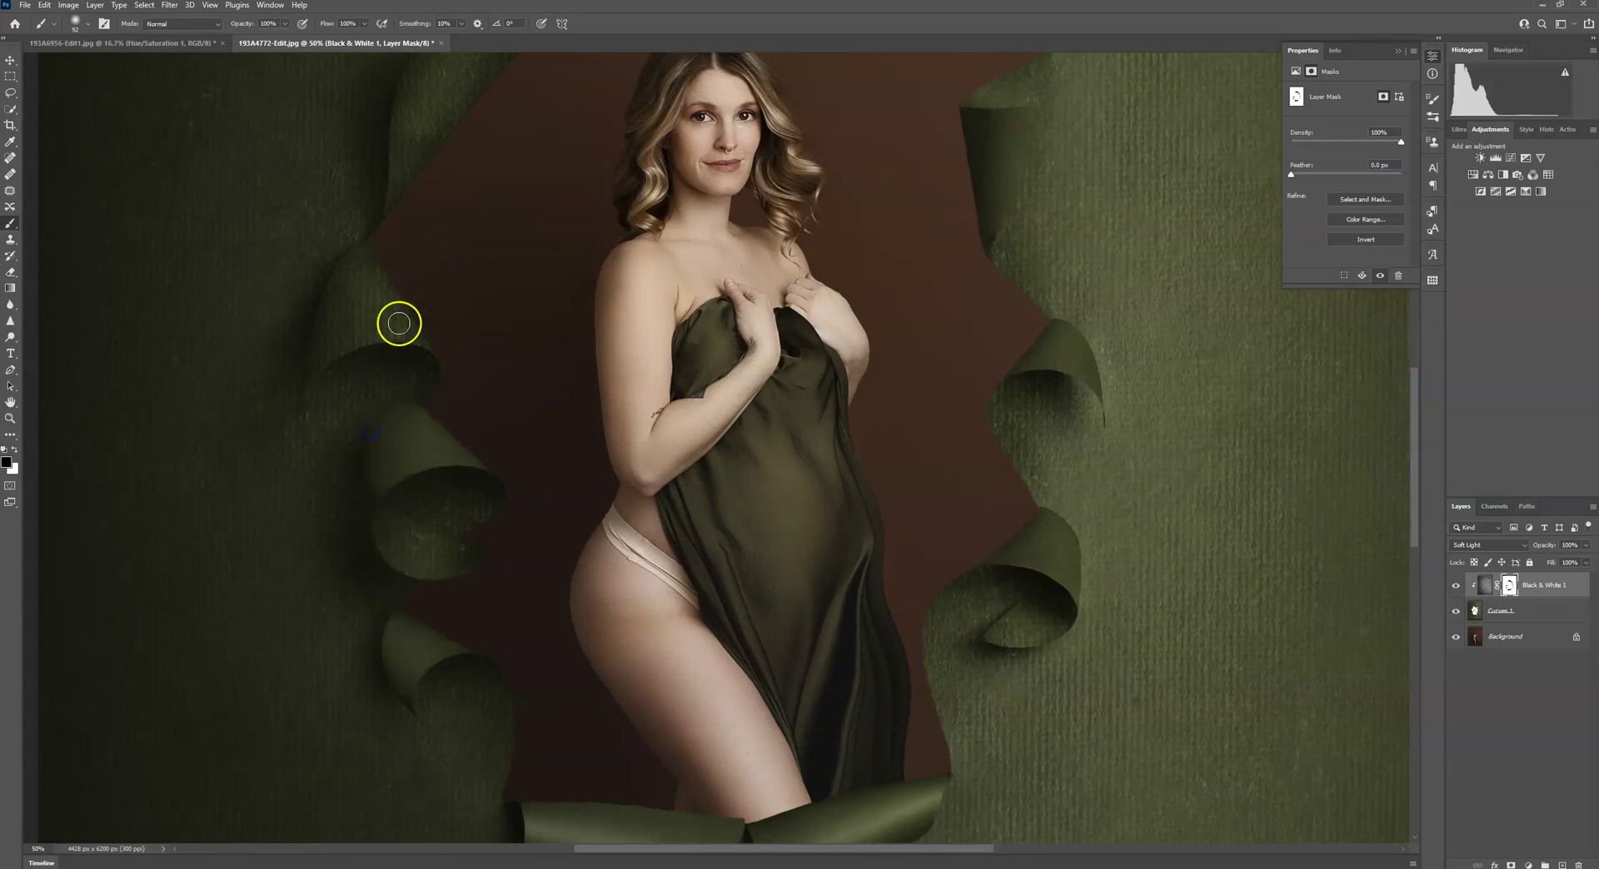
{"action": "left_click_drag", "start_coordinate": [311, 367], "coordinate": [351, 282]}
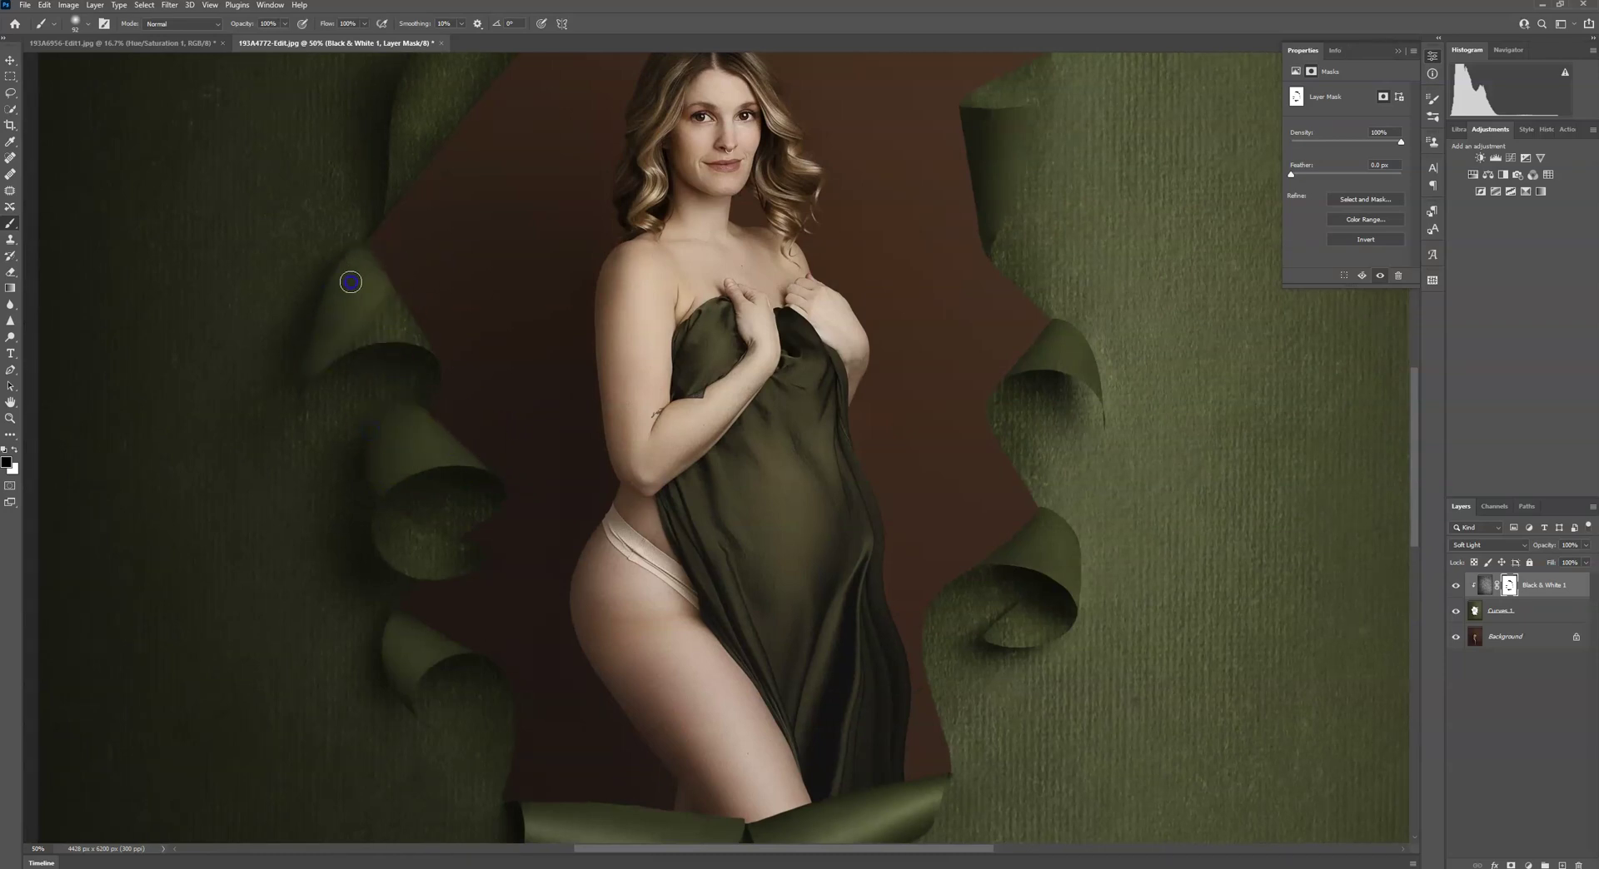
{"action": "mouse_move", "coordinate": [323, 350]}
{"action": "left_mouse_down"}
{"action": "mouse_move", "coordinate": [414, 317]}
{"action": "mouse_move", "coordinate": [379, 280]}
{"action": "left_mouse_up"}
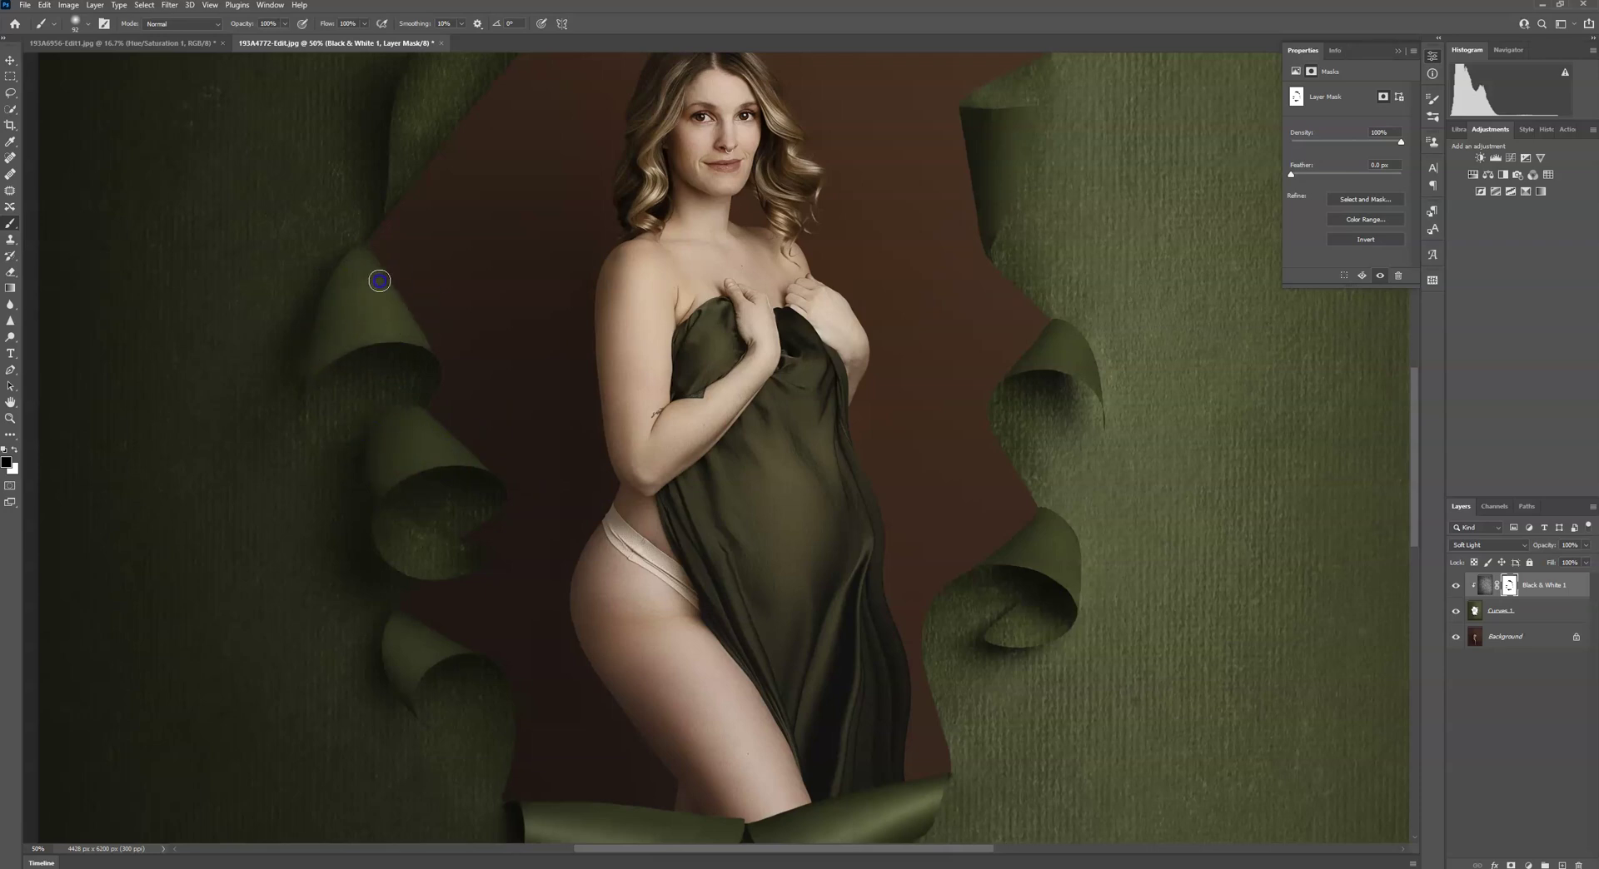
{"action": "scroll", "coordinate": [511, 257], "scroll_direction": "up", "scroll_amount": 5}
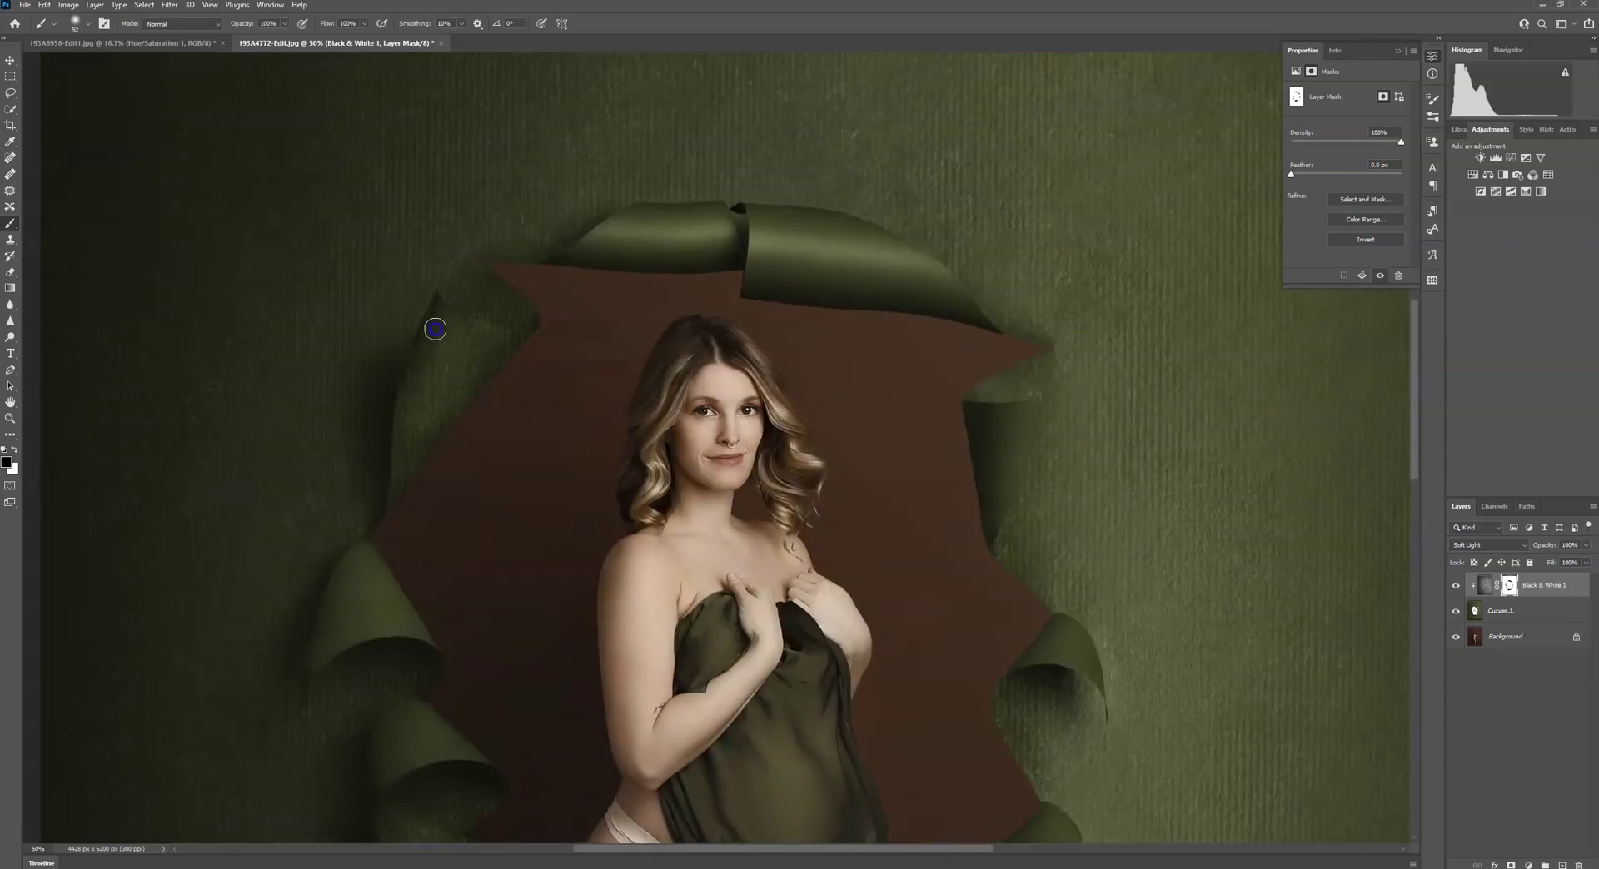
{"action": "mouse_move", "coordinate": [419, 369]}
{"action": "left_mouse_down"}
{"action": "mouse_move", "coordinate": [415, 473]}
{"action": "mouse_move", "coordinate": [457, 384]}
{"action": "mouse_move", "coordinate": [500, 362]}
{"action": "left_mouse_up"}
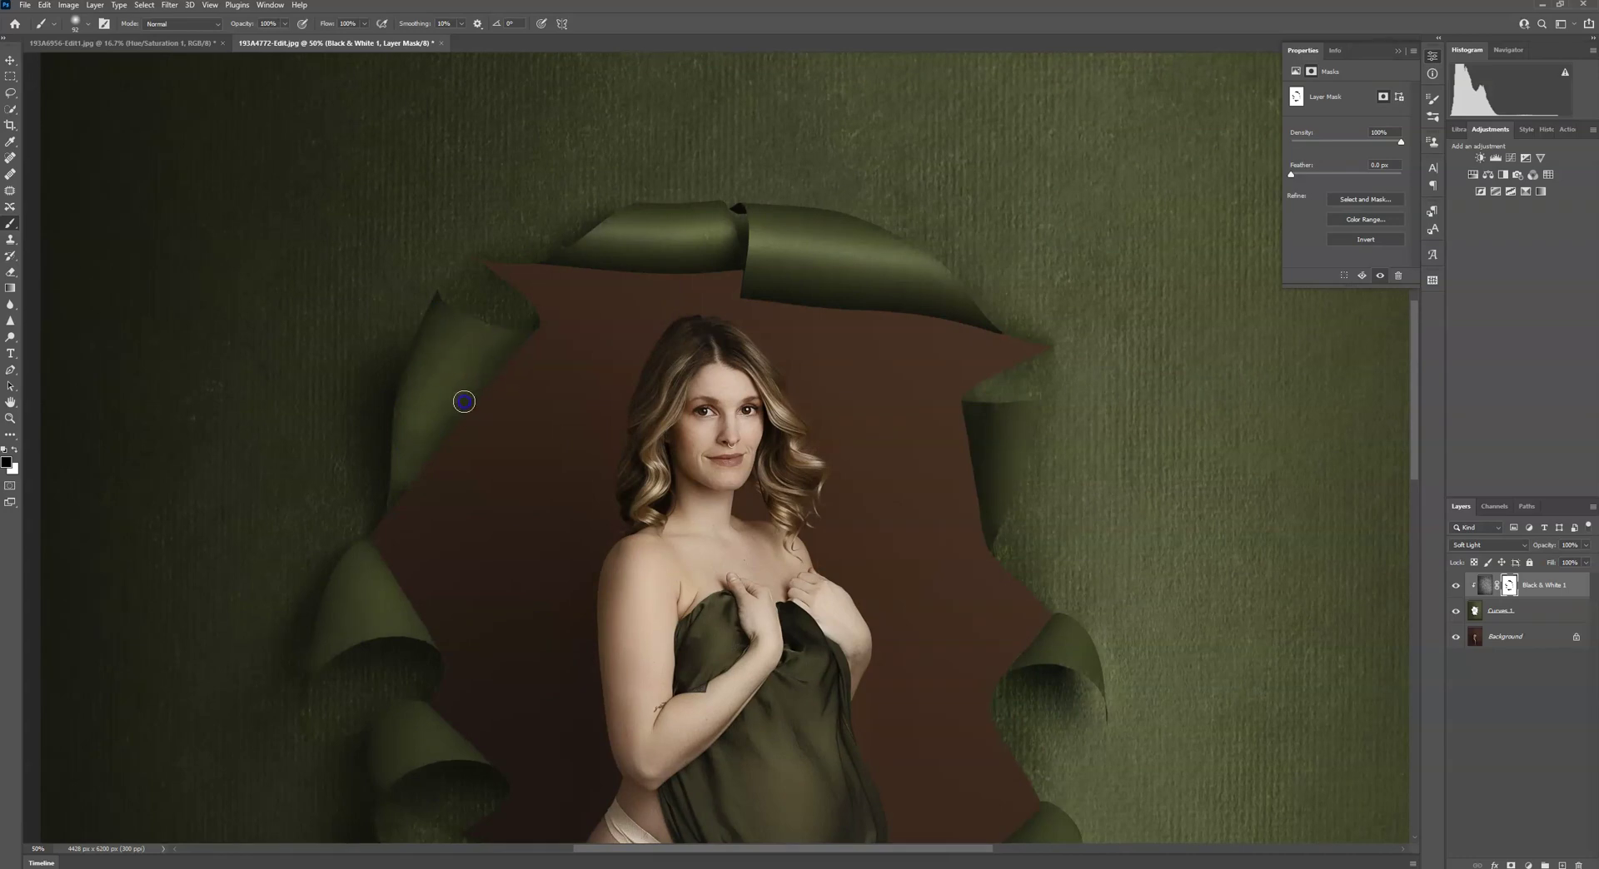
Apply an 8-pixel Gaussian Blur to Black & White 1, then toggle the layer to compare.
{"action": "key", "text": "ctrl+0"}
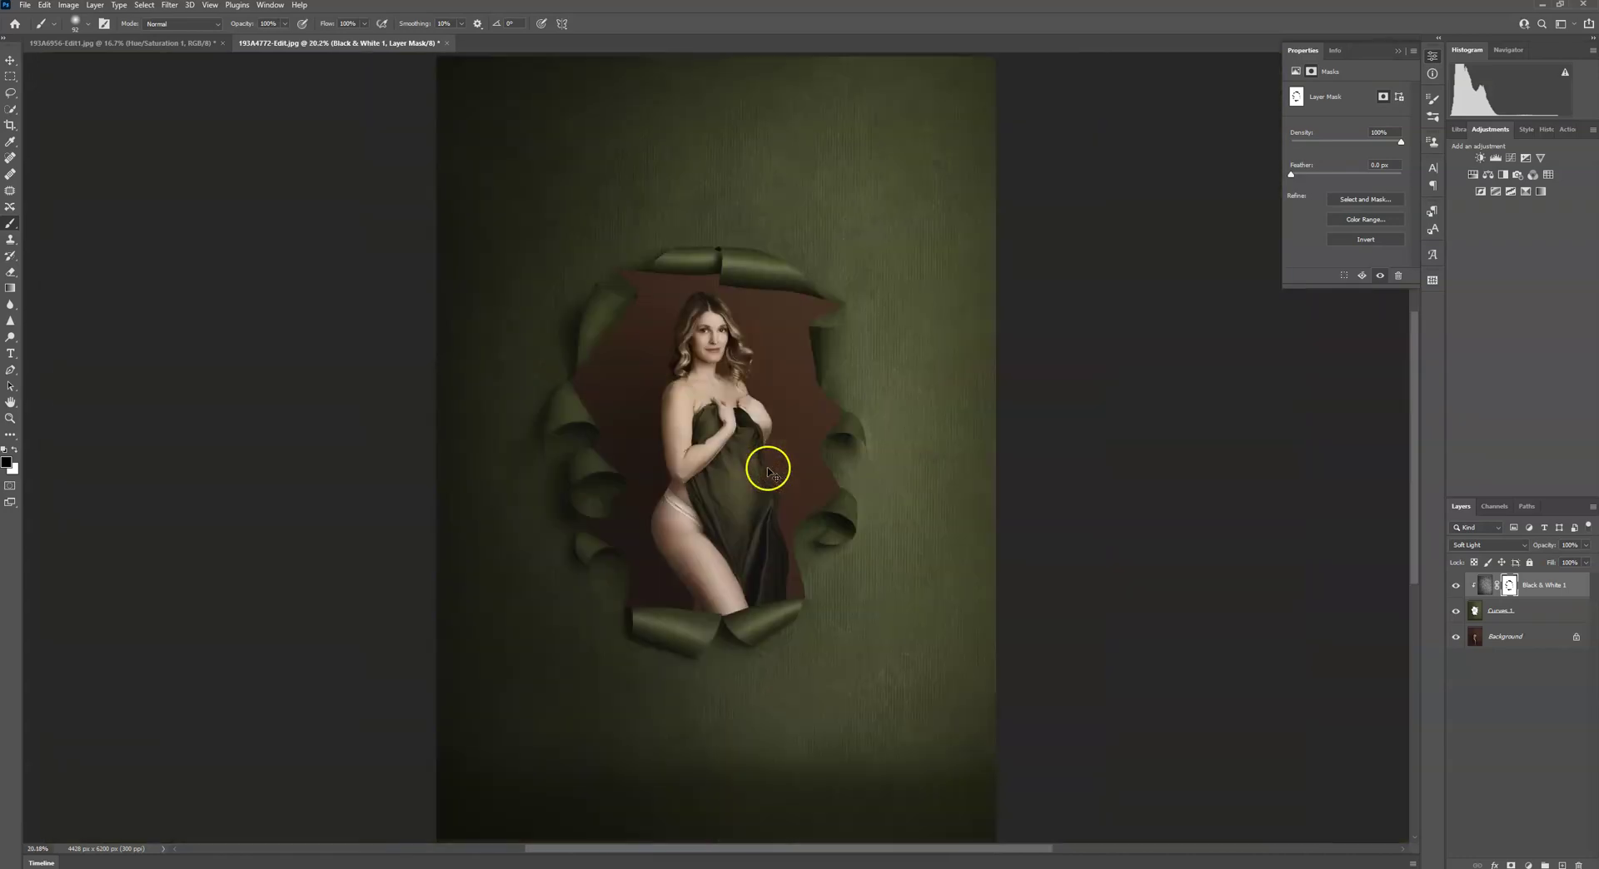
{"action": "left_click", "coordinate": [1532, 615]}
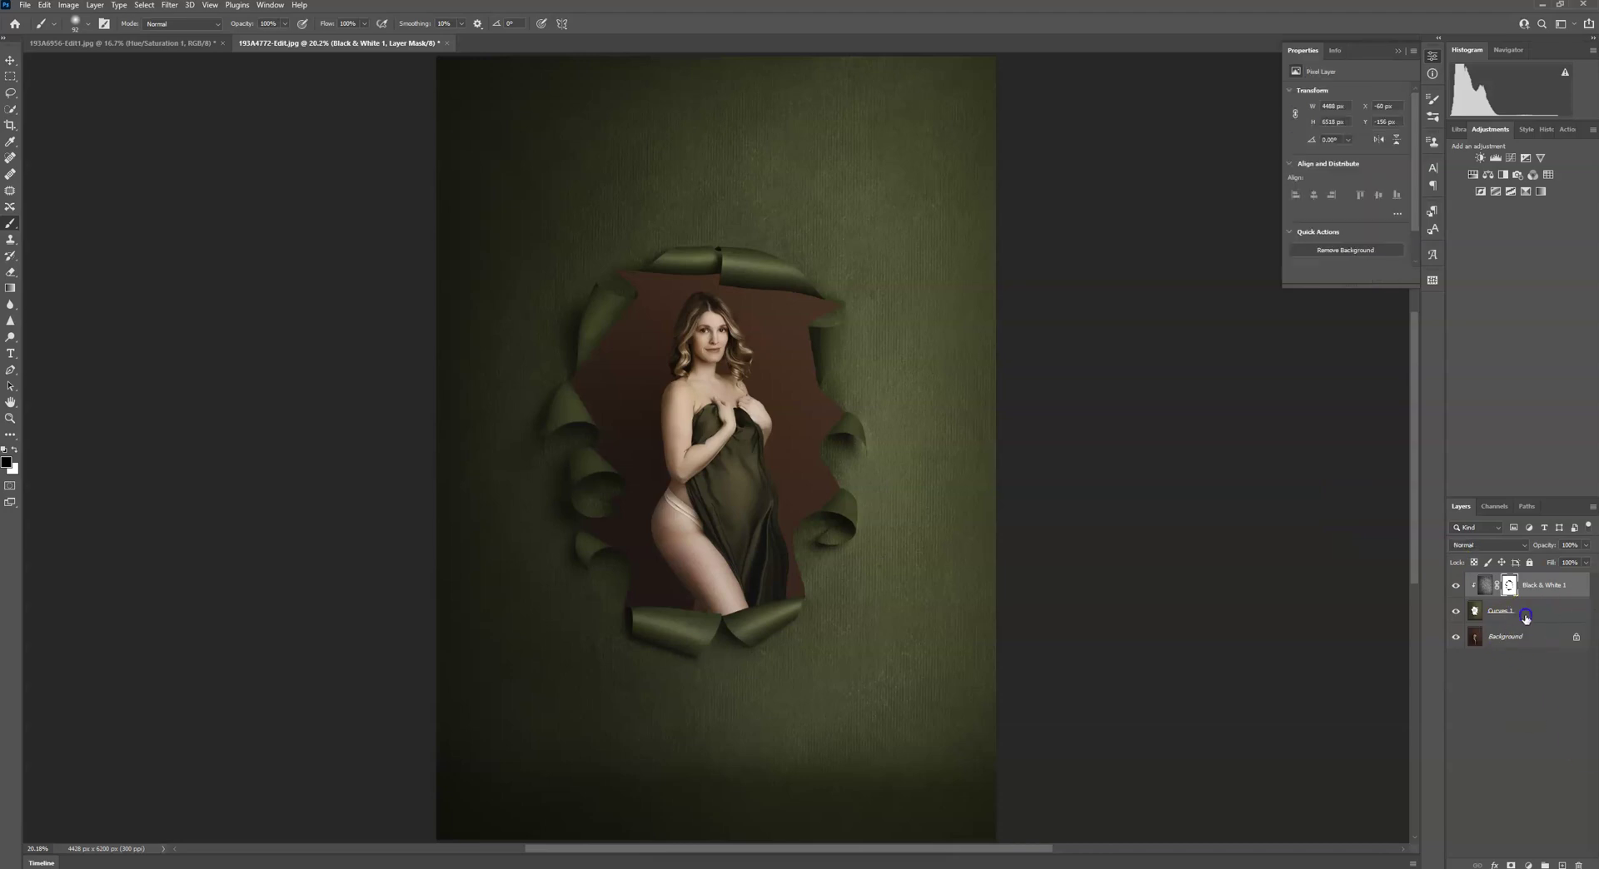
{"action": "left_click", "coordinate": [1540, 589]}
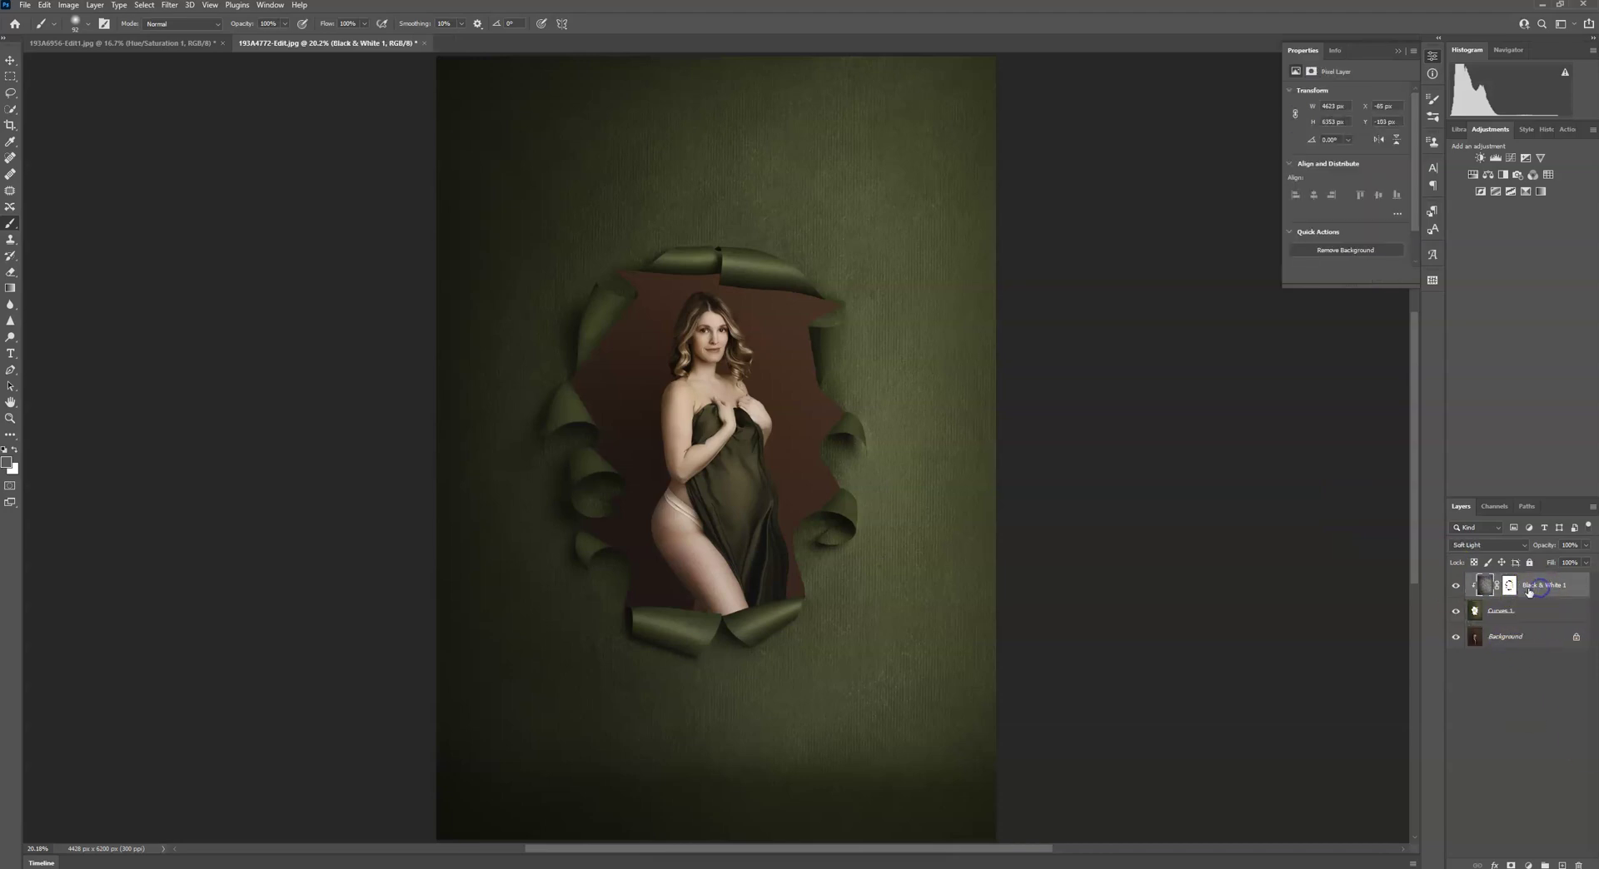
{"action": "left_click", "coordinate": [169, 5]}
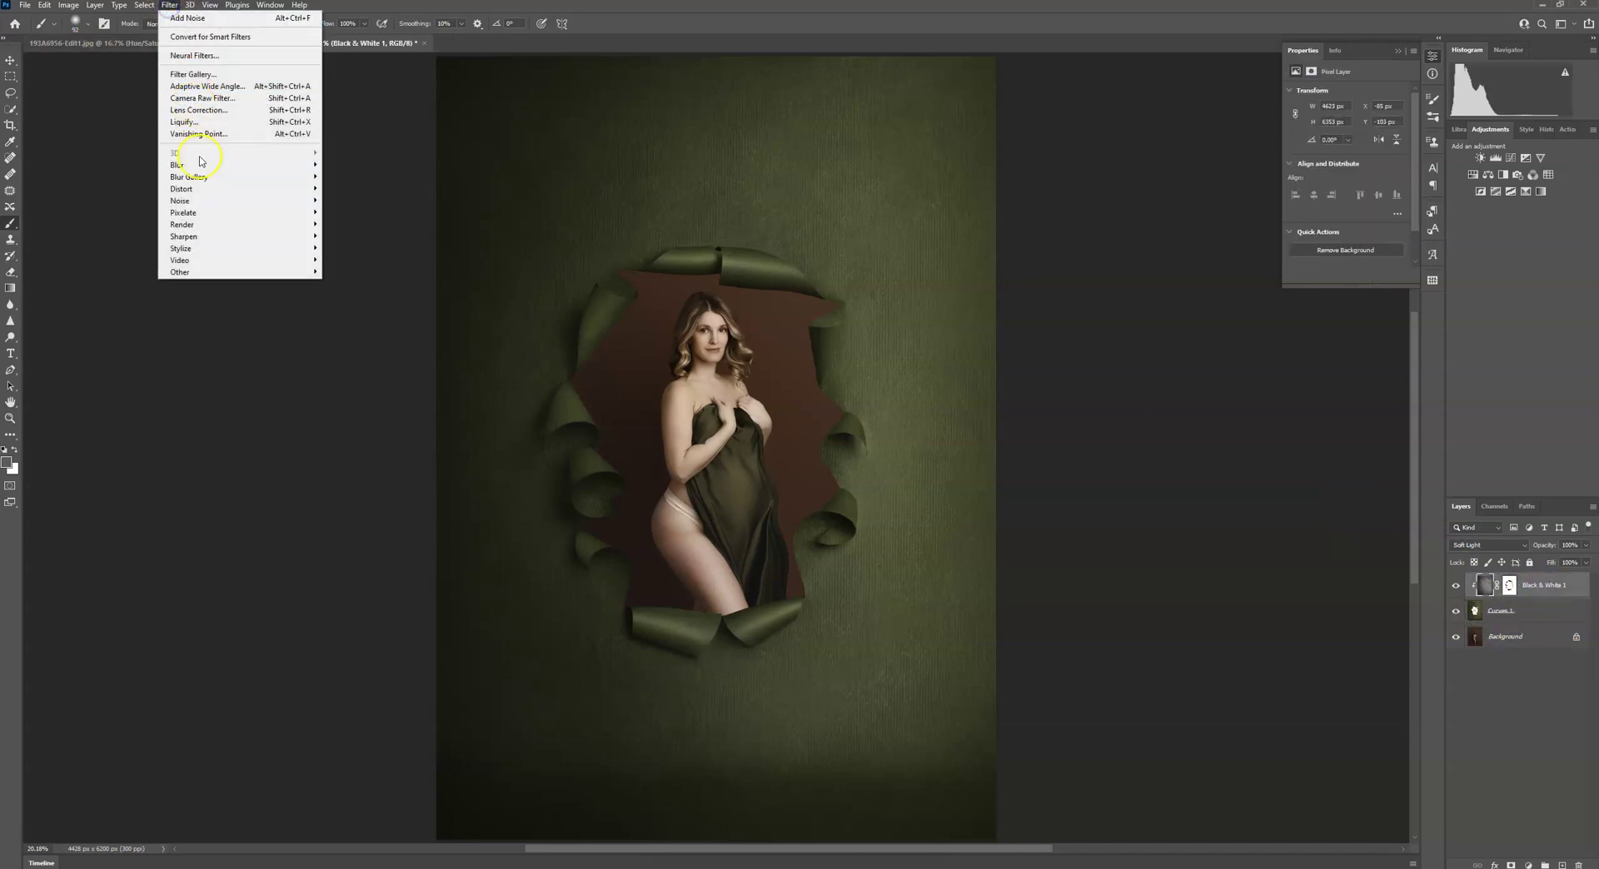
{"action": "mouse_move", "coordinate": [200, 167]}
{"action": "left_click", "coordinate": [343, 212]}
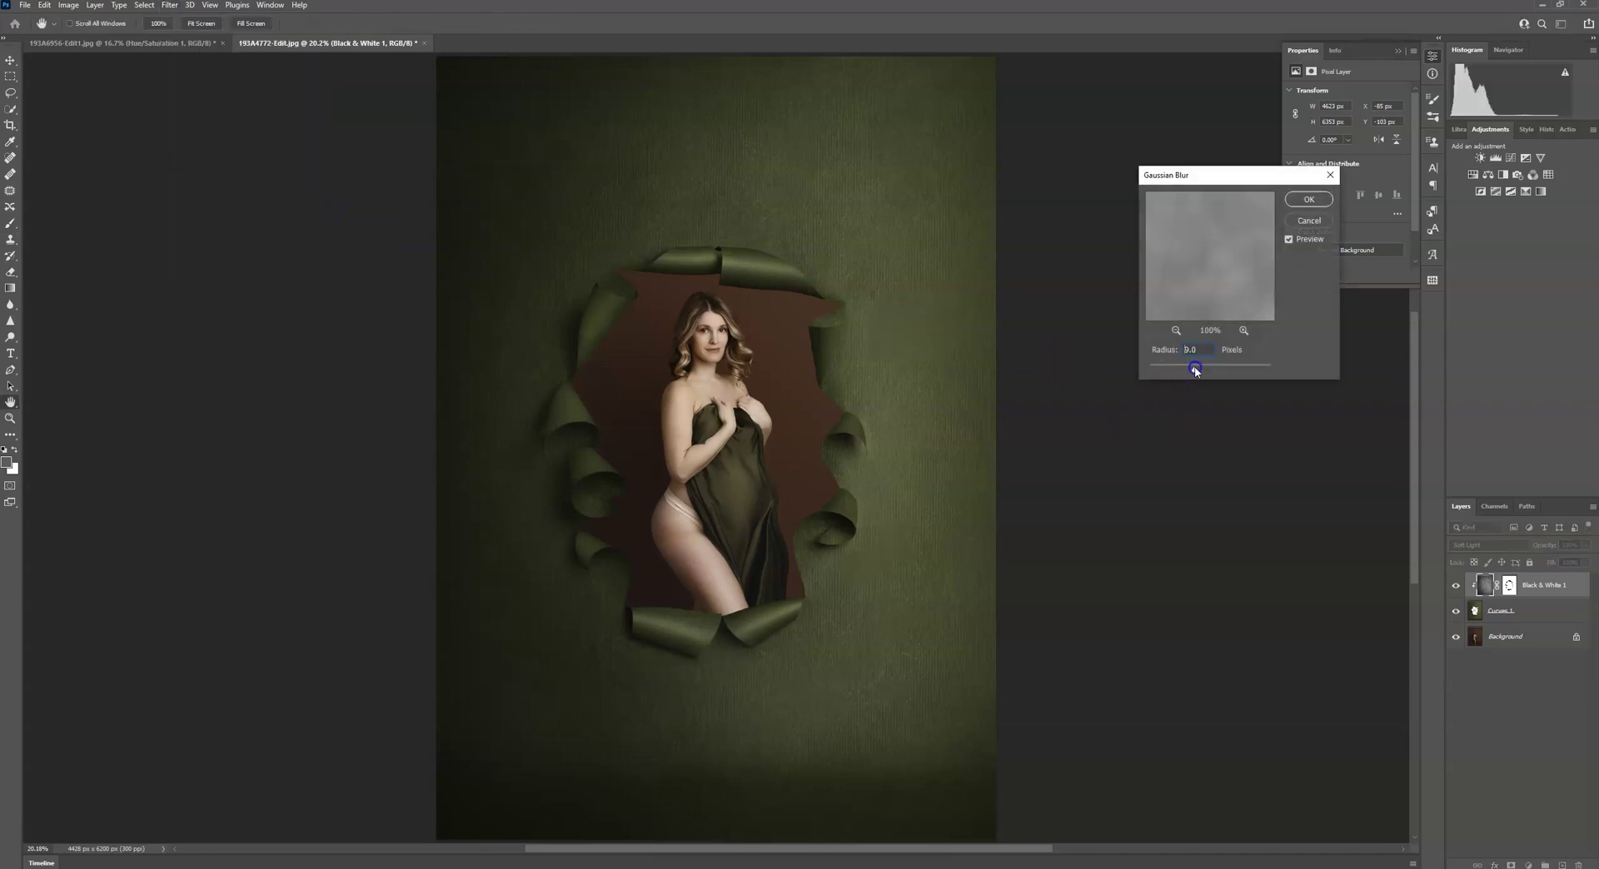
{"action": "left_click_drag", "start_coordinate": [1195, 370], "coordinate": [1191, 370]}
{"action": "left_click", "coordinate": [1308, 199]}
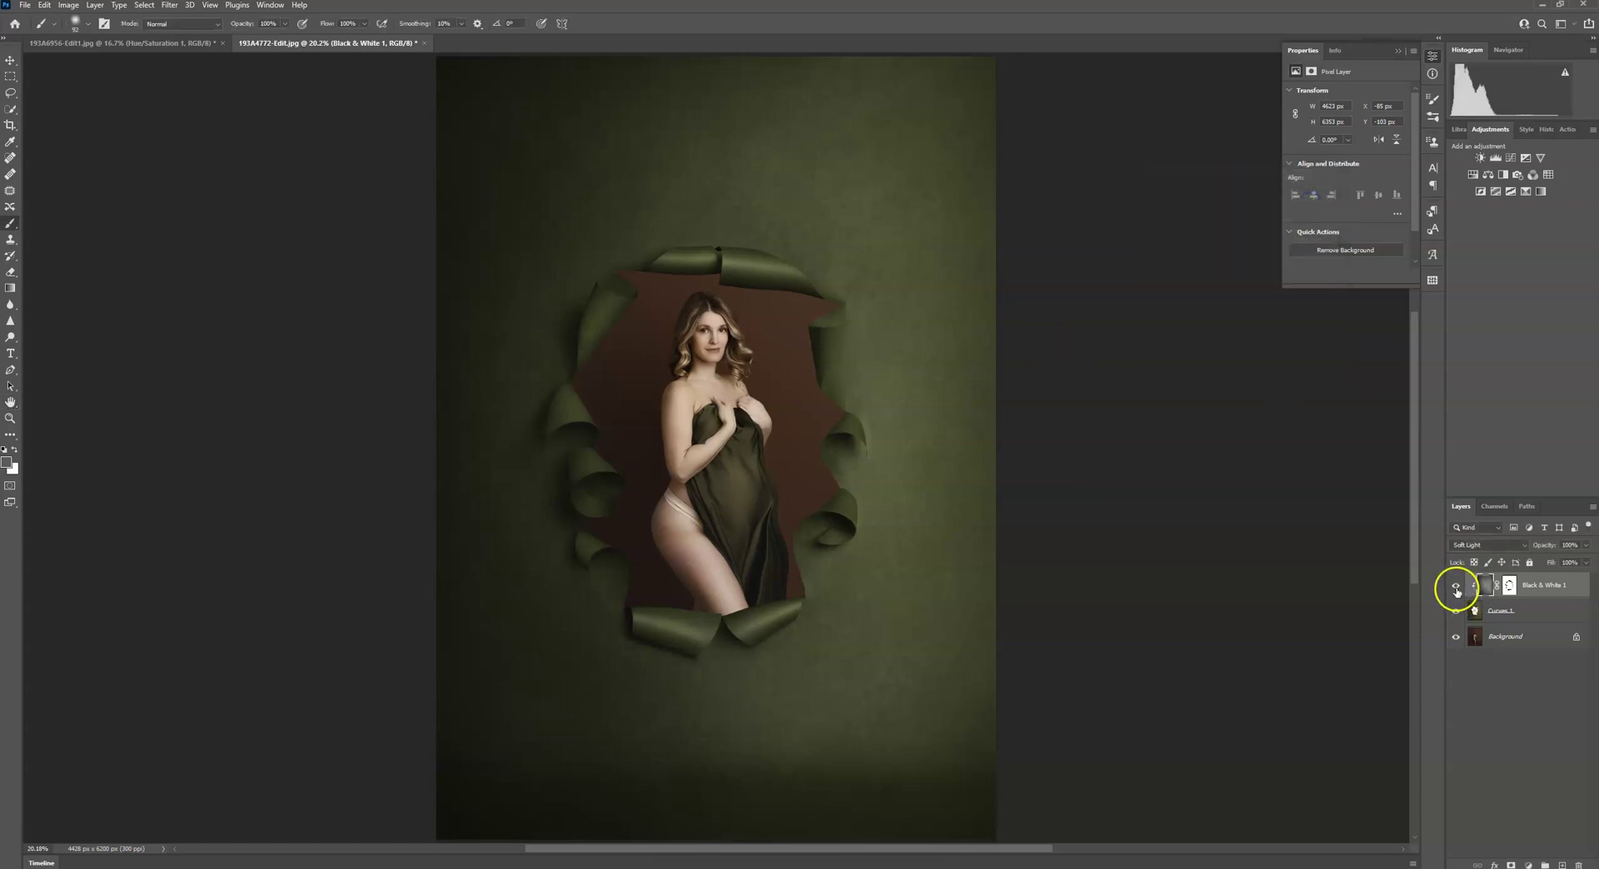
{"action": "left_click", "coordinate": [1455, 586]}
{"action": "left_click", "coordinate": [1456, 586]}
Compare with Black & White 1 and Curves 1 hidden, then flatten the image into one Background layer.
{"action": "key", "text": "ctrl+minus"}
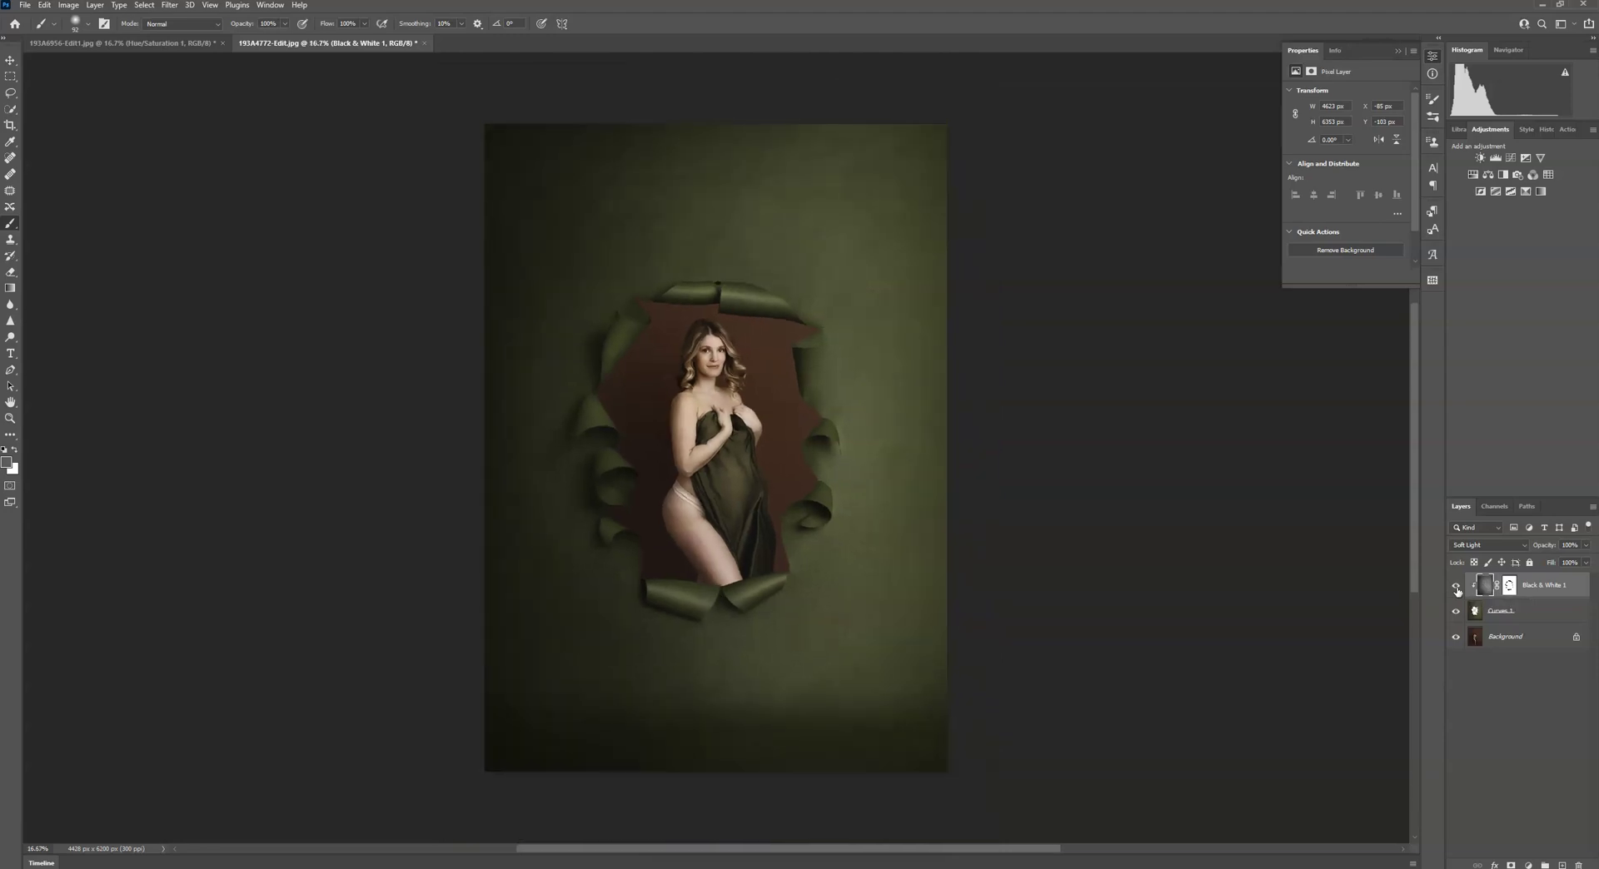
{"action": "left_click", "coordinate": [1455, 586]}
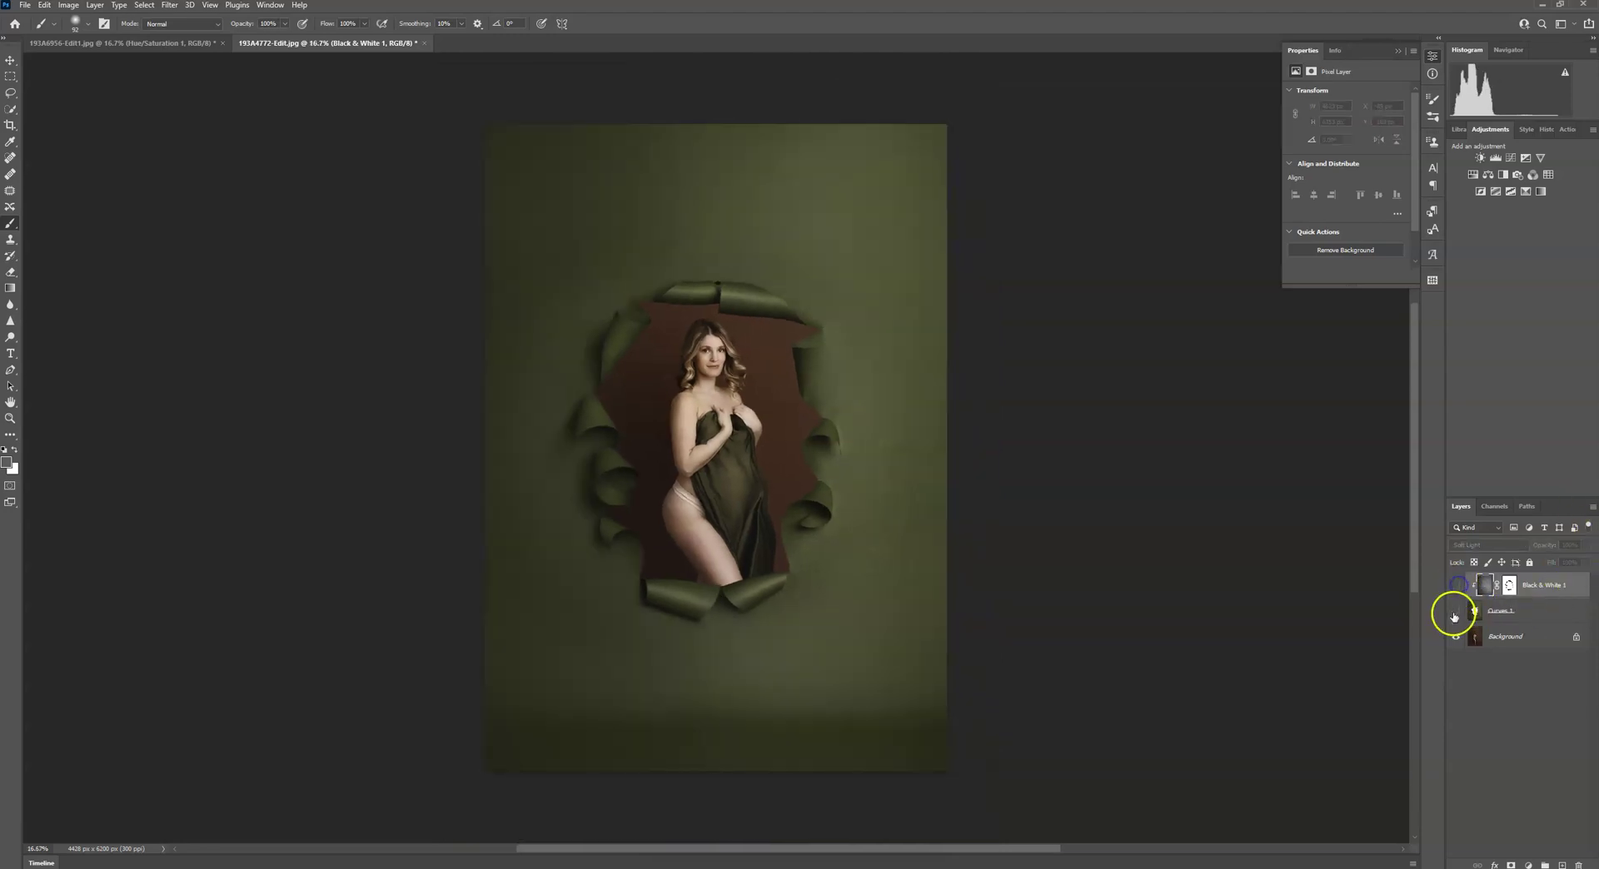
{"action": "left_click", "coordinate": [1454, 612]}
{"action": "left_click", "coordinate": [1455, 613]}
{"action": "left_click", "coordinate": [1455, 586]}
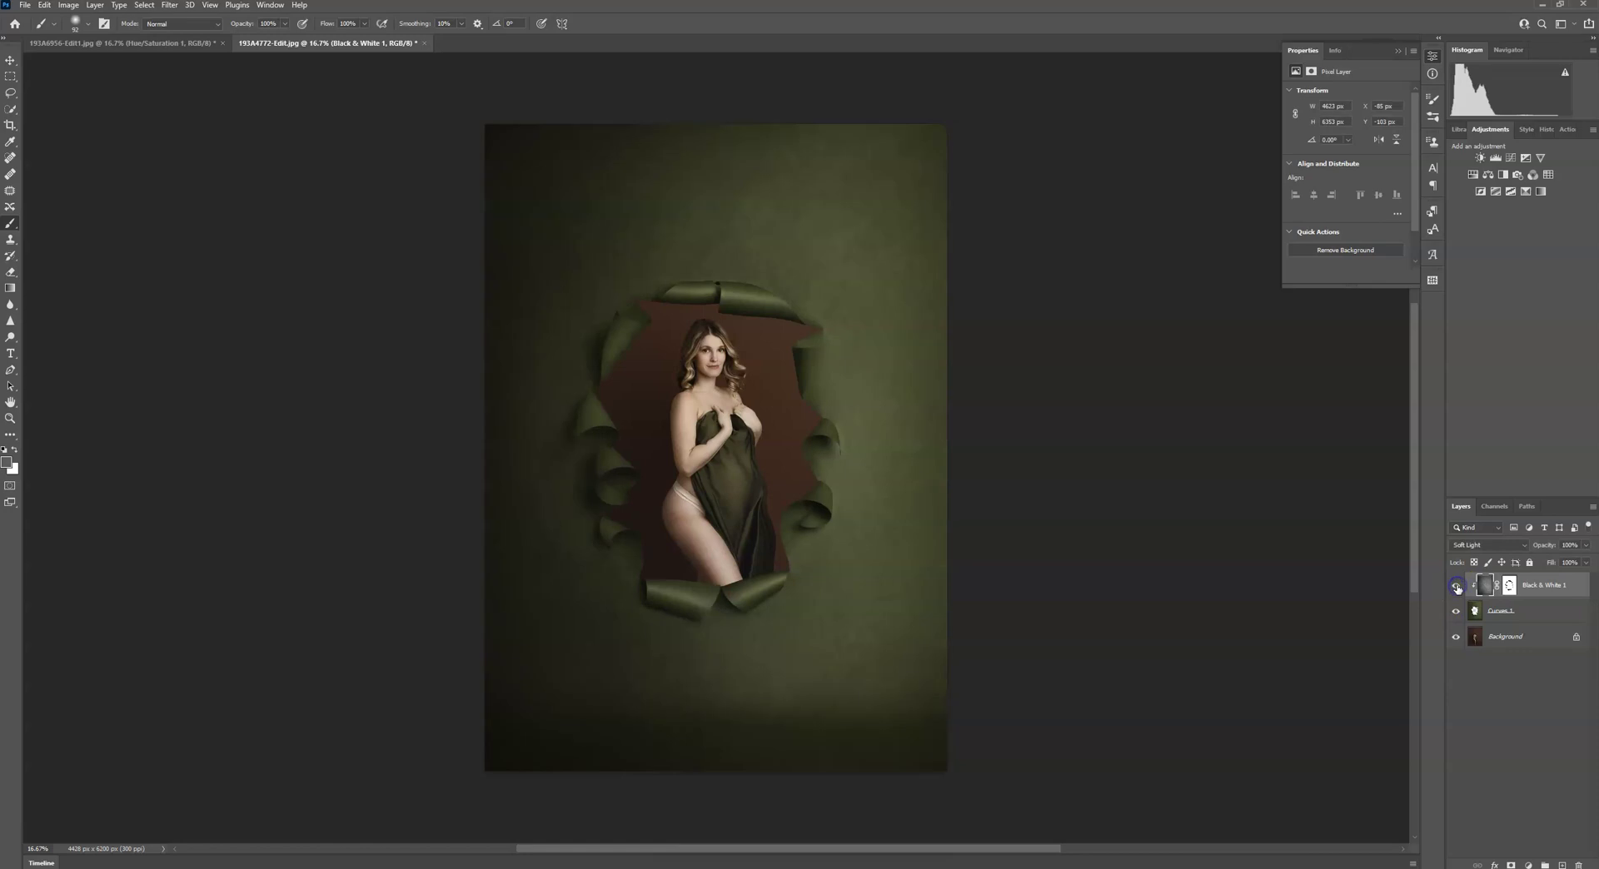
{"action": "right_click", "coordinate": [1534, 593]}
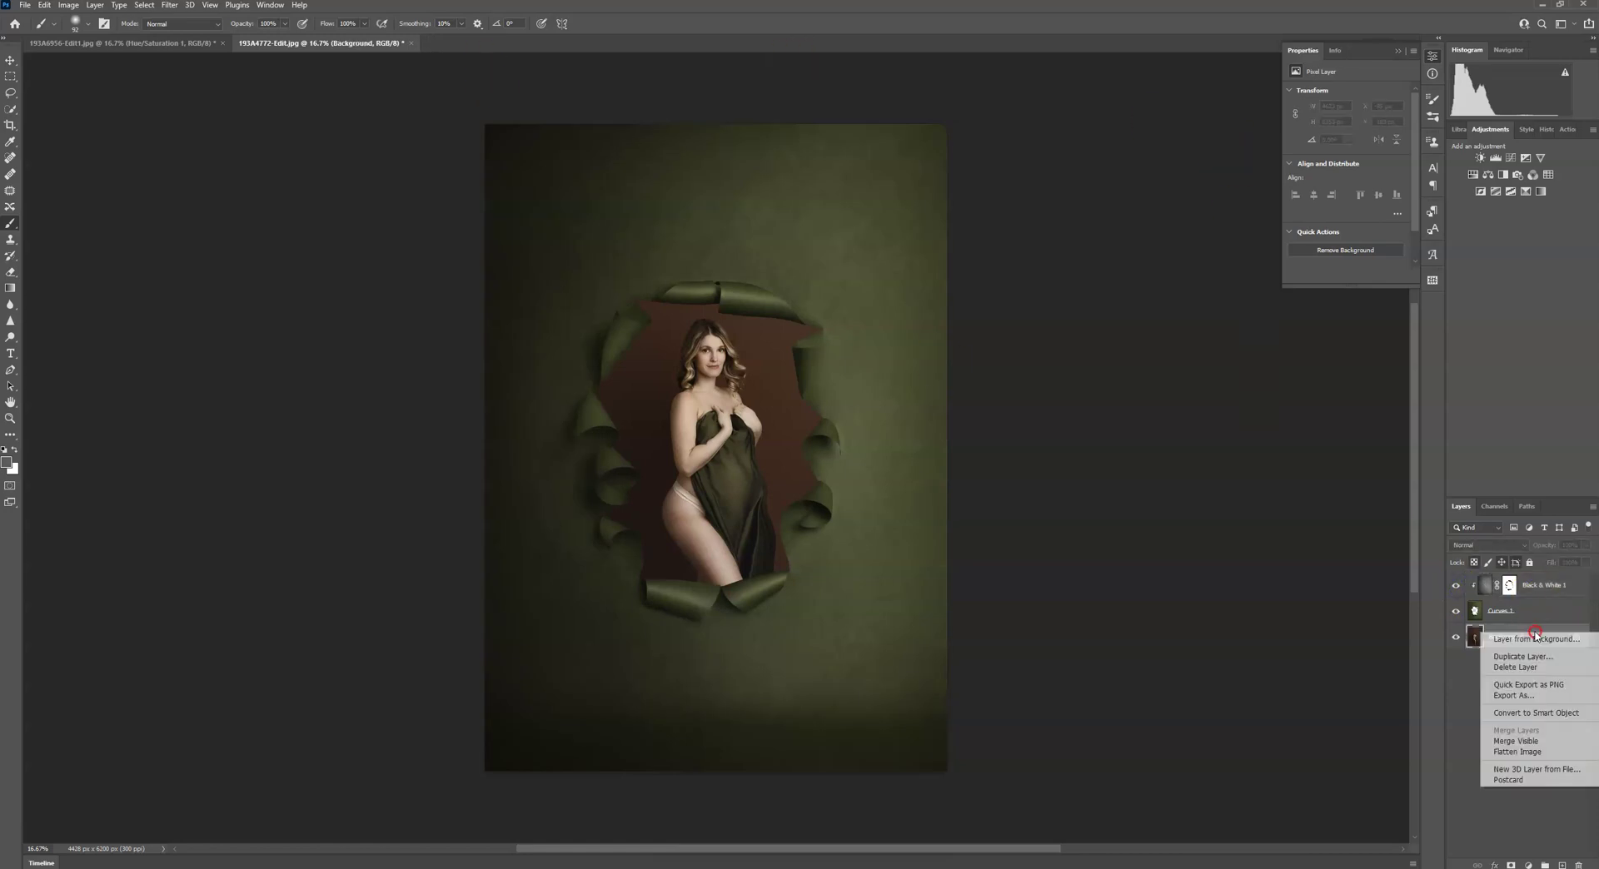
{"action": "left_click", "coordinate": [1527, 751]}
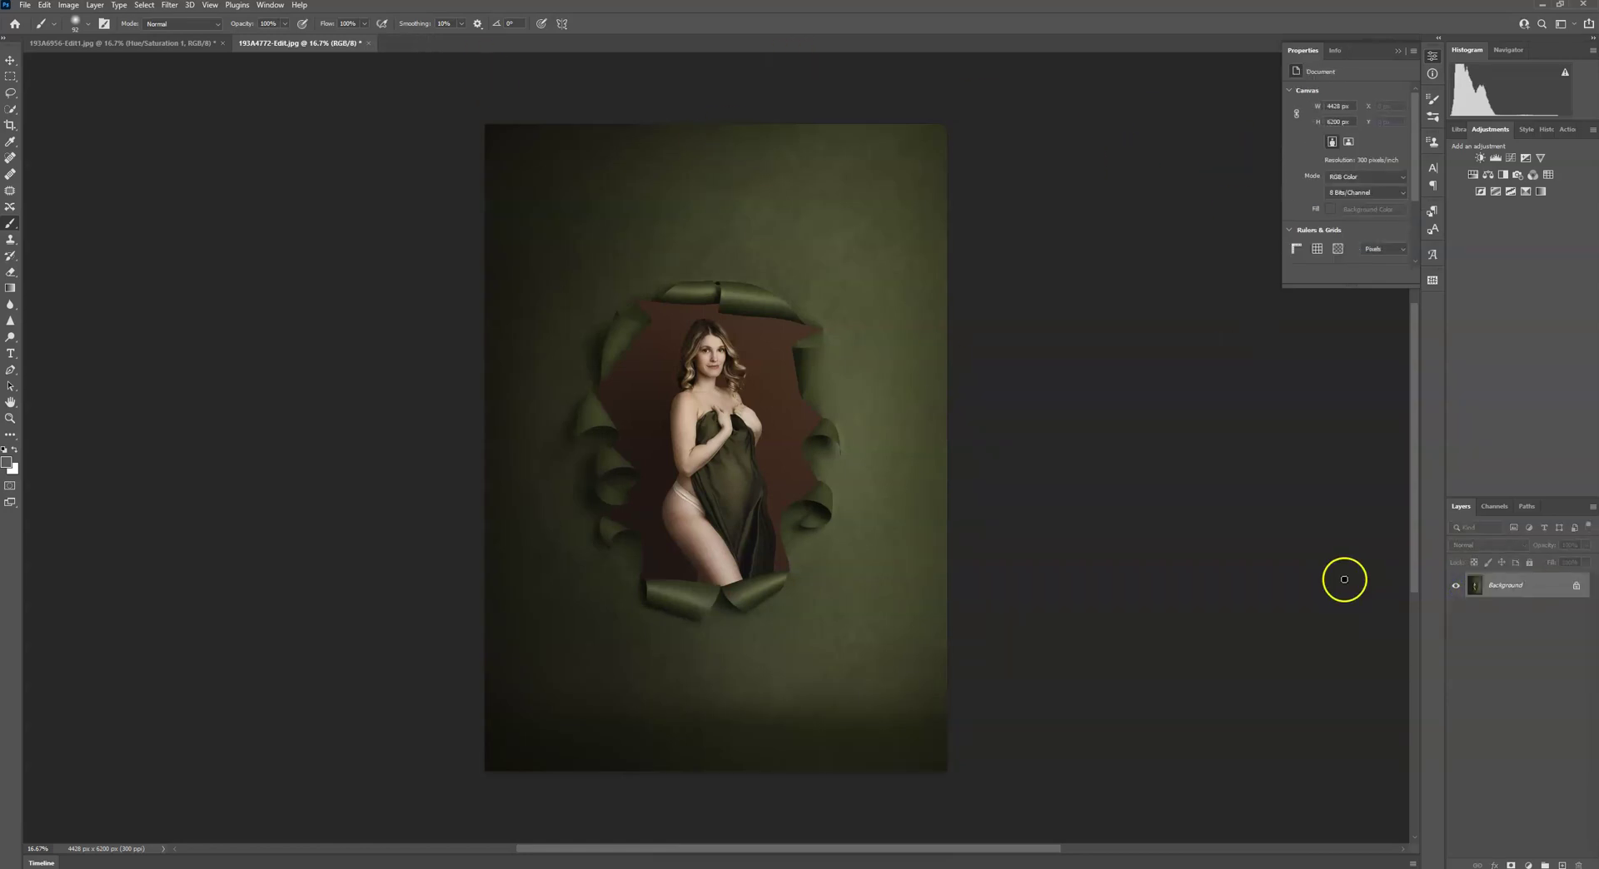